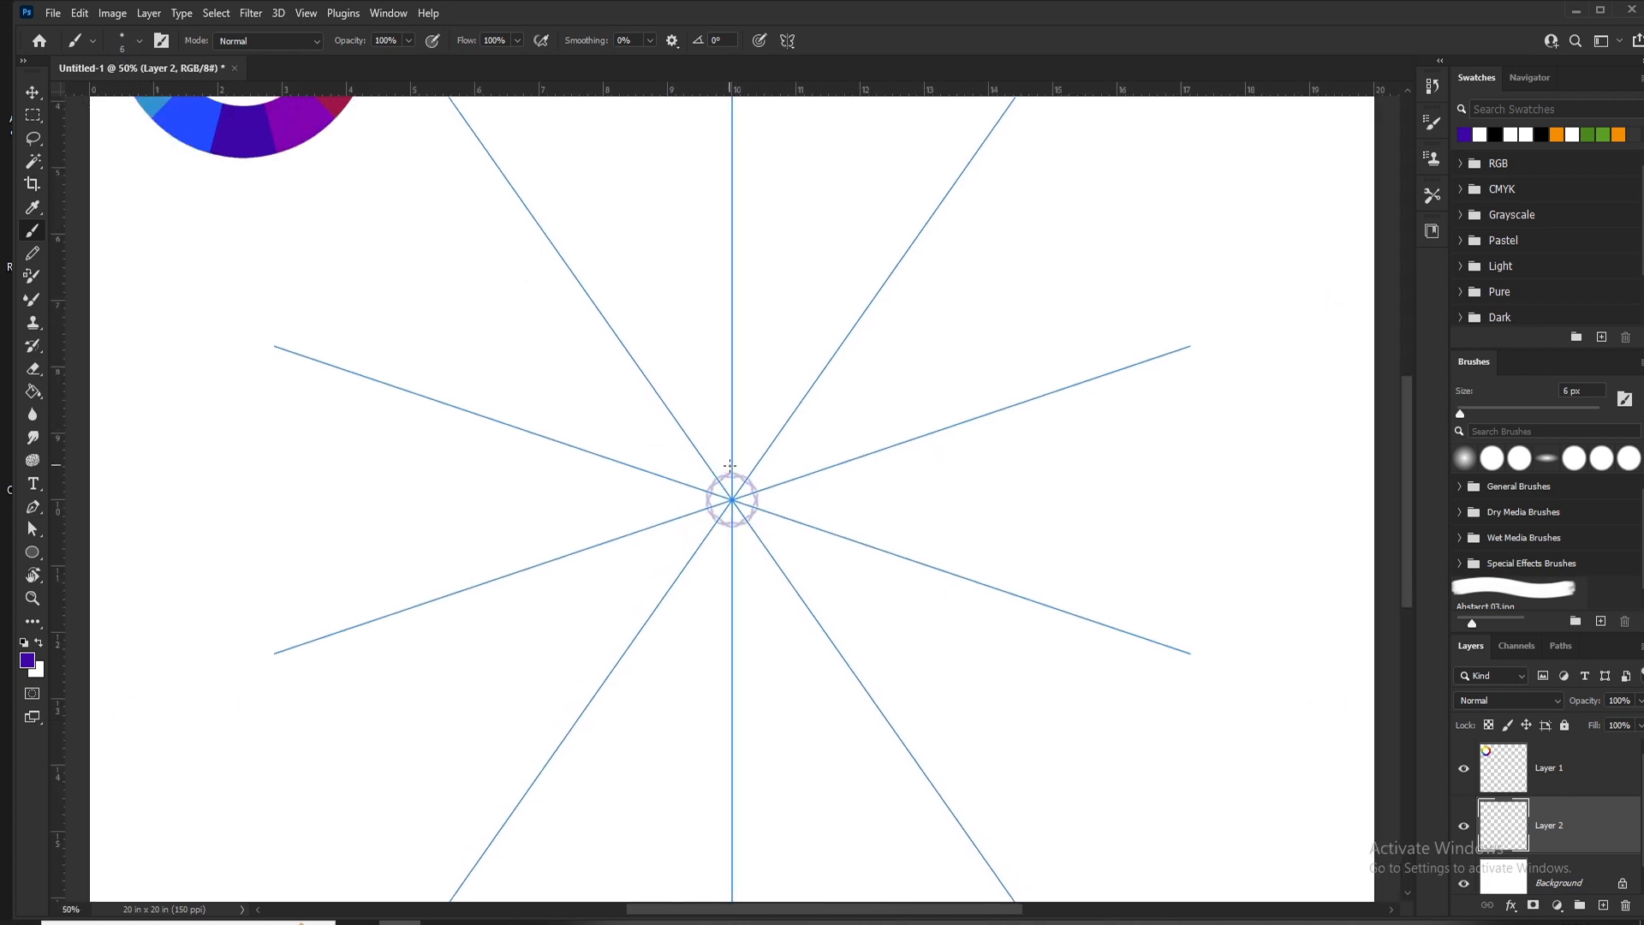
Step: Draw the purple mandala's decorated centre and the surrounding rings of pointed petals
{"action": "scroll", "coordinate": [729, 465], "scroll_direction": "up", "scroll_amount": 2}
{"action": "mouse_move", "coordinate": [714, 490]}
{"action": "left_mouse_down"}
{"action": "mouse_move", "coordinate": [726, 424]}
{"action": "mouse_move", "coordinate": [743, 495]}
{"action": "mouse_move", "coordinate": [719, 509]}
{"action": "left_mouse_up"}
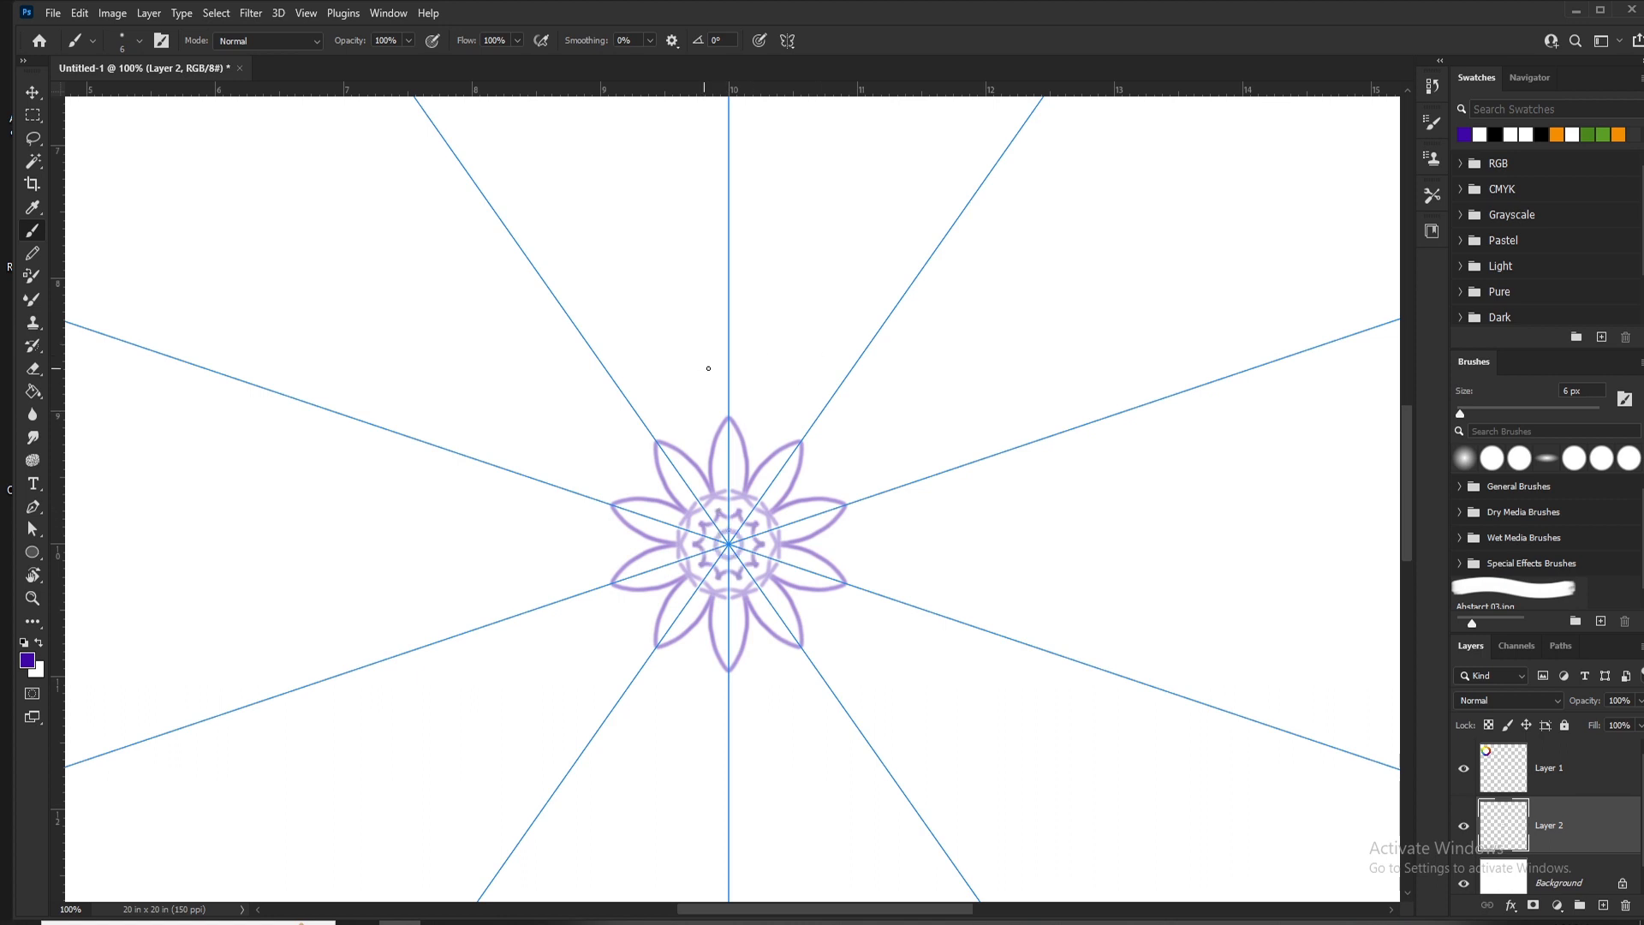
{"action": "mouse_move", "coordinate": [728, 375]}
{"action": "left_mouse_down"}
{"action": "mouse_move", "coordinate": [807, 288]}
{"action": "mouse_move", "coordinate": [762, 342]}
{"action": "mouse_move", "coordinate": [800, 317]}
{"action": "mouse_move", "coordinate": [865, 341]}
{"action": "mouse_move", "coordinate": [896, 320]}
{"action": "mouse_move", "coordinate": [1012, 331]}
{"action": "mouse_move", "coordinate": [1117, 414]}
{"action": "left_mouse_up"}
{"action": "key", "text": "ctrl+z"}
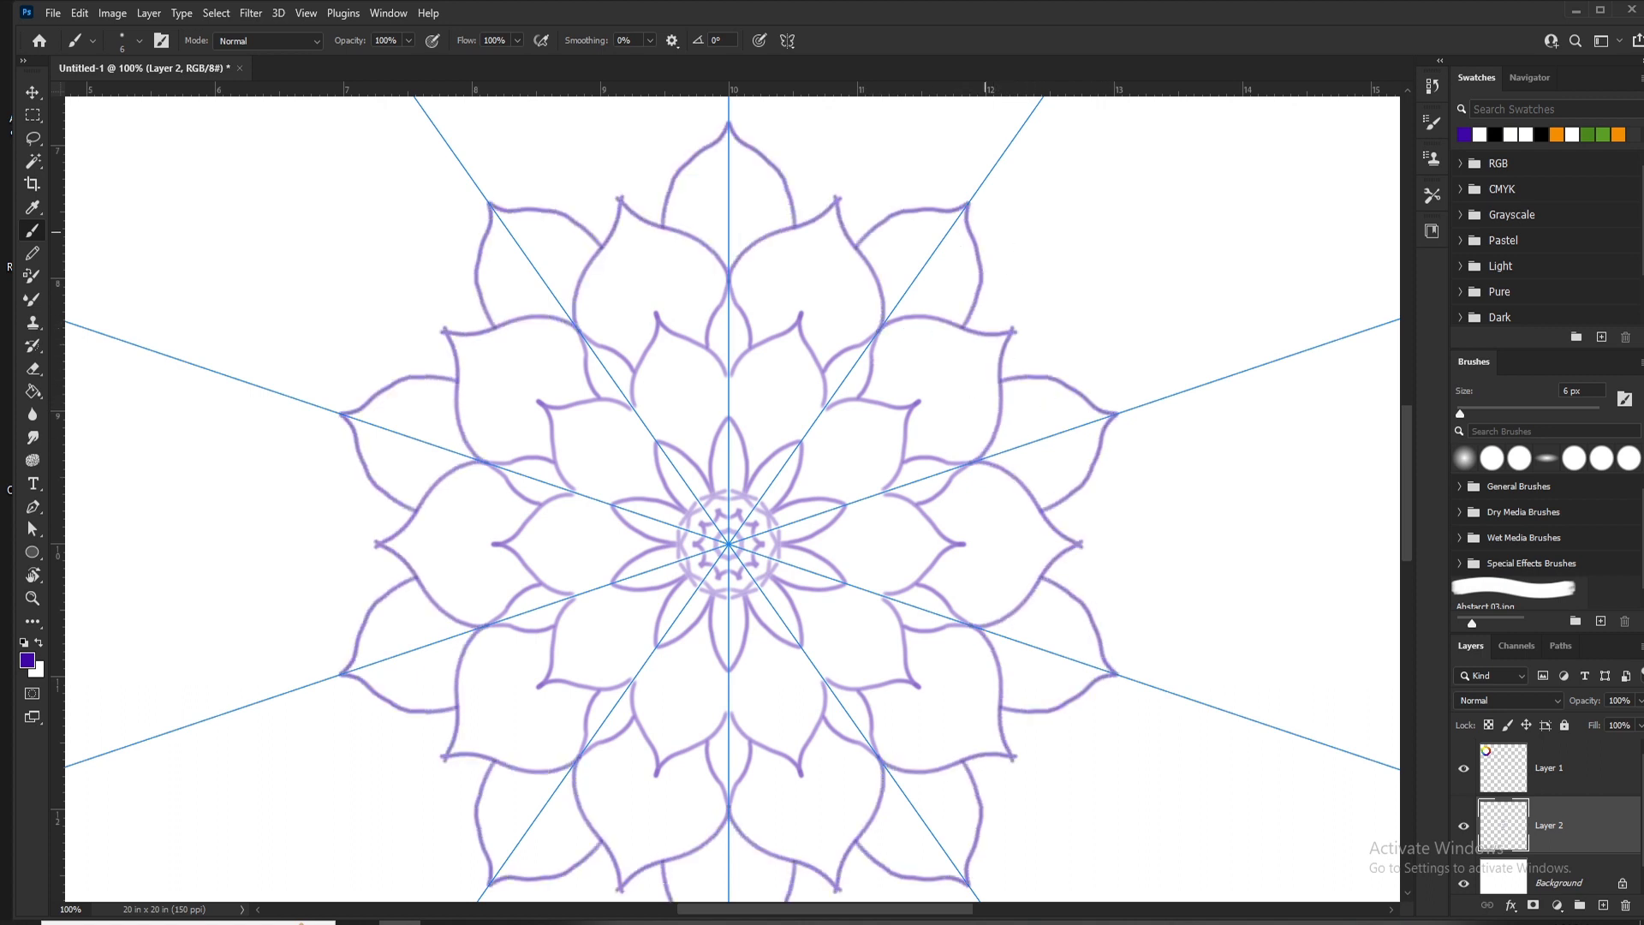
Step: Draw wavy and scalloped rings around the purple mandala's pointed petals
{"action": "key", "text": "ctrl+minus"}
{"action": "key", "text": "ctrl+minus"}
{"action": "left_click_drag", "start_coordinate": [856, 368], "coordinate": [890, 401]}
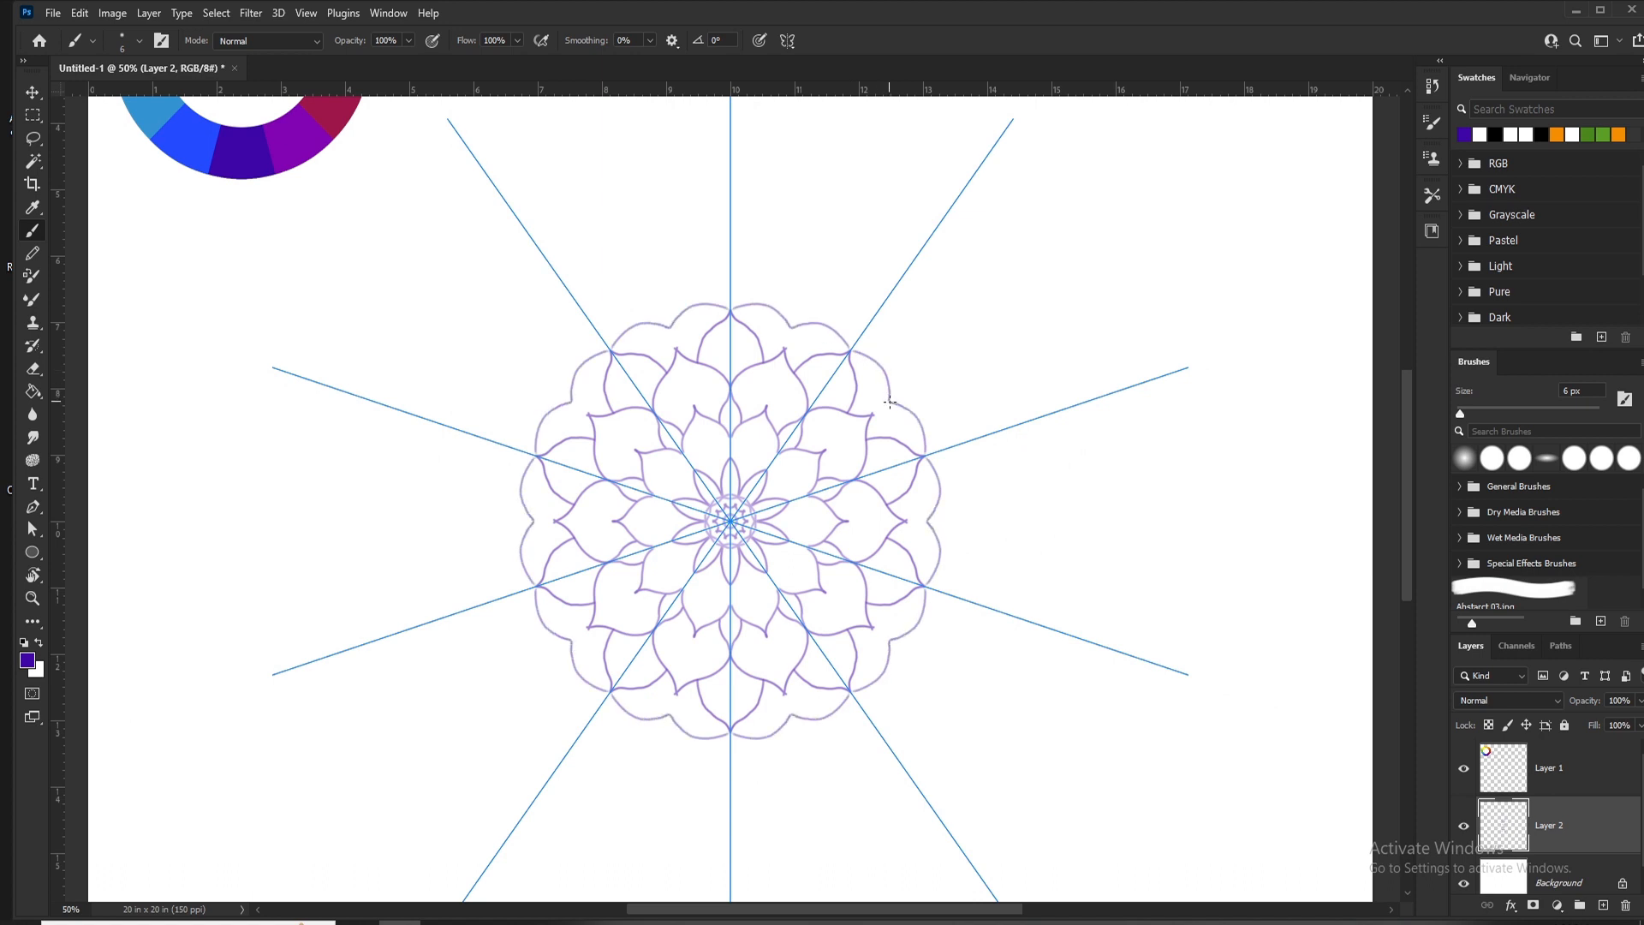
{"action": "mouse_move", "coordinate": [866, 330]}
{"action": "left_mouse_down"}
{"action": "mouse_move", "coordinate": [916, 380]}
{"action": "mouse_move", "coordinate": [902, 322]}
{"action": "mouse_move", "coordinate": [952, 349]}
{"action": "left_mouse_up"}
{"action": "mouse_move", "coordinate": [899, 287]}
{"action": "left_mouse_down"}
{"action": "mouse_move", "coordinate": [1016, 299]}
{"action": "mouse_move", "coordinate": [926, 276]}
{"action": "mouse_move", "coordinate": [1012, 311]}
{"action": "left_mouse_up"}
{"action": "key", "text": "ctrl+z"}
Step: Surround the scalloped rings with large pointed petals and a border of overlapping curved leaves
{"action": "mouse_move", "coordinate": [924, 242]}
{"action": "left_mouse_down"}
{"action": "mouse_move", "coordinate": [976, 210]}
{"action": "mouse_move", "coordinate": [1062, 248]}
{"action": "mouse_move", "coordinate": [1083, 351]}
{"action": "left_mouse_up"}
{"action": "key", "text": "ctrl+z"}
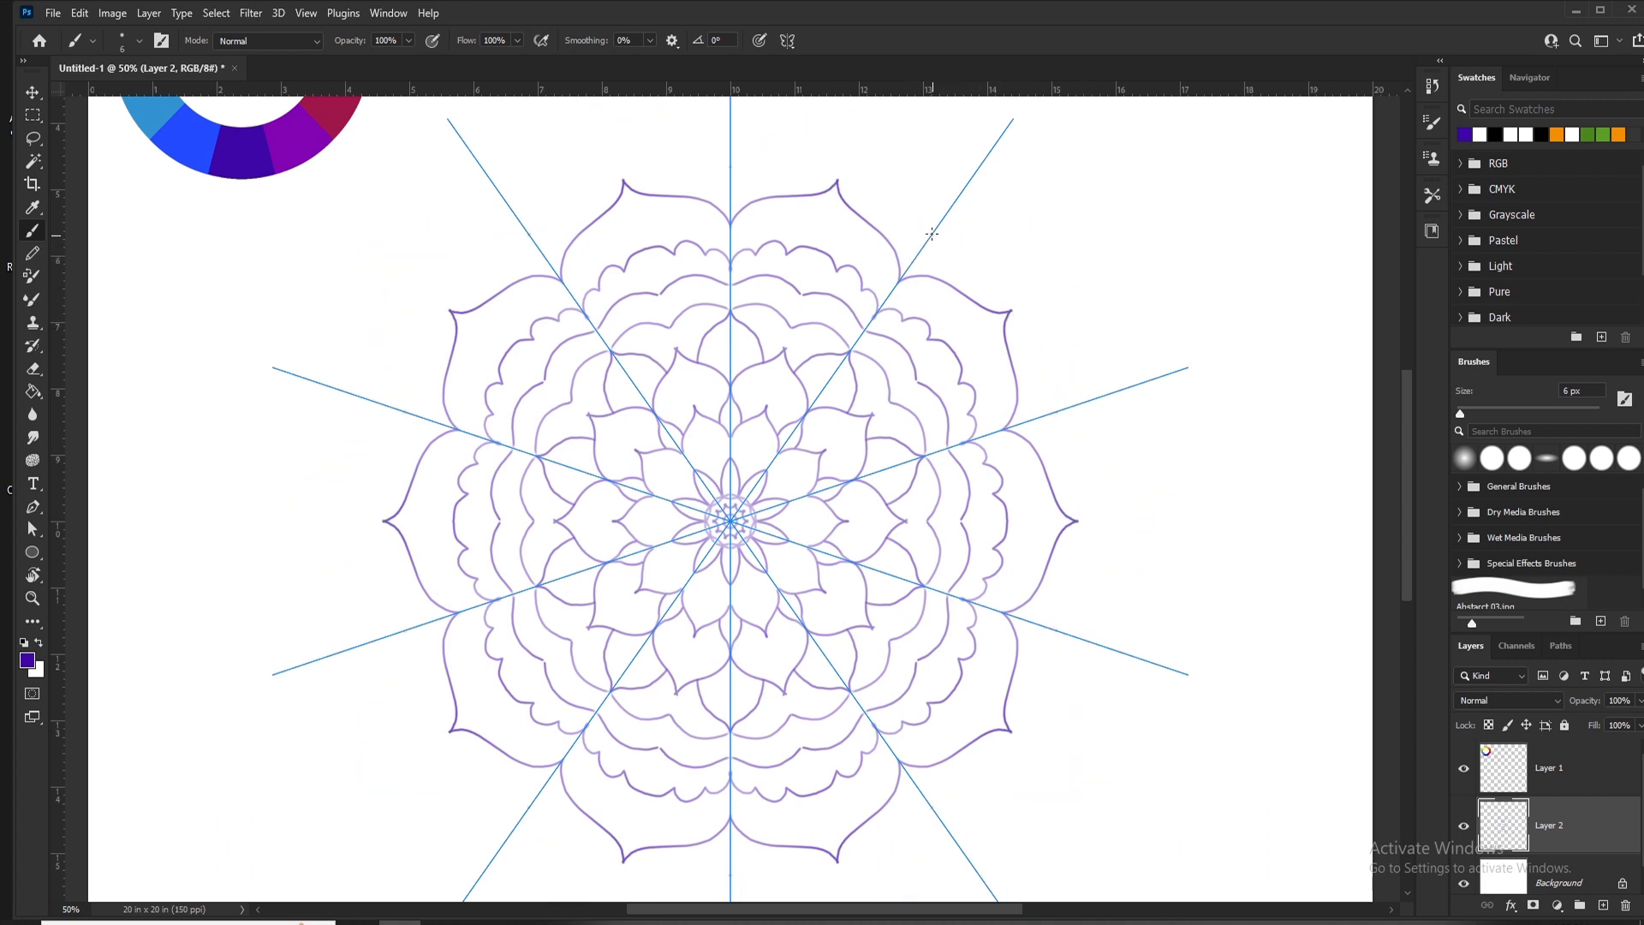
{"action": "mouse_move", "coordinate": [931, 233]}
{"action": "left_mouse_down"}
{"action": "mouse_move", "coordinate": [963, 291]}
{"action": "mouse_move", "coordinate": [993, 274]}
{"action": "mouse_move", "coordinate": [1015, 287]}
{"action": "mouse_move", "coordinate": [1017, 258]}
{"action": "left_mouse_up"}
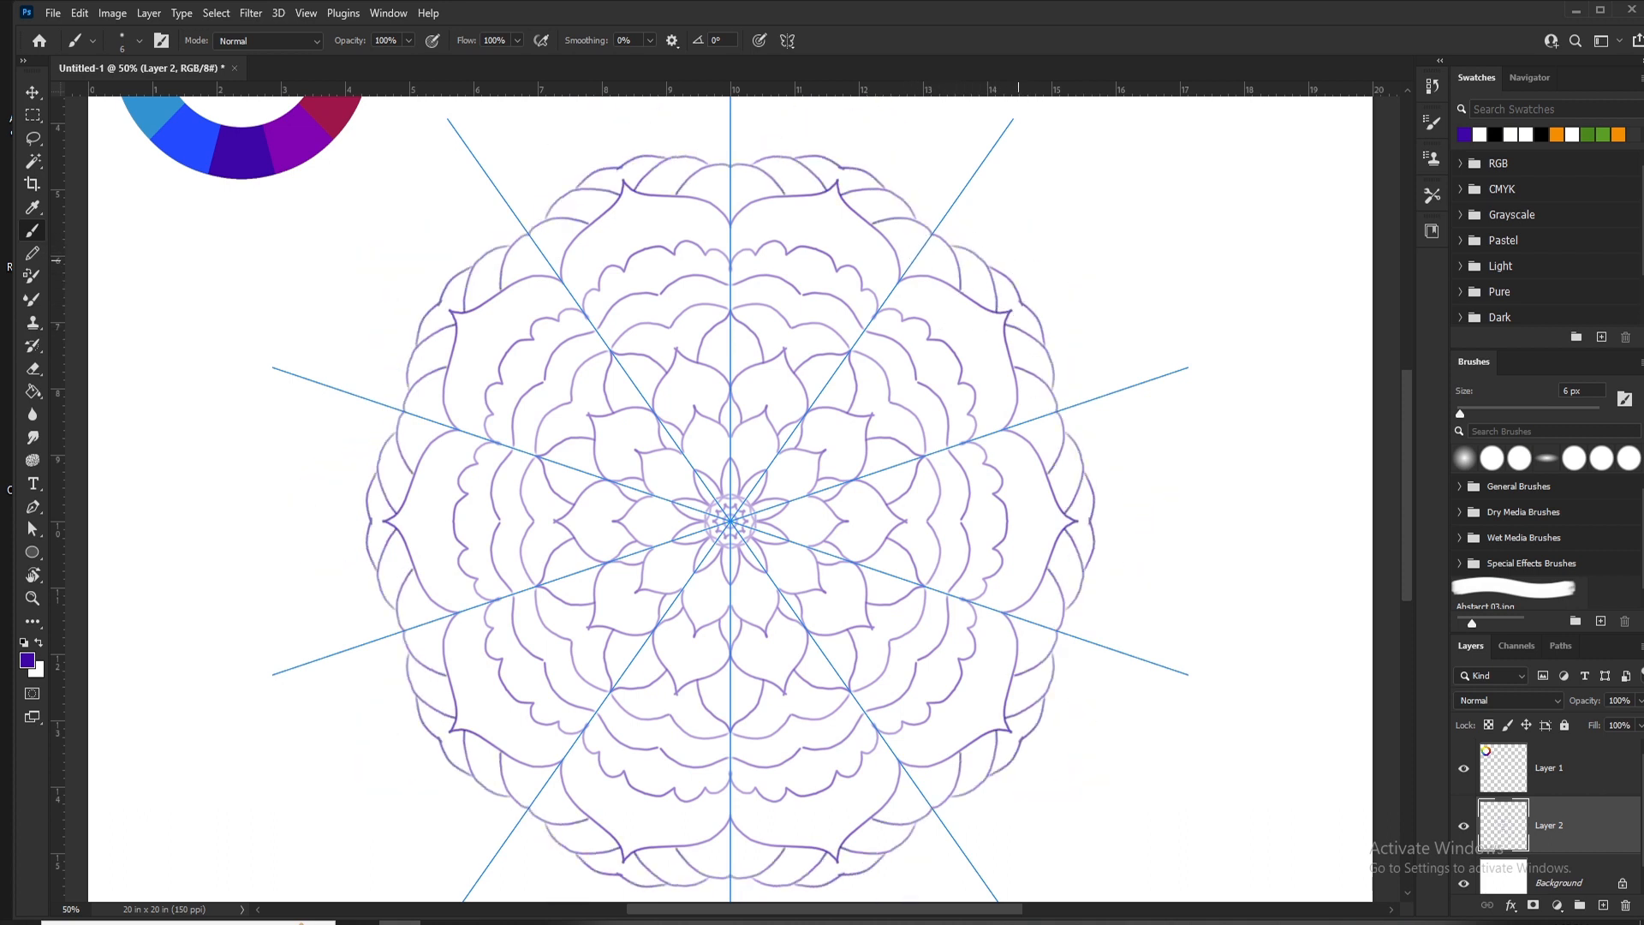
Step: Sample orange from the colour wheel and add a new layer directly below the line art
{"action": "key", "text": "ctrl+0"}
{"action": "left_click", "coordinate": [478, 157], "text": "alt"}
{"action": "key", "text": "ctrl+alt+shift+n"}
{"action": "key", "text": "ctrl+["}
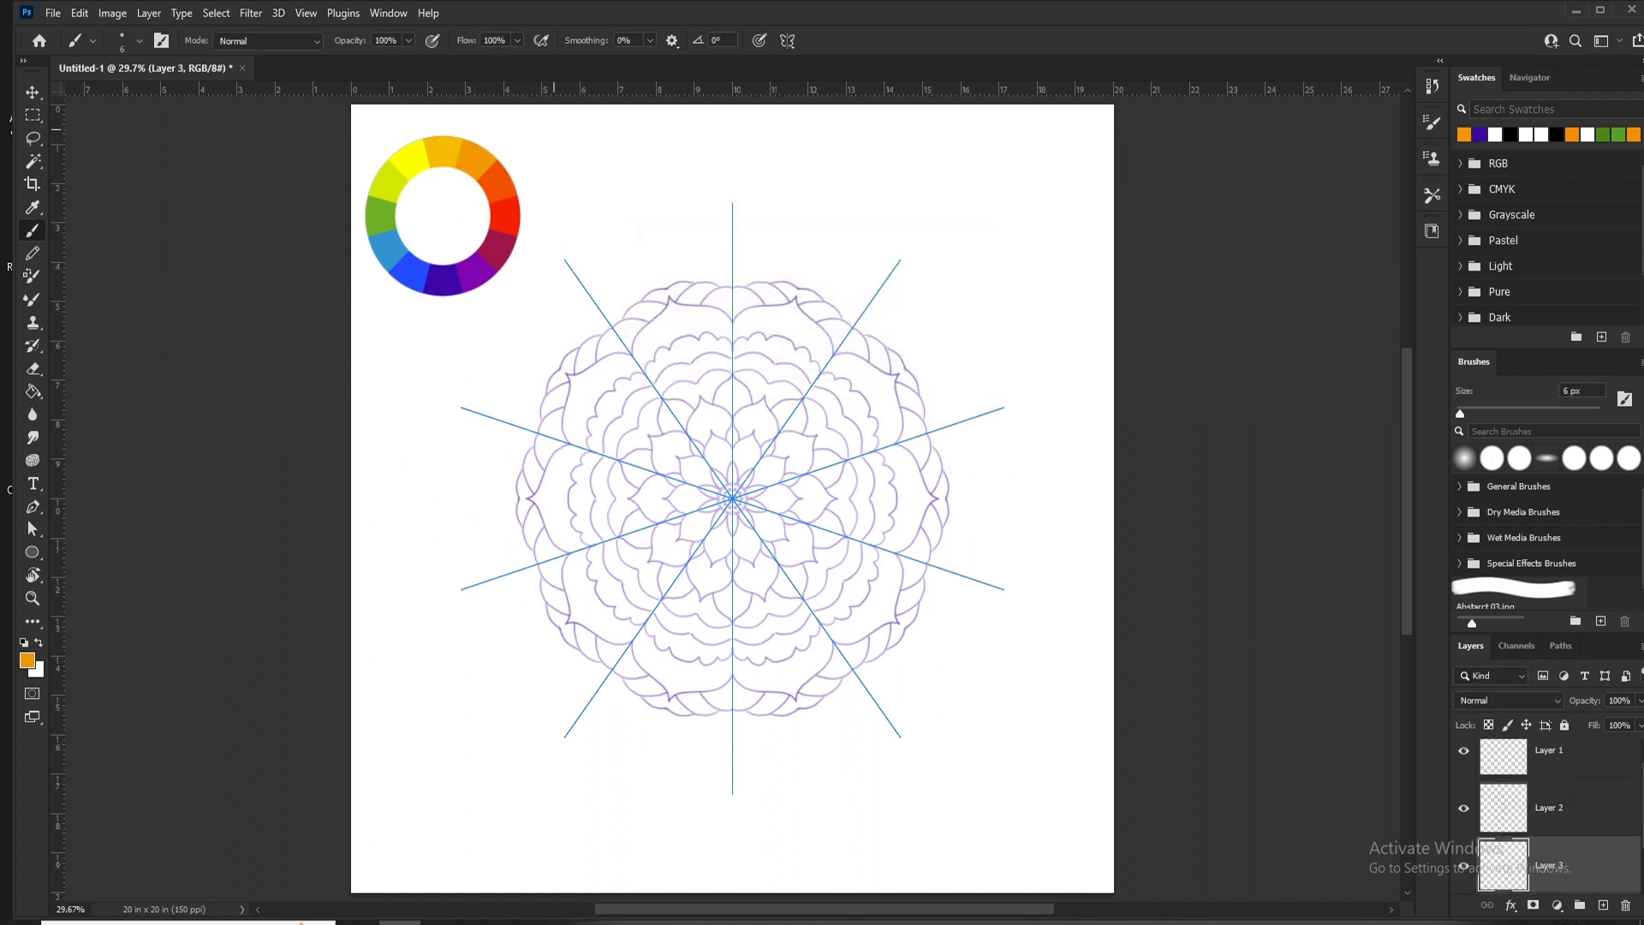
Step: Paint a soft orange base over the mandala's inner petals with the Soft Round Pressure Opacity brush at 448 px
{"action": "right_click", "coordinate": [710, 397]}
{"action": "left_click", "coordinate": [734, 558]}
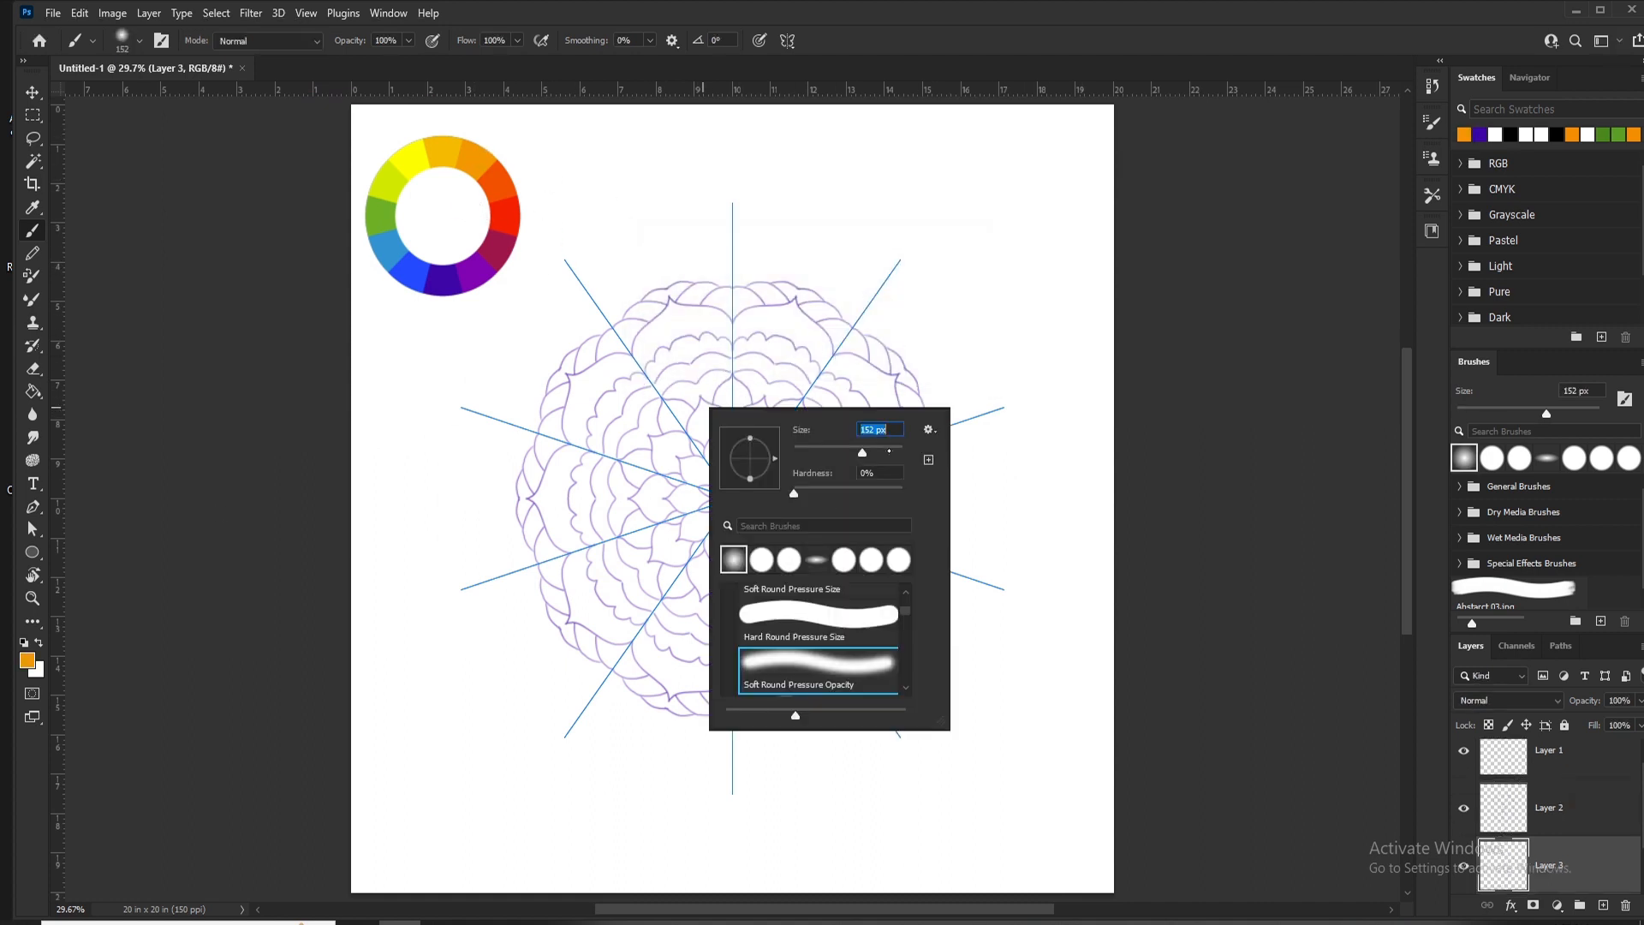
{"action": "left_click_drag", "start_coordinate": [856, 452], "coordinate": [887, 452]}
{"action": "left_click_drag", "start_coordinate": [660, 458], "coordinate": [693, 444]}
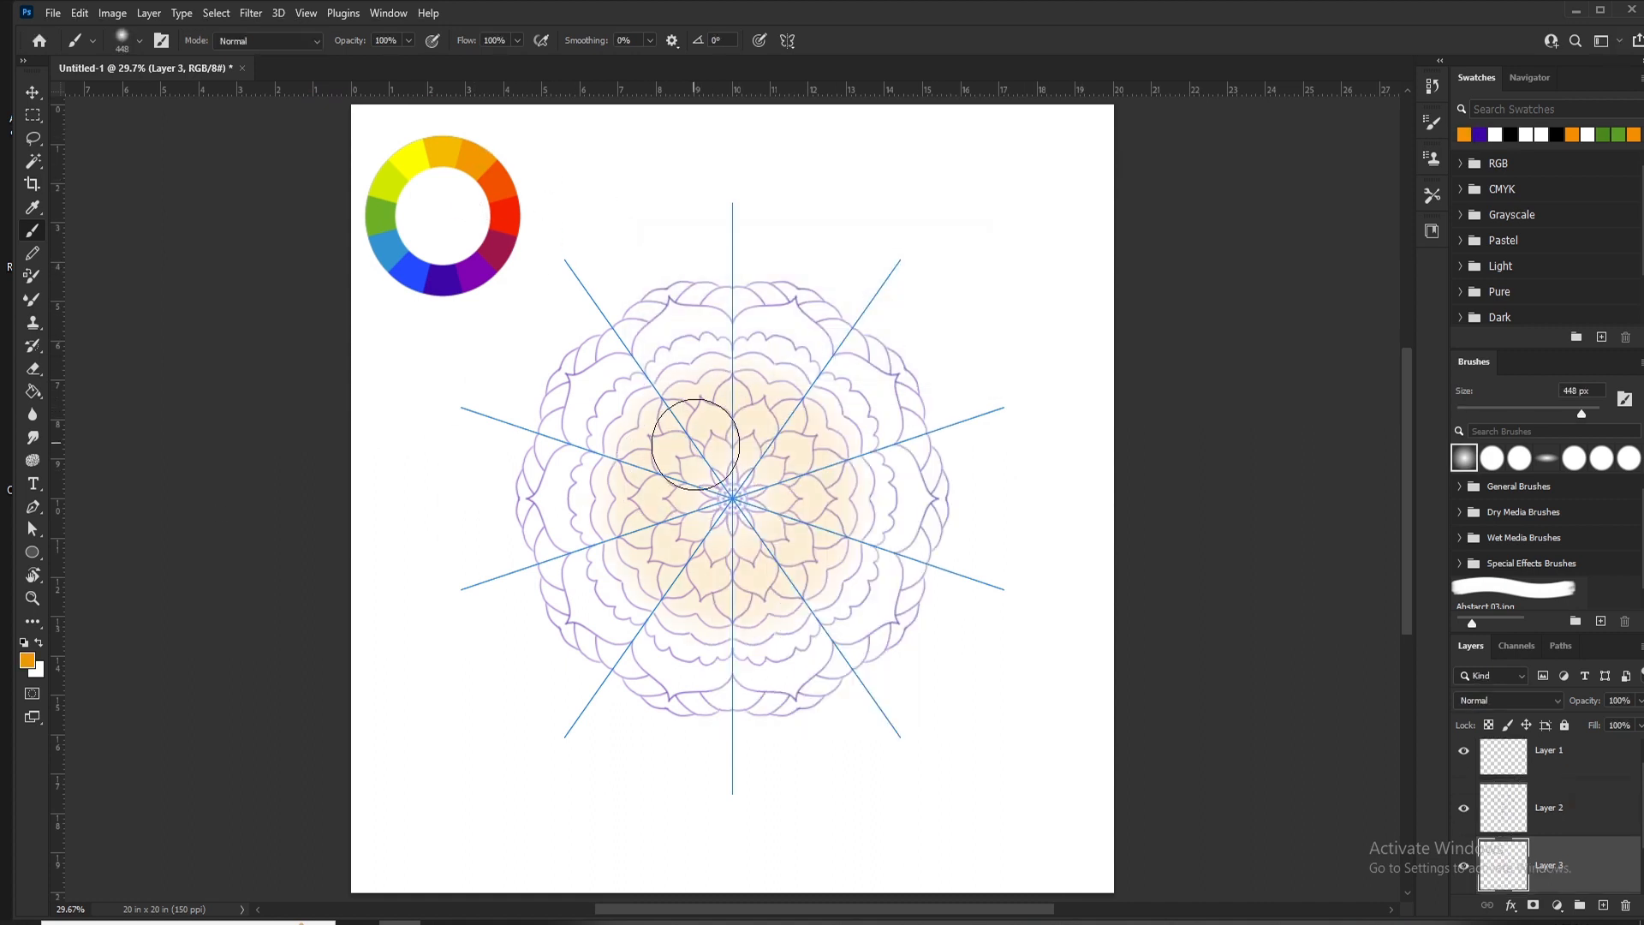
Step: Paint a soft orange-red base over the outer rings and green over the centre, reducing the brush to 175 px
{"action": "left_click", "coordinate": [496, 178], "text": "alt"}
{"action": "left_click_drag", "start_coordinate": [710, 351], "coordinate": [784, 355]}
{"action": "left_click", "coordinate": [382, 217], "text": "alt"}
{"action": "mouse_move", "coordinate": [750, 491]}
{"action": "left_mouse_down"}
{"action": "mouse_move", "coordinate": [780, 448]}
{"action": "mouse_move", "coordinate": [704, 425]}
{"action": "mouse_move", "coordinate": [756, 506]}
{"action": "mouse_move", "coordinate": [758, 477]}
{"action": "mouse_move", "coordinate": [811, 510]}
{"action": "left_mouse_up"}
{"action": "key", "text": "["}
{"action": "key", "text": "["}
{"action": "key", "text": "["}
{"action": "key", "text": "["}
{"action": "key", "text": "["}
{"action": "left_click", "coordinate": [757, 506], "text": "ctrl"}
{"action": "left_click", "coordinate": [757, 506], "text": "ctrl"}
{"action": "left_click", "coordinate": [826, 491], "text": "ctrl"}
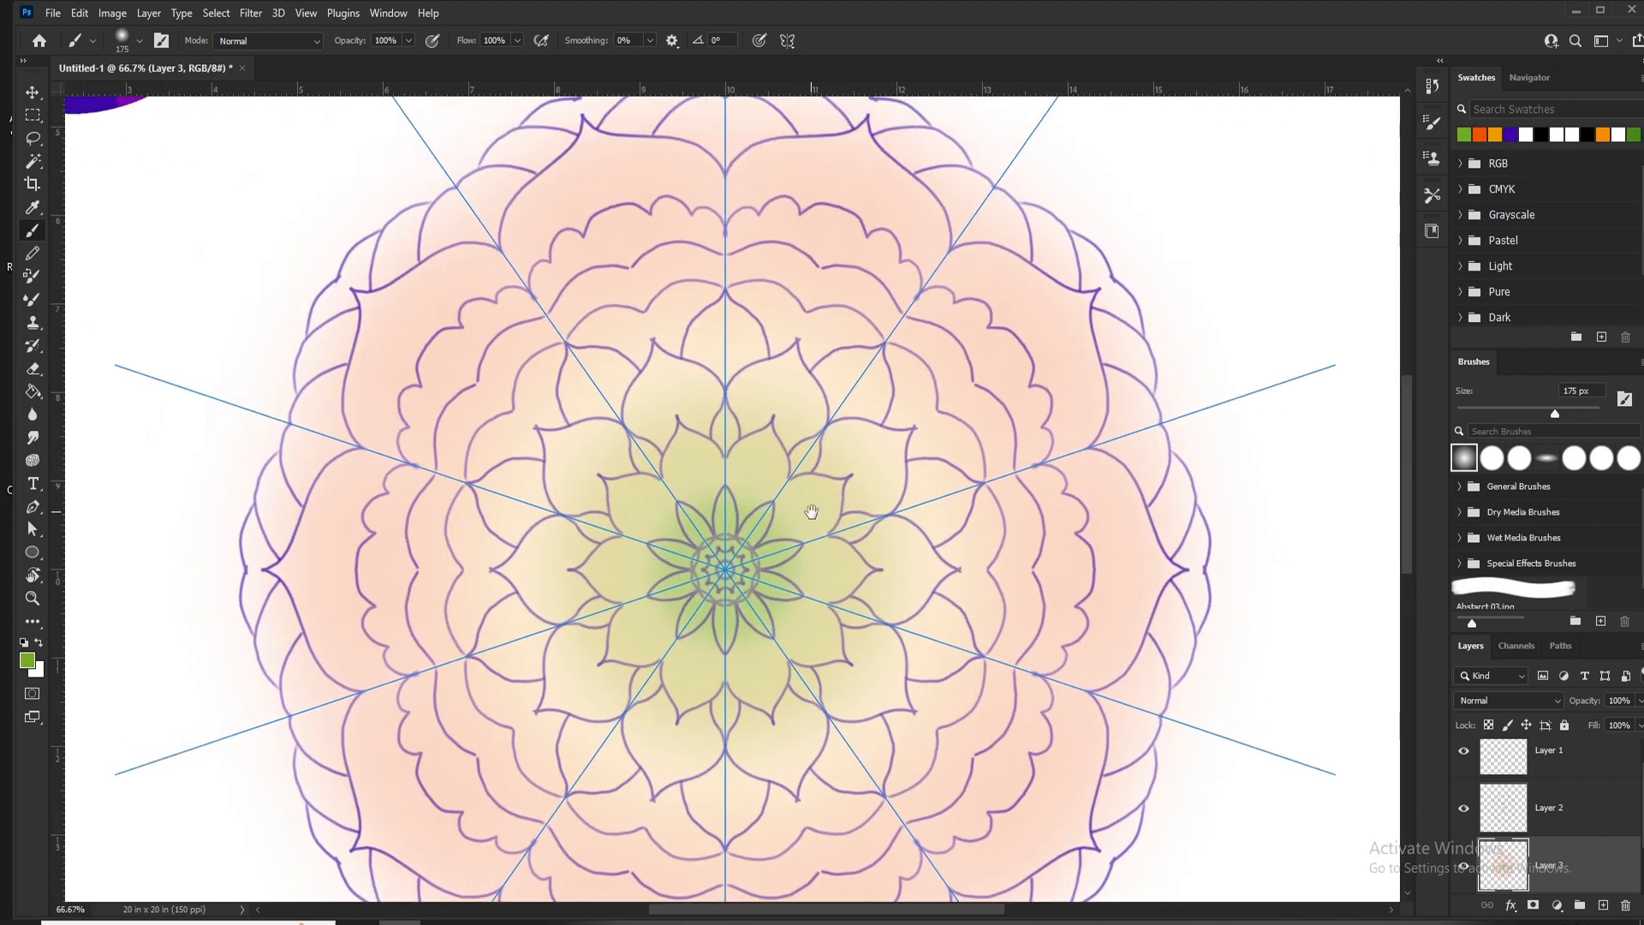
Step: Move Layer 4 above the line art and shade the tips of the ten middle petals green
{"action": "key", "text": "e"}
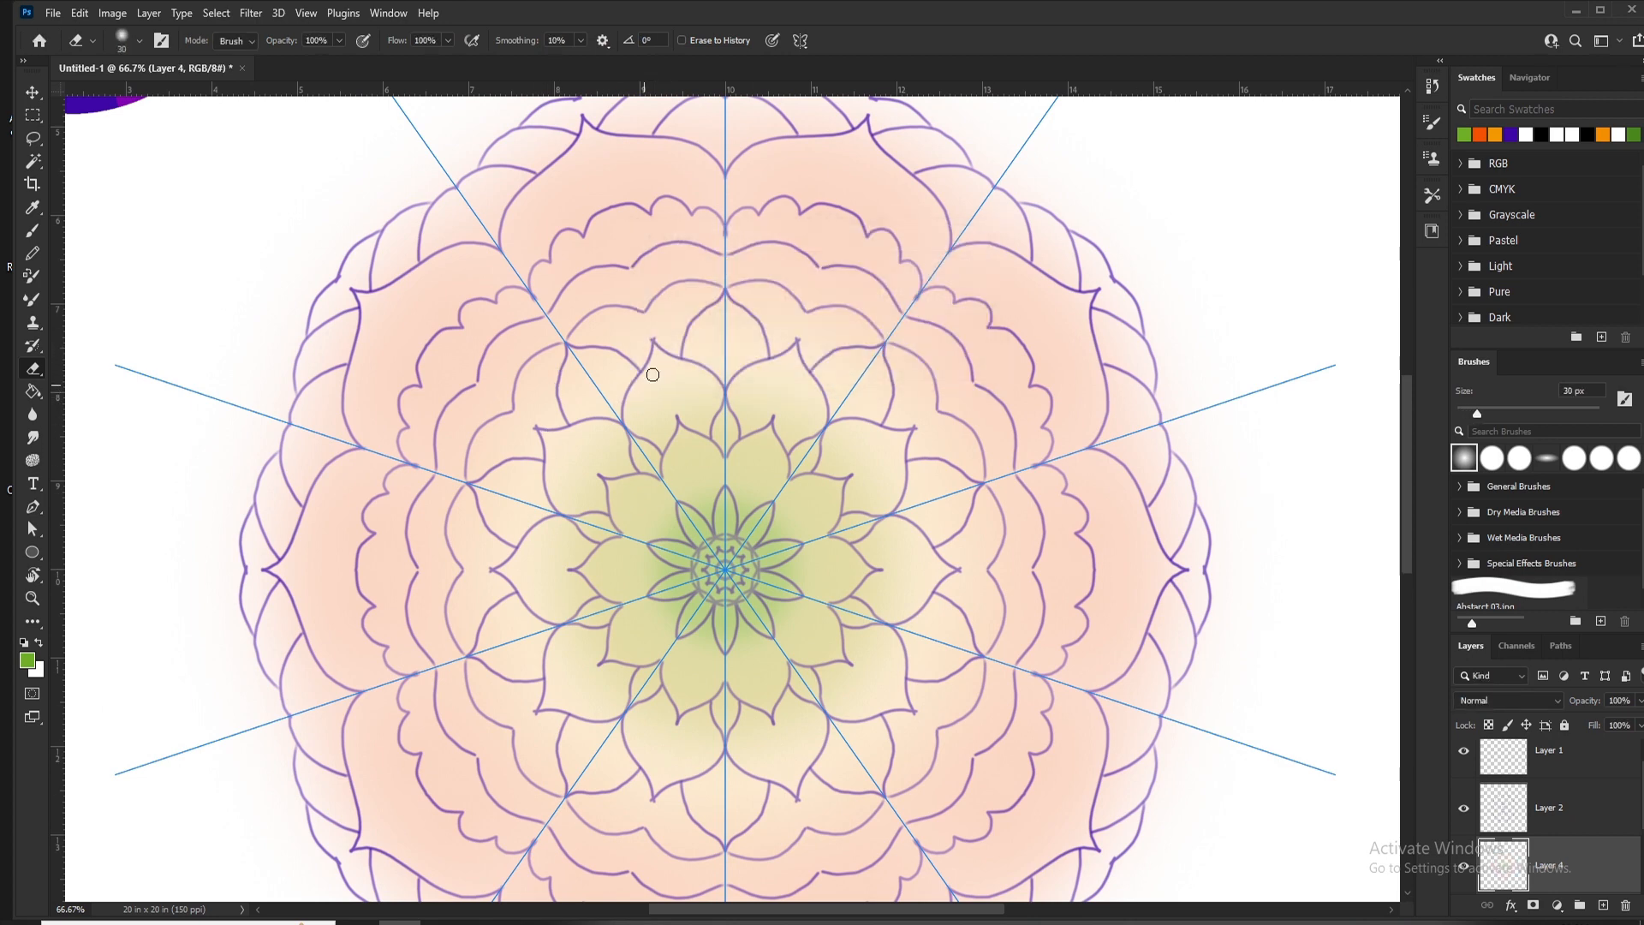
{"action": "key", "text": "ctrl+]"}
{"action": "key", "text": "b"}
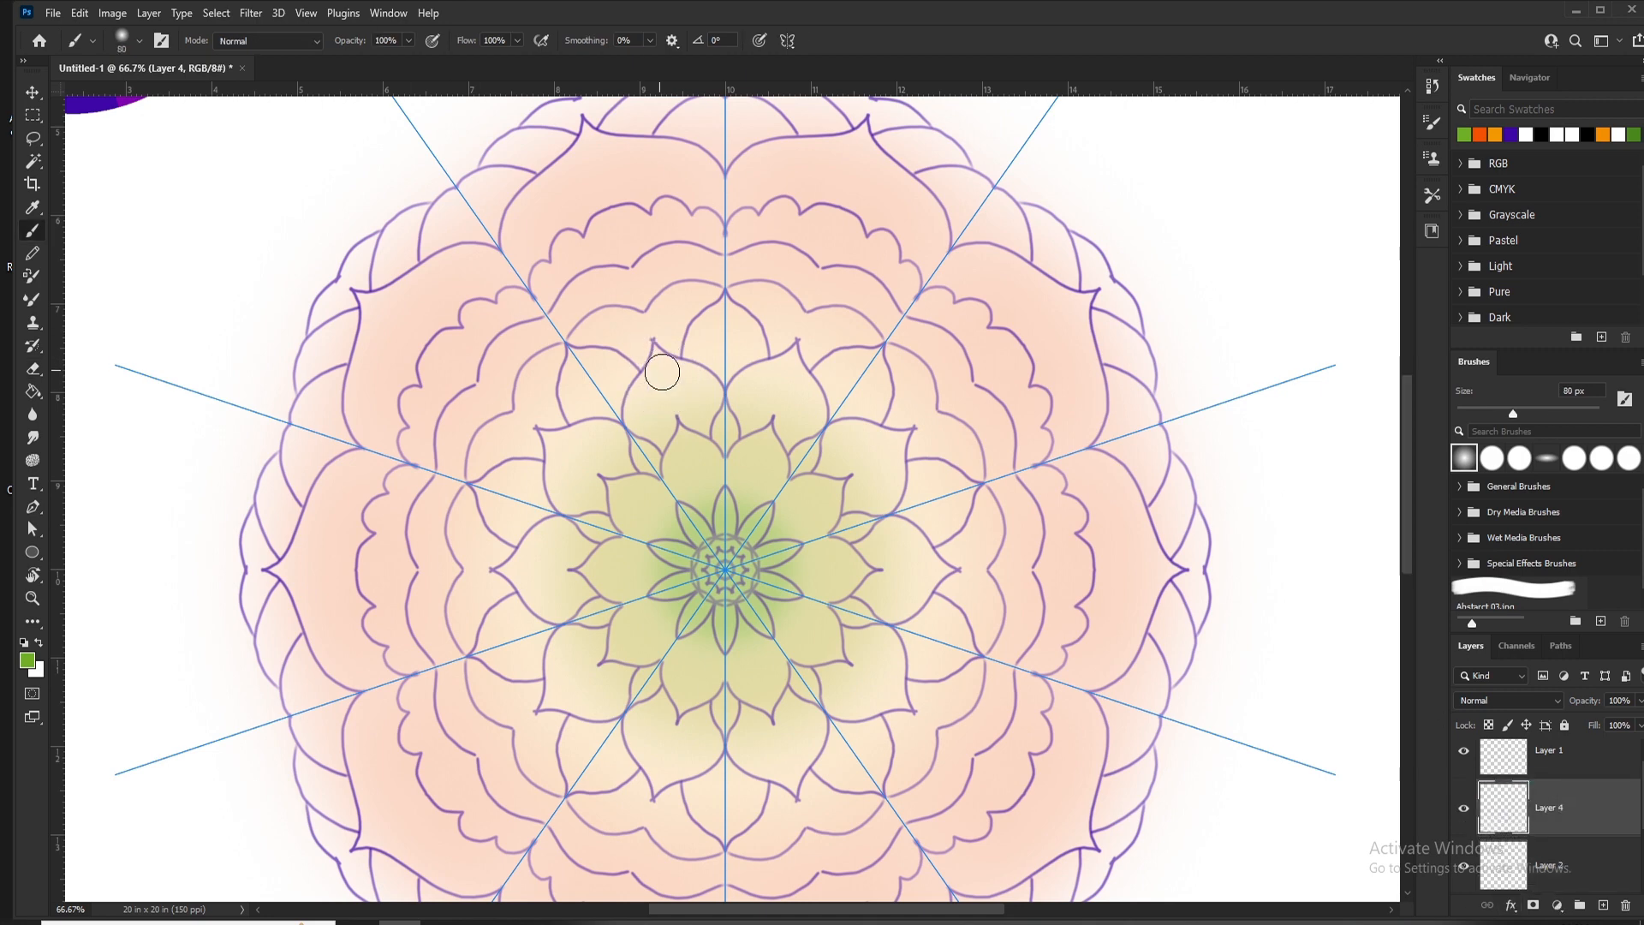
{"action": "left_click_drag", "start_coordinate": [635, 400], "coordinate": [705, 392]}
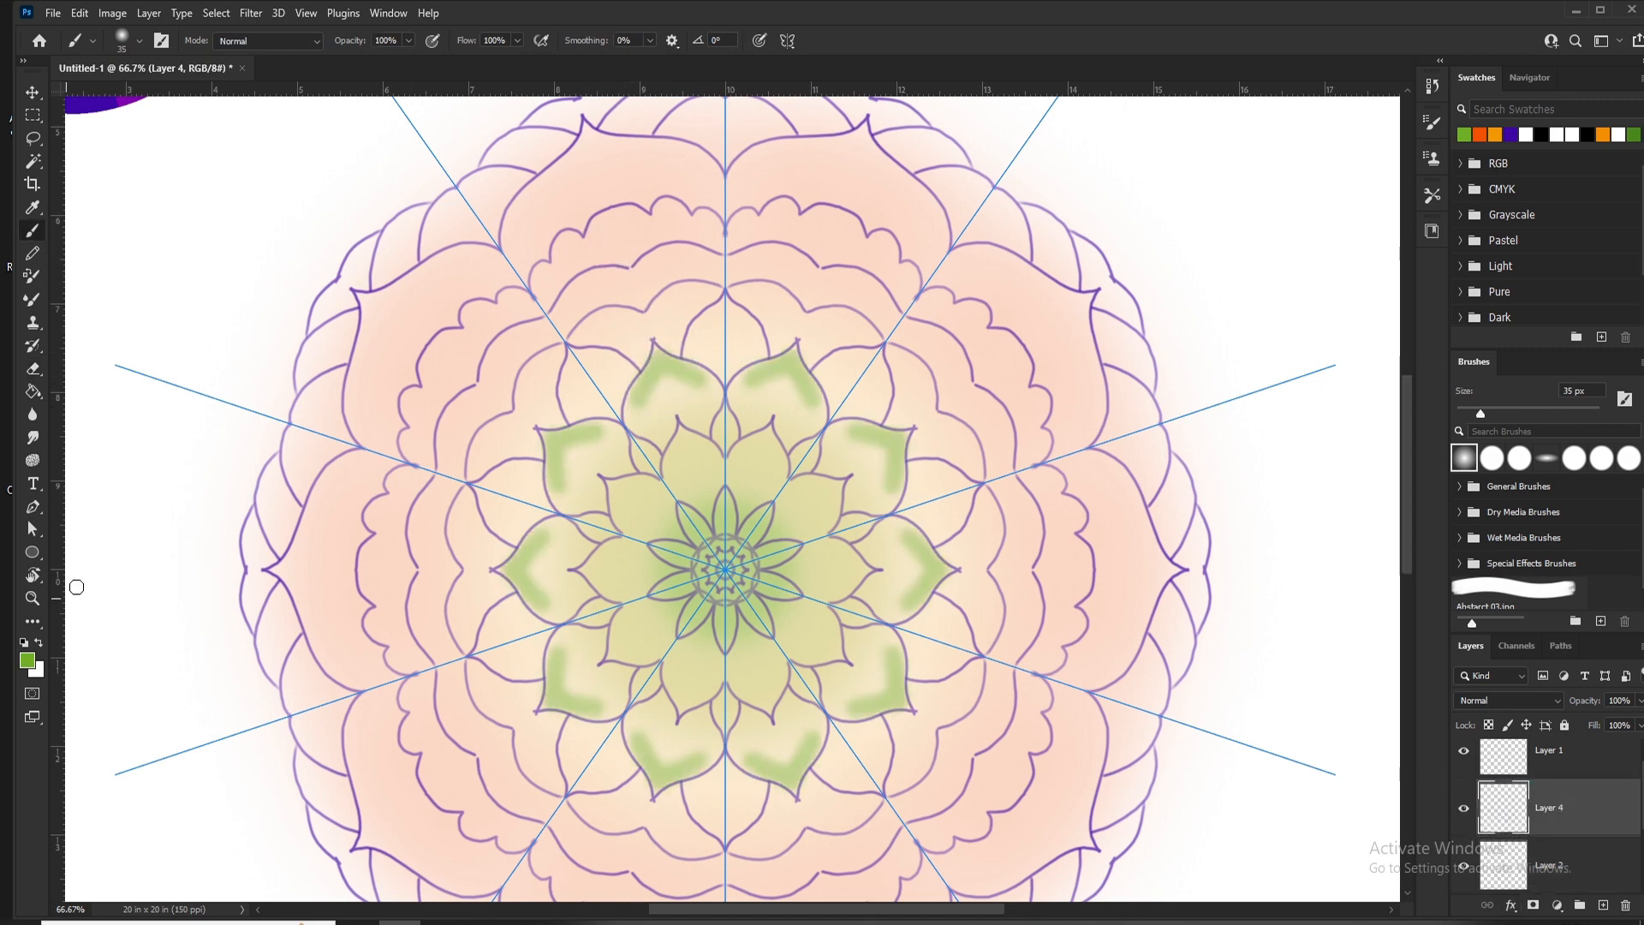
Step: Shade the insides of the two wavy rings red with the soft 35 px brush
{"action": "left_click_drag", "start_coordinate": [282, 282], "coordinate": [525, 601]}
{"action": "left_click", "coordinate": [458, 261], "text": "alt"}
{"action": "left_click_drag", "start_coordinate": [864, 659], "coordinate": [752, 488]}
{"action": "left_click_drag", "start_coordinate": [572, 619], "coordinate": [682, 471]}
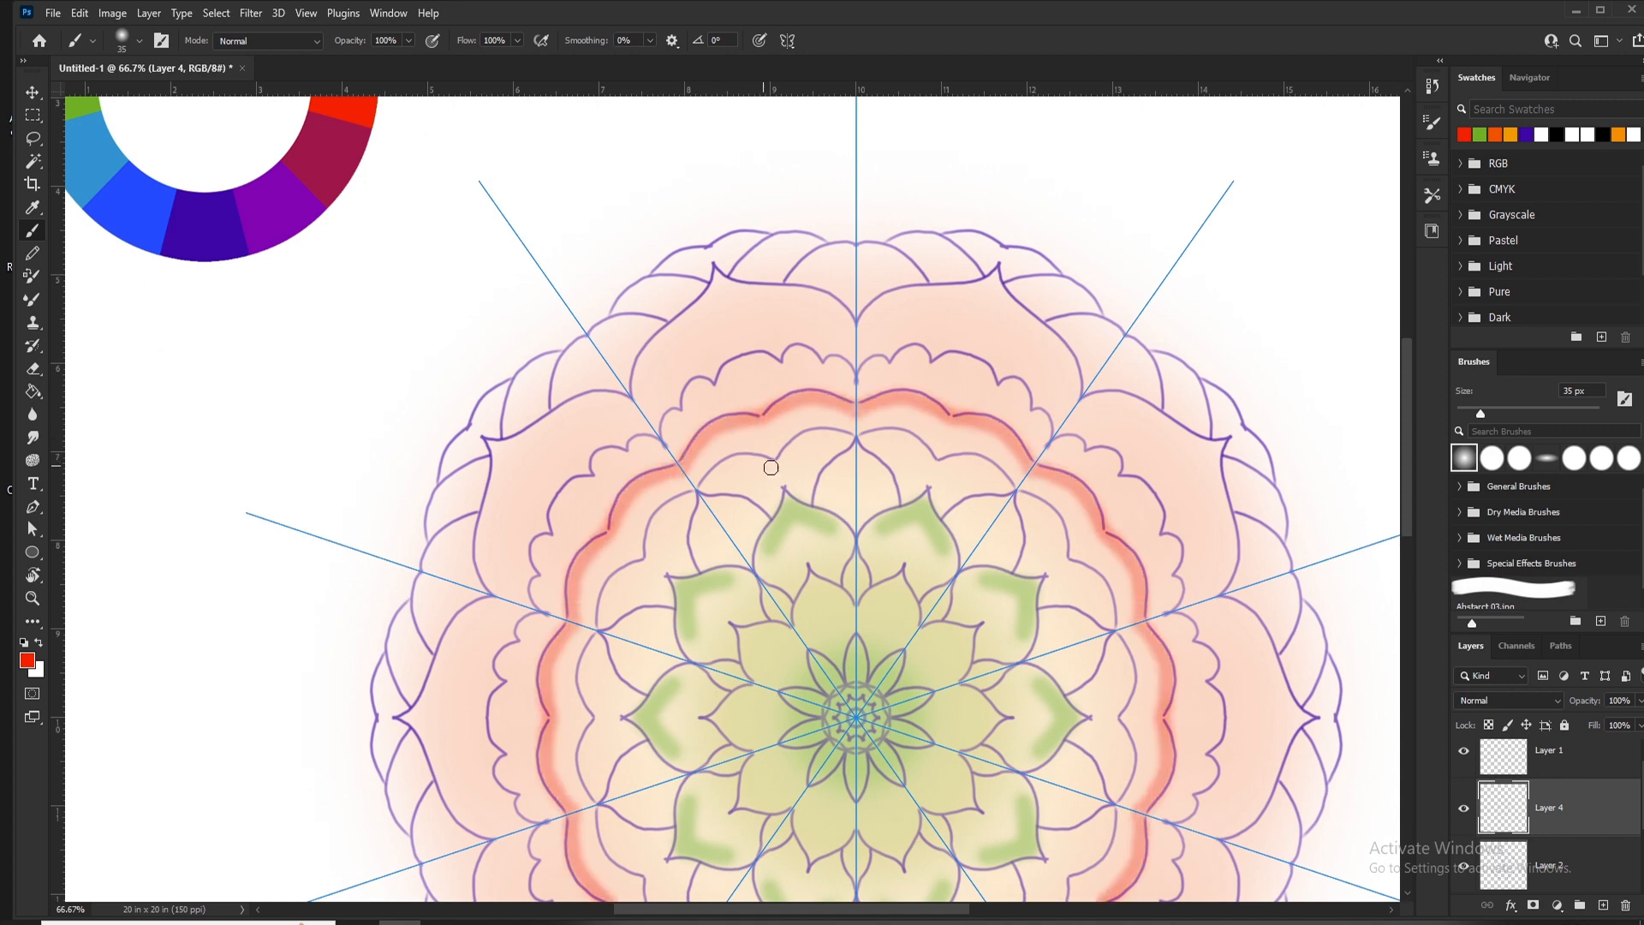
{"action": "left_click_drag", "start_coordinate": [846, 439], "coordinate": [702, 493]}
Step: Shade the edges of the large outer petals and the overlapping border leaves orange with the 35 px brush
{"action": "left_click_drag", "start_coordinate": [383, 272], "coordinate": [471, 569]}
{"action": "left_click", "coordinate": [366, 248], "text": "alt"}
{"action": "left_click_drag", "start_coordinate": [909, 597], "coordinate": [733, 663]}
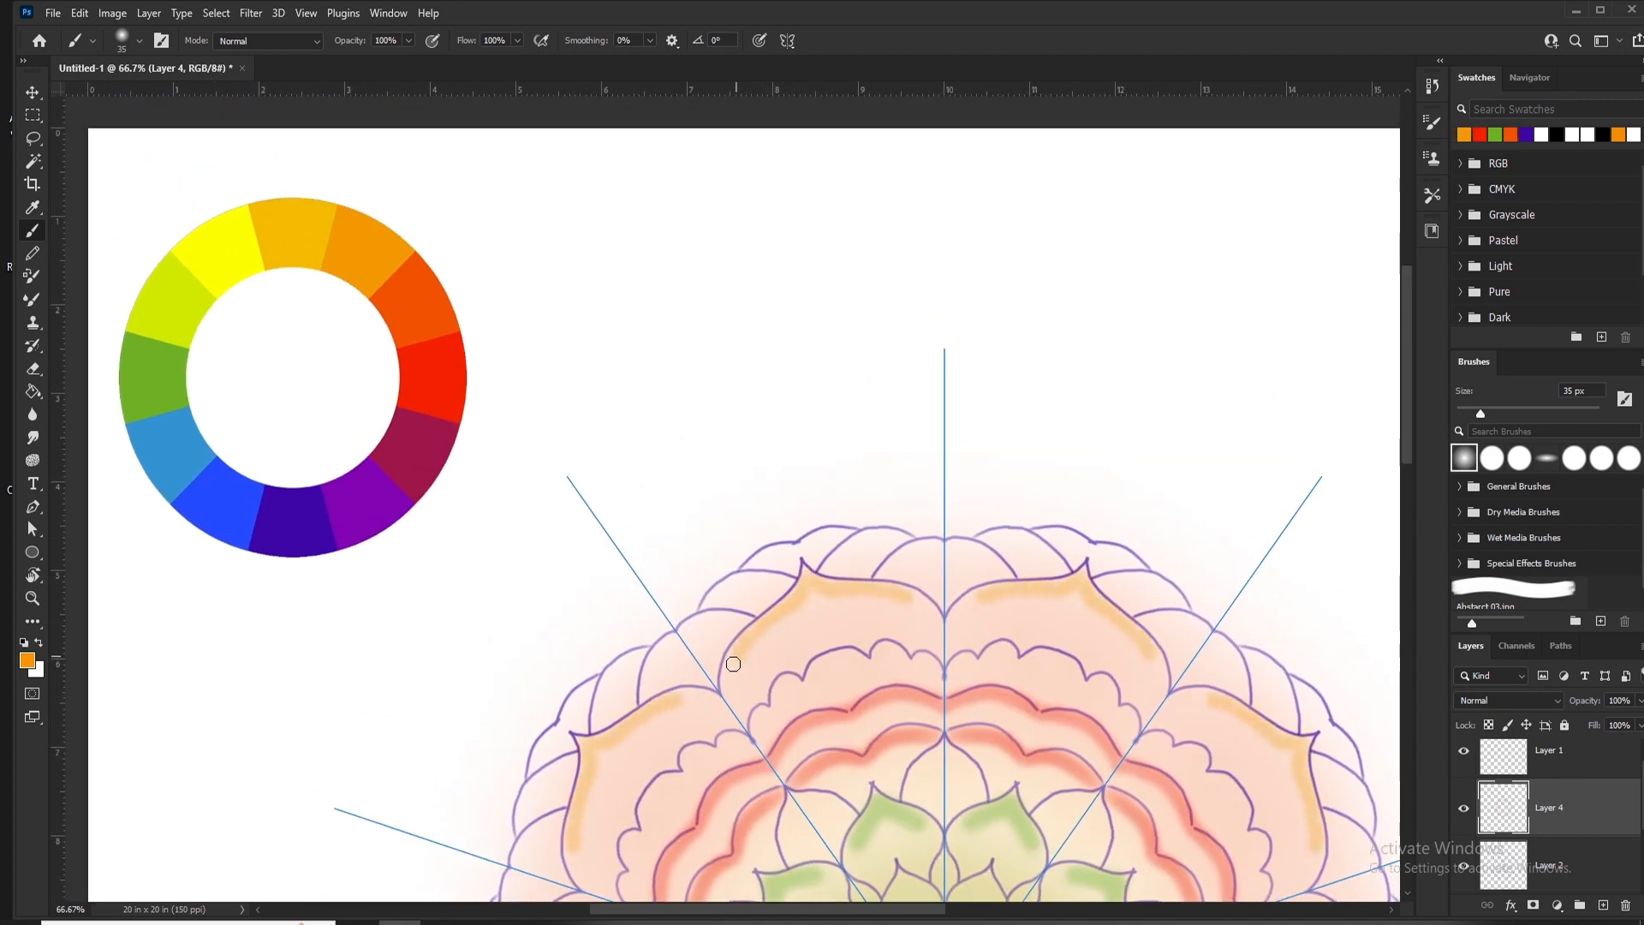
{"action": "mouse_move", "coordinate": [939, 633]}
{"action": "left_mouse_down"}
{"action": "mouse_move", "coordinate": [742, 665]}
{"action": "mouse_move", "coordinate": [721, 715]}
{"action": "left_mouse_up"}
{"action": "left_click_drag", "start_coordinate": [885, 646], "coordinate": [848, 505]}
{"action": "left_click_drag", "start_coordinate": [760, 438], "coordinate": [666, 465]}
{"action": "left_click_drag", "start_coordinate": [783, 426], "coordinate": [869, 394]}
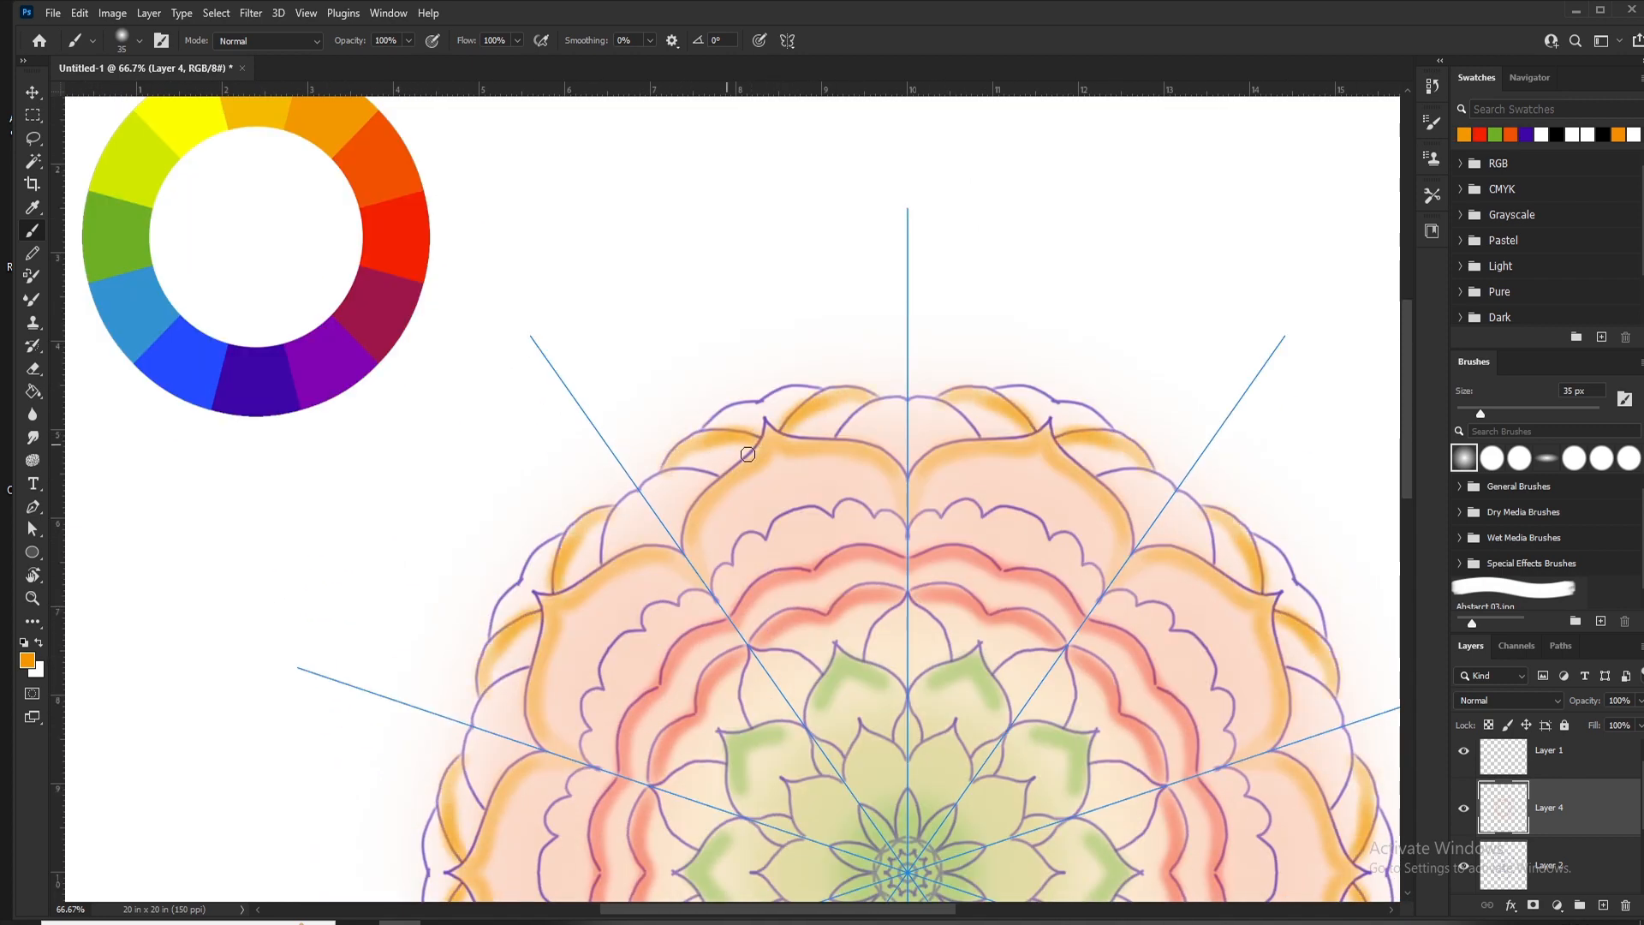
{"action": "left_click_drag", "start_coordinate": [647, 494], "coordinate": [689, 491]}
Step: Hide the symmetry guides and tint the petals between the green-tipped ones orange with a soft 150 px brush
{"action": "key", "text": "ctrl+0"}
{"action": "key", "text": "ctrl+plus"}
{"action": "key", "text": "ctrl+plus"}
{"action": "left_click_drag", "start_coordinate": [949, 447], "coordinate": [859, 503]}
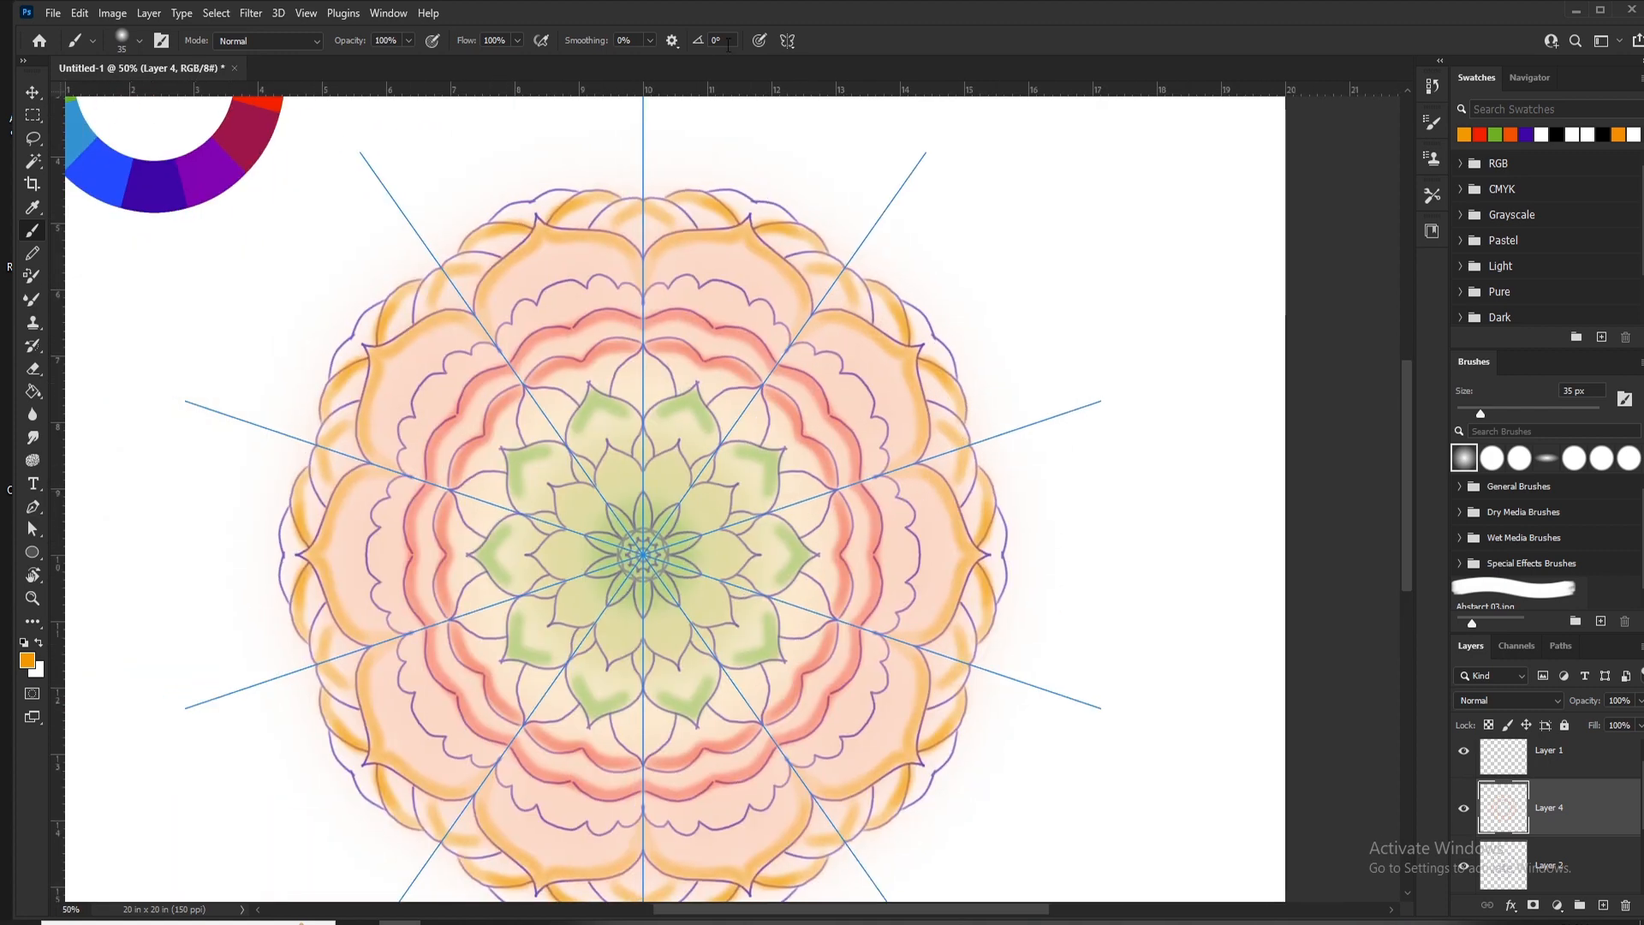
{"action": "left_click", "coordinate": [787, 40]}
{"action": "left_click", "coordinate": [843, 313]}
{"action": "left_click", "coordinate": [538, 411]}
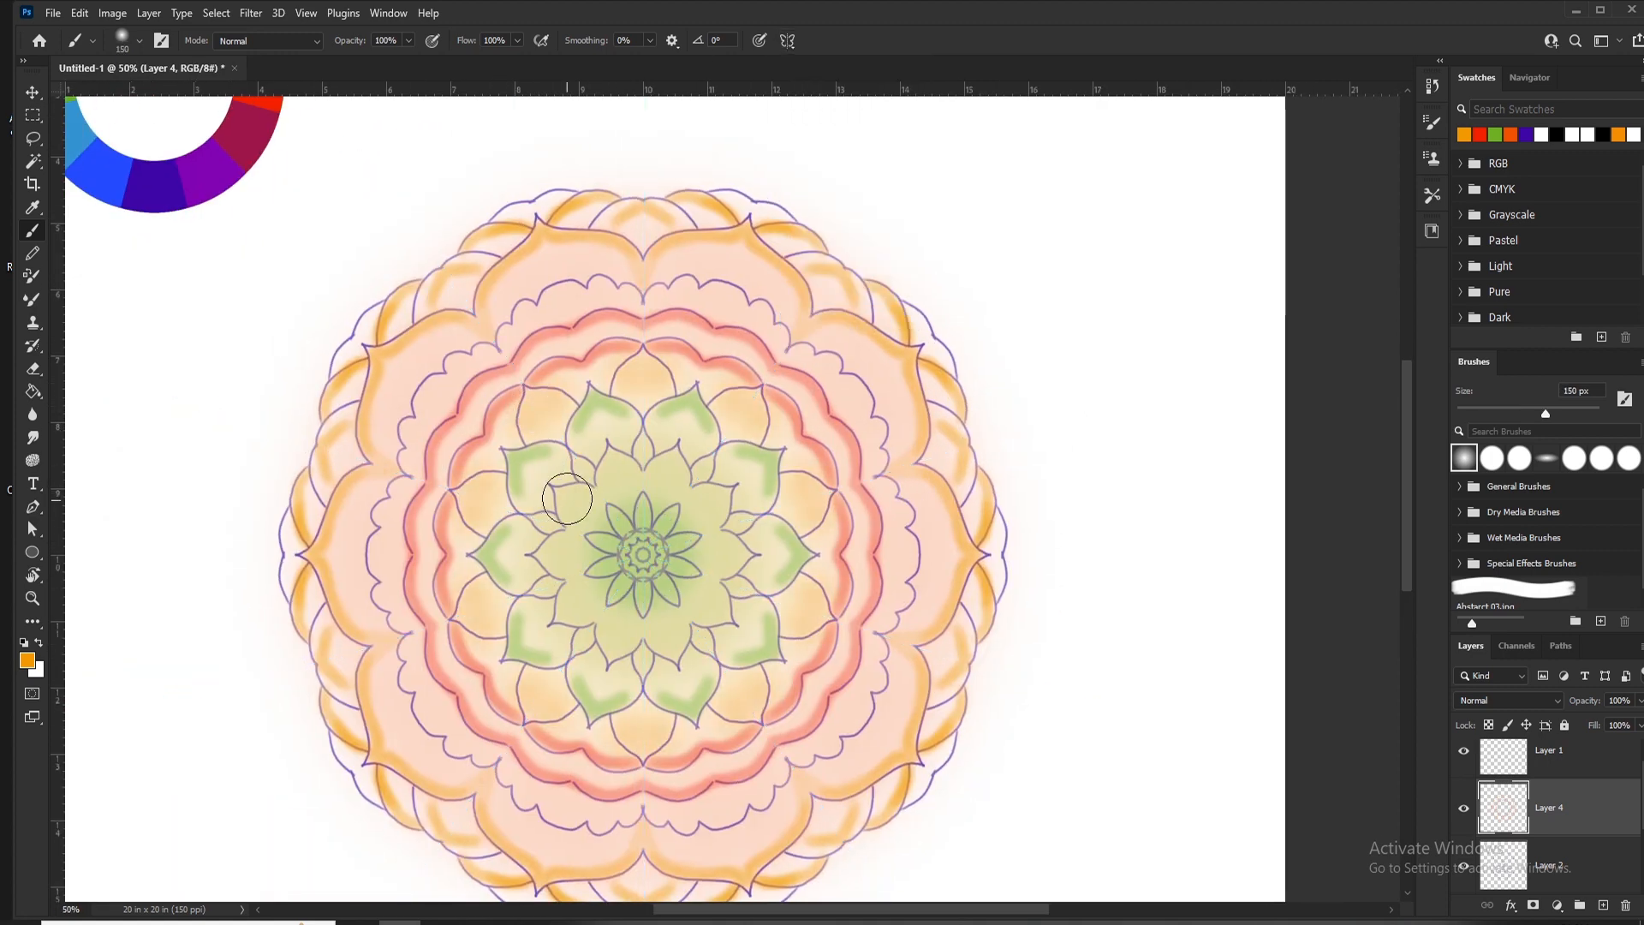
{"action": "left_click_drag", "start_coordinate": [569, 496], "coordinate": [578, 507]}
{"action": "mouse_move", "coordinate": [499, 383]}
{"action": "left_mouse_down"}
{"action": "mouse_move", "coordinate": [485, 409]}
{"action": "mouse_move", "coordinate": [505, 531]}
{"action": "left_mouse_up"}
Step: Add a new layer below Layer 4 and paint blue over the centre flower and the tips of the petals around it
{"action": "key", "text": "ctrl+shift+n"}
{"action": "key", "text": "Return"}
{"action": "key", "text": "ctrl+bracketleft"}
{"action": "left_click", "coordinate": [157, 294], "text": "alt"}
{"action": "key", "text": "bracketleft"}
{"action": "key", "text": "bracketleft"}
{"action": "key", "text": "bracketleft"}
{"action": "key", "text": "bracketleft"}
{"action": "key", "text": "bracketleft"}
{"action": "key", "text": "bracketleft"}
{"action": "key", "text": "bracketleft"}
{"action": "key", "text": "bracketleft"}
{"action": "mouse_move", "coordinate": [684, 658]}
{"action": "left_mouse_down"}
{"action": "mouse_move", "coordinate": [702, 556]}
{"action": "mouse_move", "coordinate": [629, 524]}
{"action": "left_mouse_up"}
Step: Shade the orange petals just inside the wavy rings red with a soft 45 px brush
{"action": "key", "text": "bracketleft"}
{"action": "key", "text": "bracketleft"}
{"action": "key", "text": "bracketleft"}
{"action": "key", "text": "bracketleft"}
{"action": "key", "text": "bracketleft"}
{"action": "left_click_drag", "start_coordinate": [479, 274], "coordinate": [490, 317]}
{"action": "left_click", "coordinate": [342, 161], "text": "alt"}
{"action": "left_click_drag", "start_coordinate": [614, 468], "coordinate": [626, 495]}
Step: Shade the gaps around the green petals, the scalloped ring and the border leaves green at 20% brush opacity
{"action": "left_click_drag", "start_coordinate": [382, 379], "coordinate": [384, 428]}
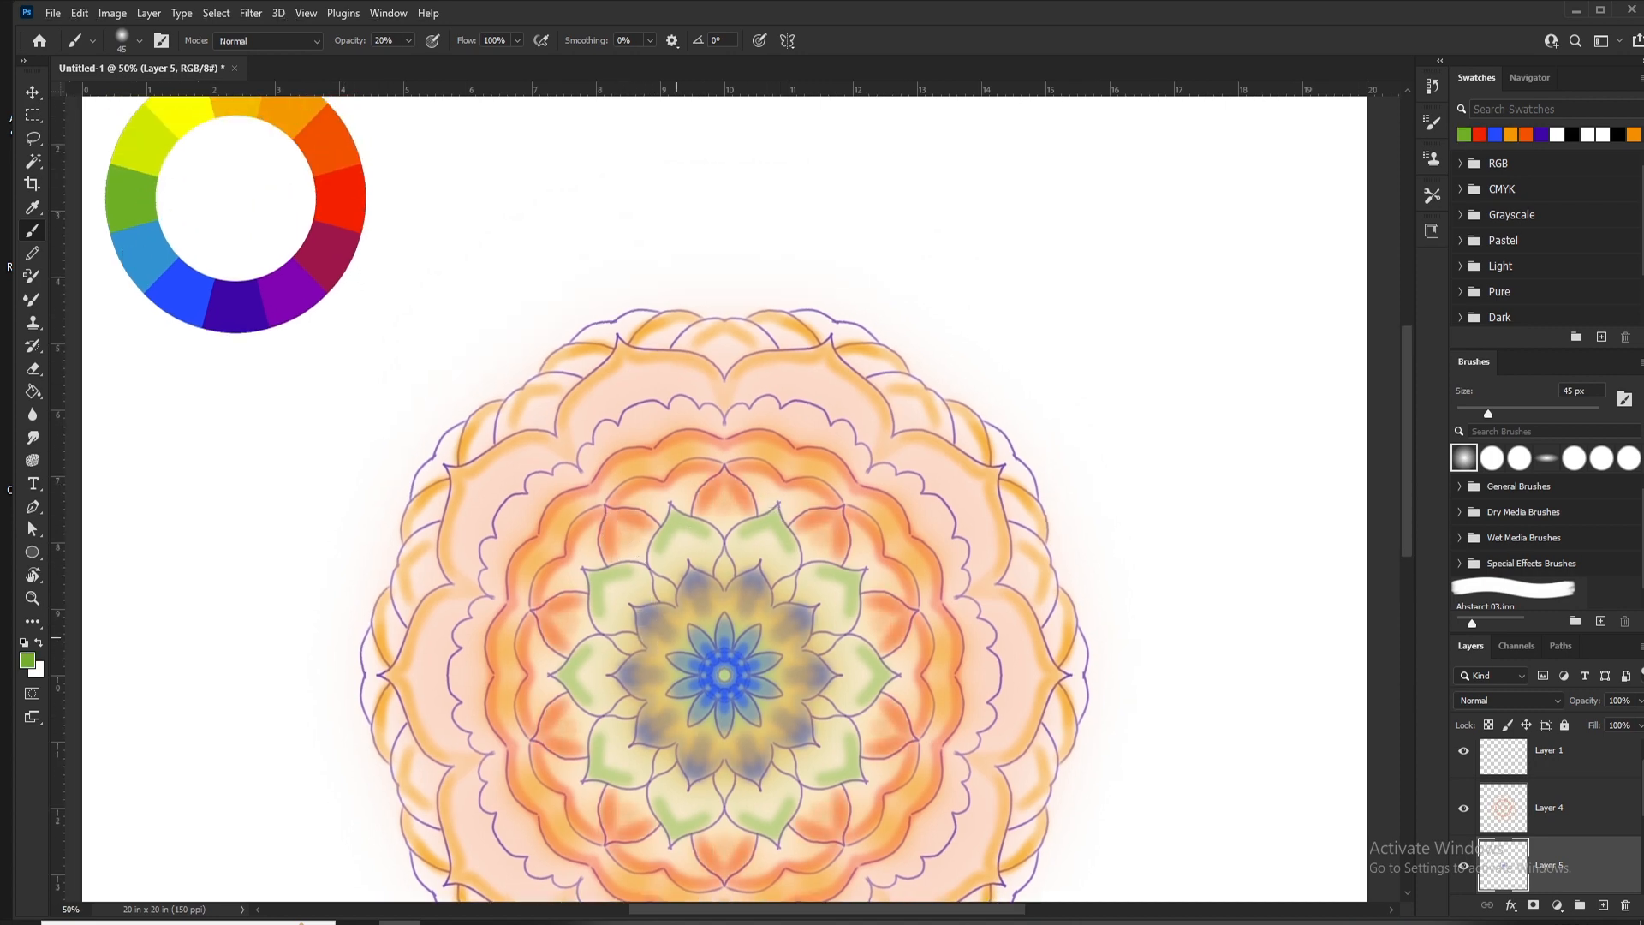
{"action": "left_click_drag", "start_coordinate": [614, 628], "coordinate": [599, 601]}
{"action": "mouse_move", "coordinate": [706, 504]}
{"action": "left_mouse_down"}
{"action": "mouse_move", "coordinate": [717, 548]}
{"action": "mouse_move", "coordinate": [668, 546]}
{"action": "left_mouse_up"}
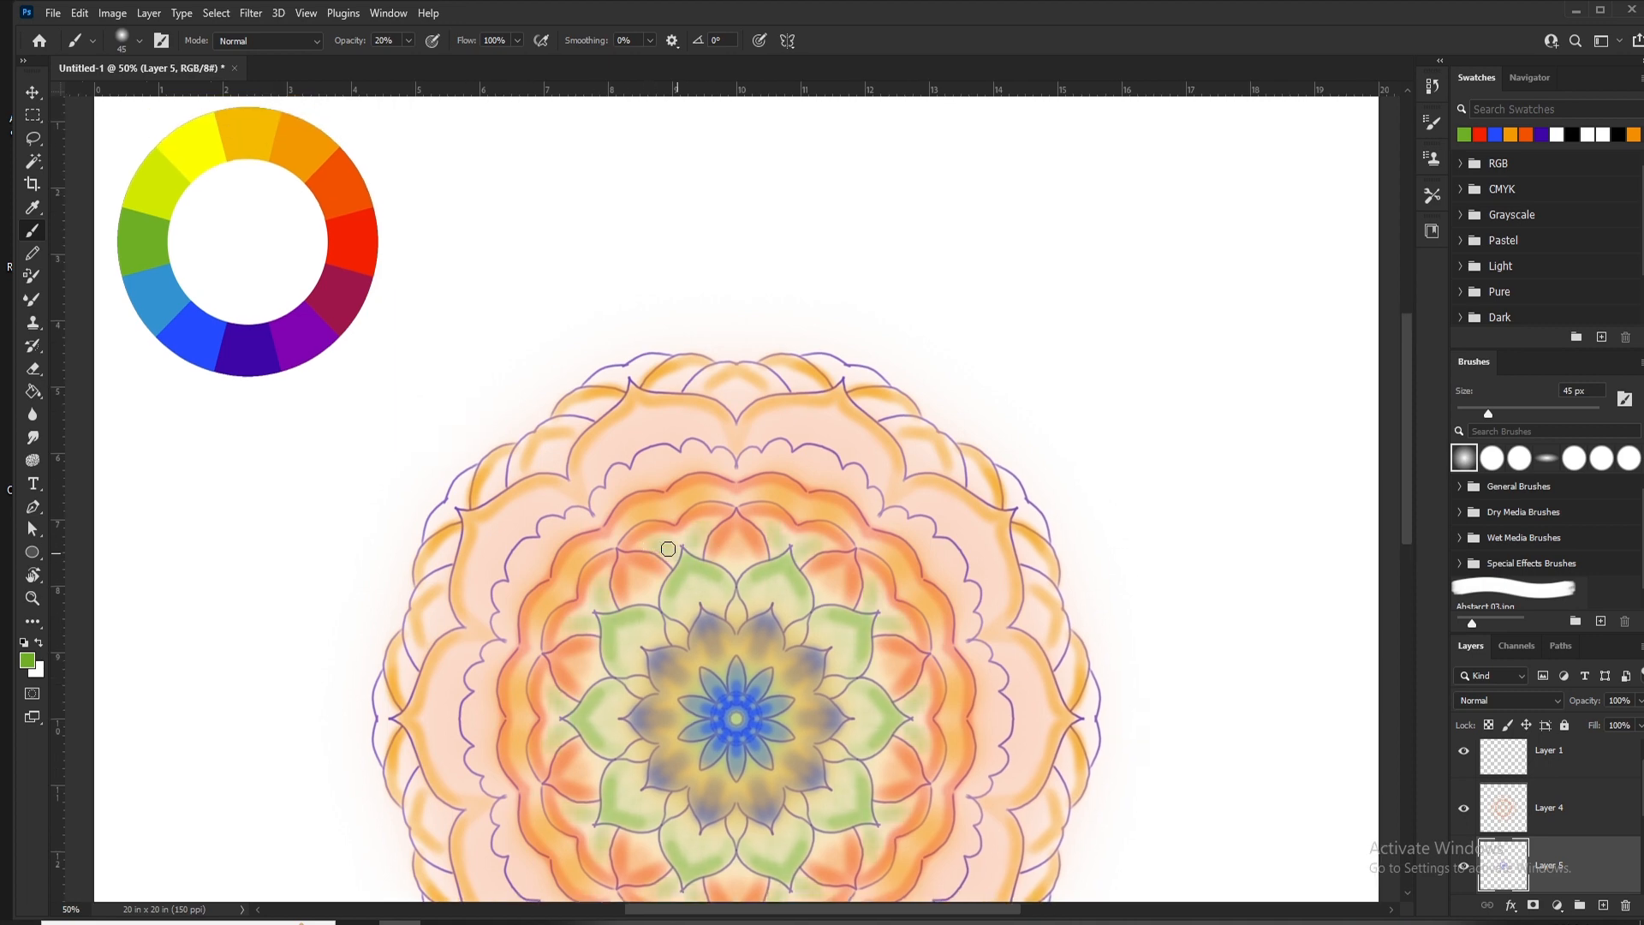
{"action": "left_click_drag", "start_coordinate": [668, 462], "coordinate": [676, 513]}
{"action": "mouse_move", "coordinate": [674, 510]}
{"action": "left_mouse_down"}
{"action": "mouse_move", "coordinate": [619, 537]}
{"action": "mouse_move", "coordinate": [630, 520]}
{"action": "left_mouse_up"}
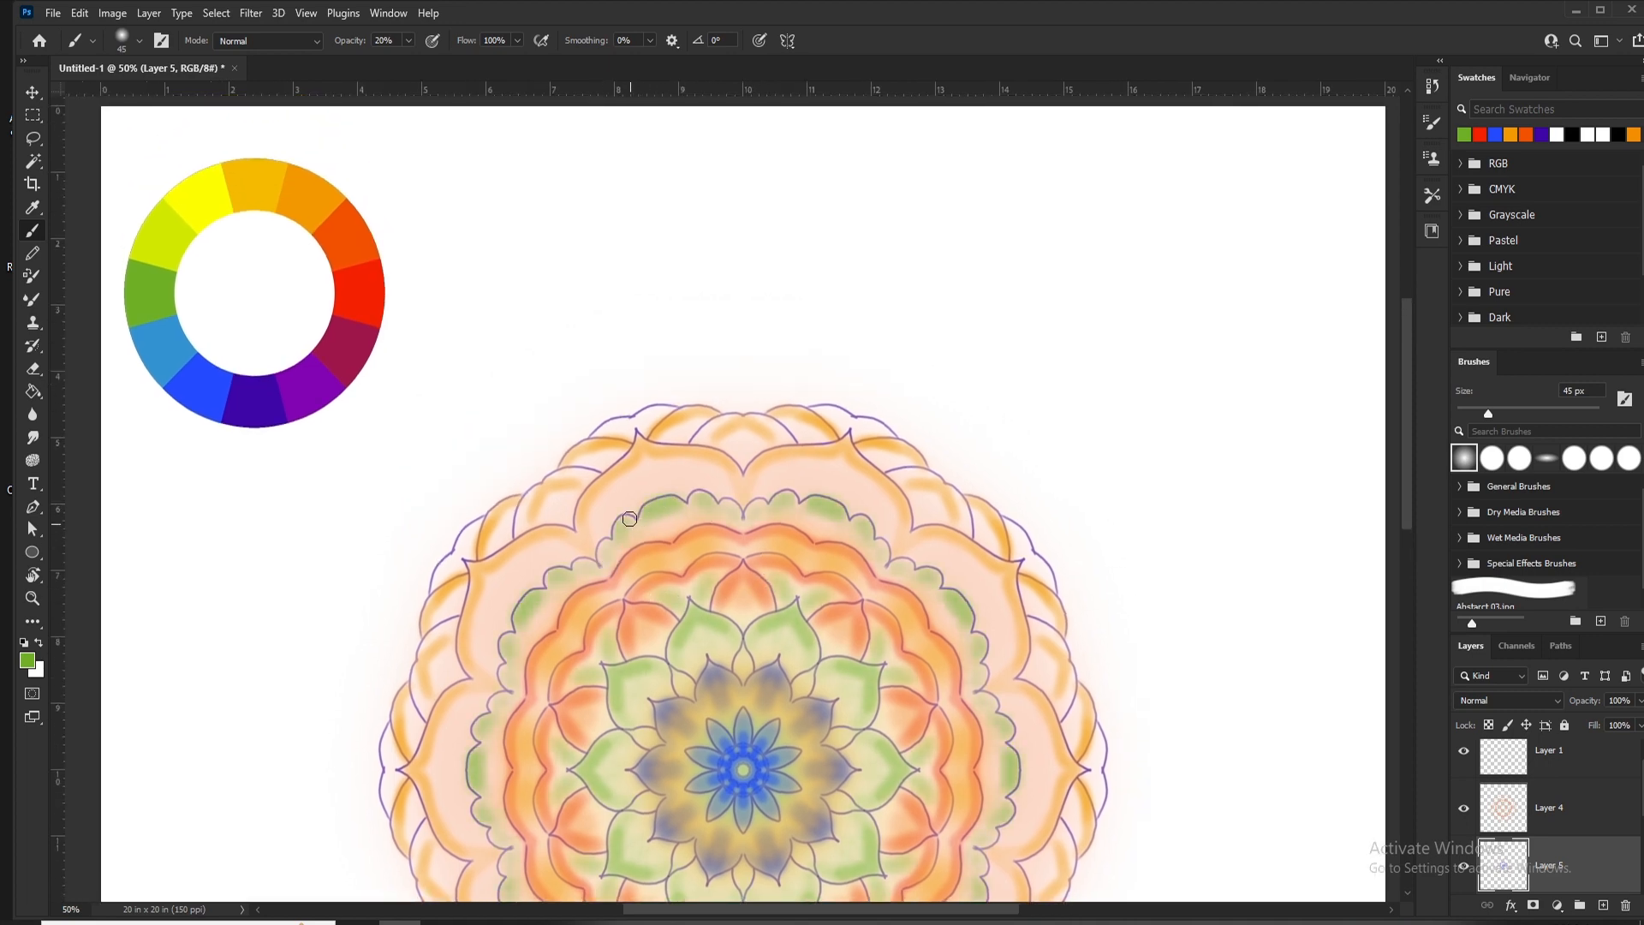
{"action": "mouse_move", "coordinate": [704, 476]}
{"action": "left_mouse_down"}
{"action": "mouse_move", "coordinate": [699, 517]}
{"action": "mouse_move", "coordinate": [650, 454]}
{"action": "left_mouse_up"}
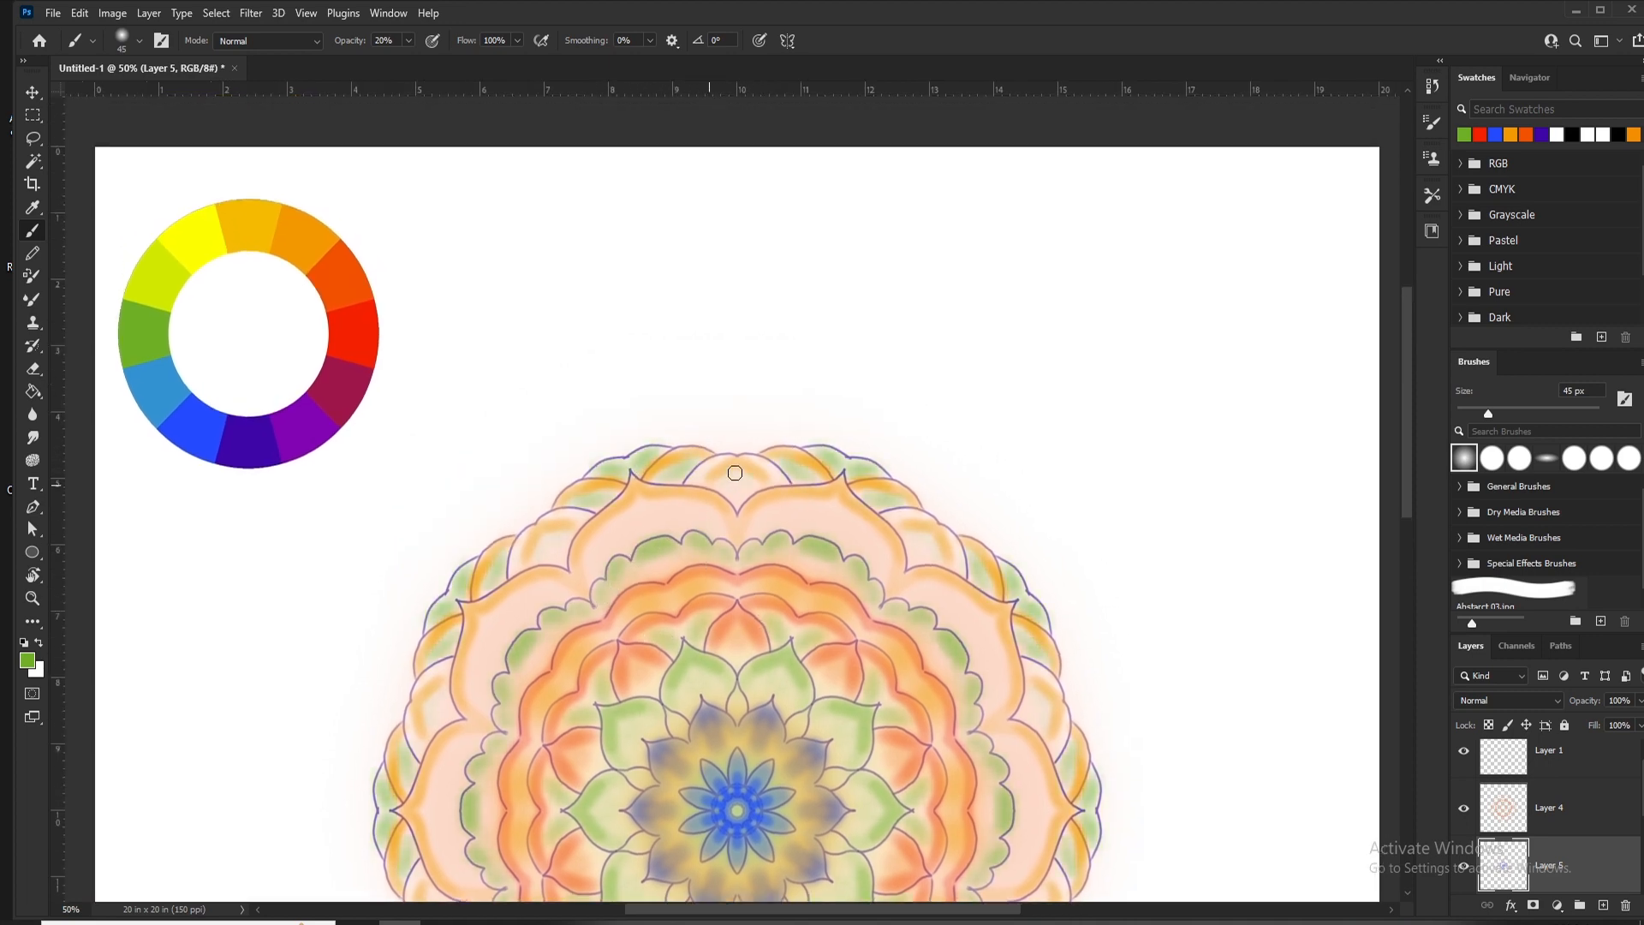
Step: Shade the bodies of the large outer petals and the hearts of the green petals red at 20% opacity
{"action": "left_click", "coordinate": [330, 338], "text": "alt"}
{"action": "left_click_drag", "start_coordinate": [594, 543], "coordinate": [680, 524]}
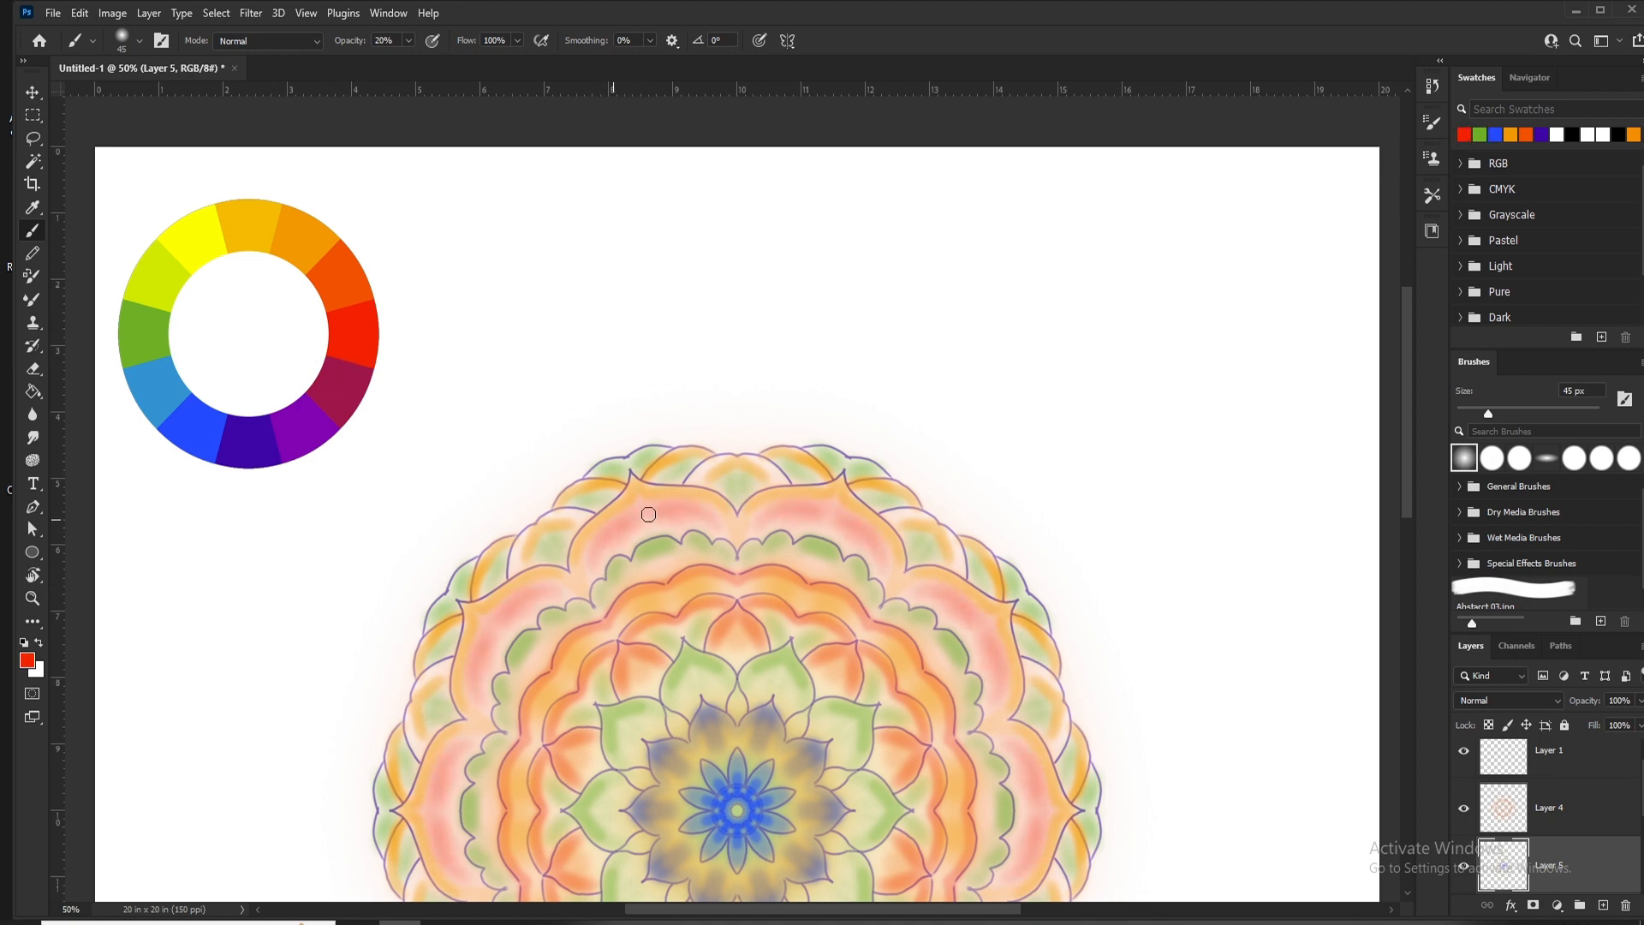
{"action": "scroll", "coordinate": [718, 661], "scroll_direction": "down", "scroll_amount": 3}
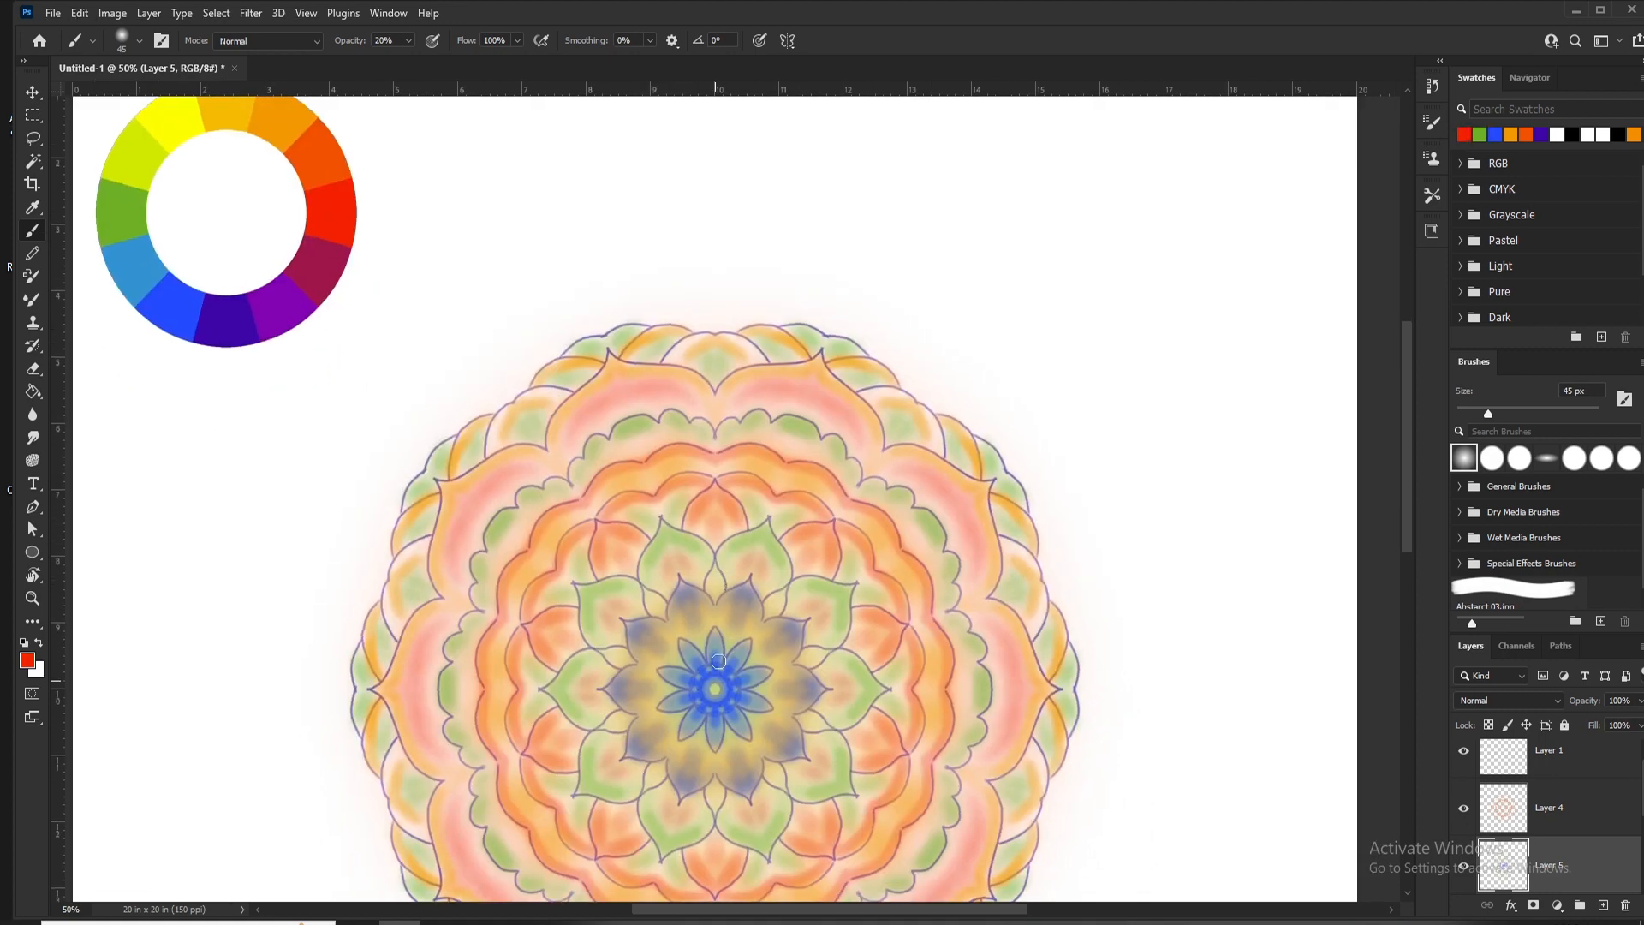
{"action": "scroll", "coordinate": [1041, 518], "scroll_direction": "down", "scroll_amount": 3}
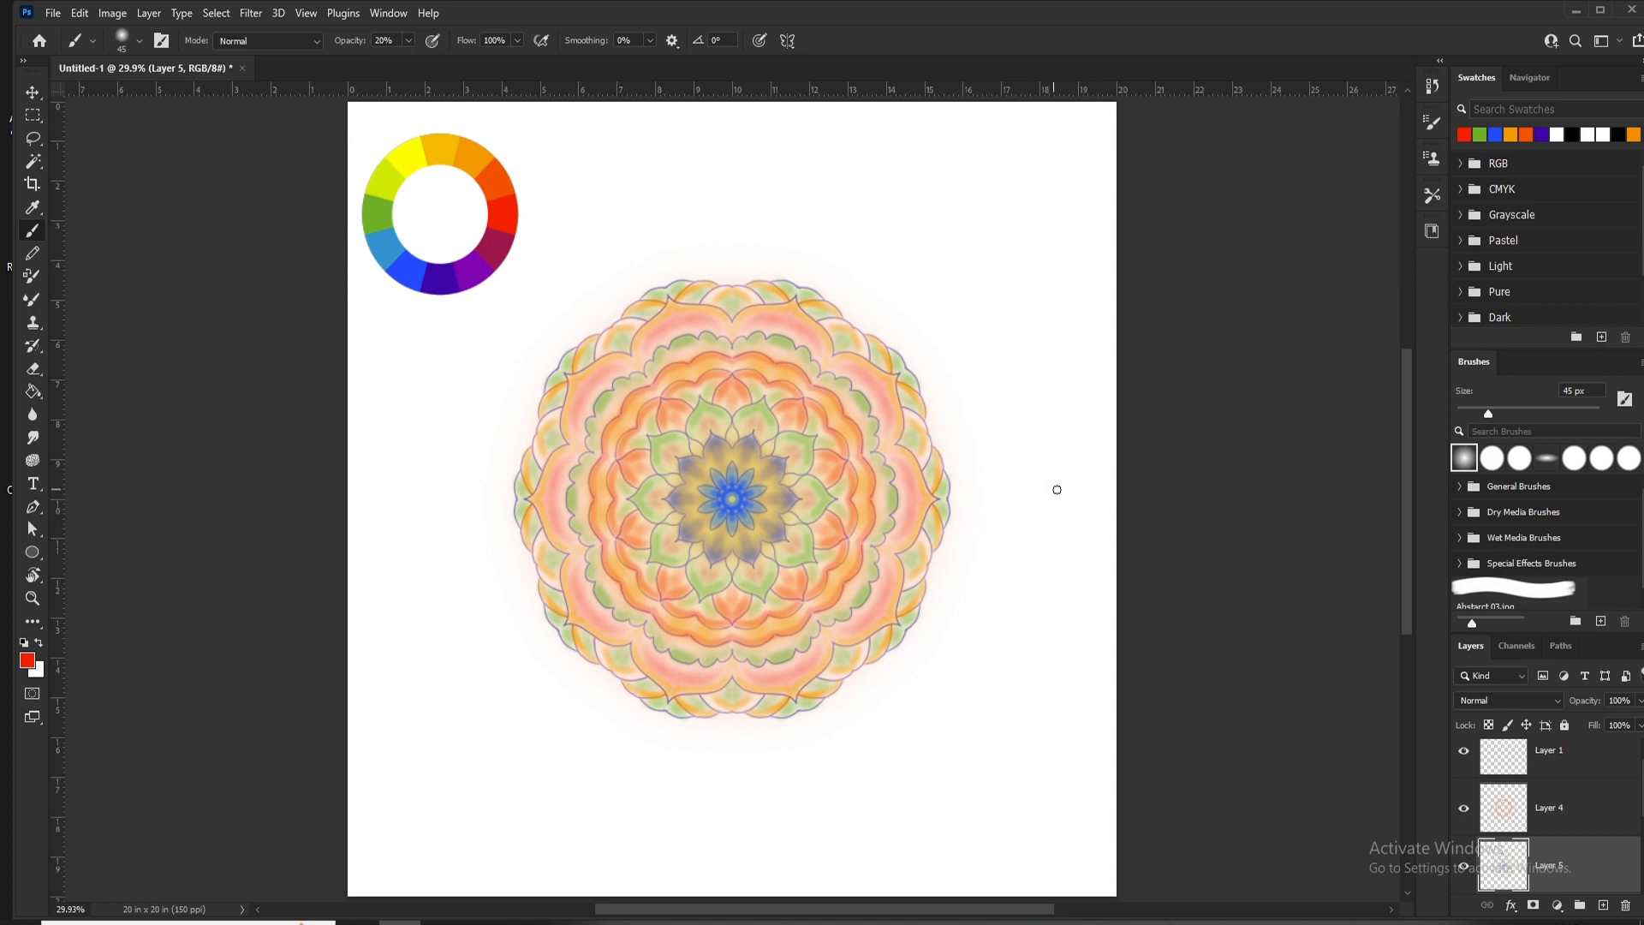
Step: Select the mandala's layers from Layer 3 up to Layer 4 and group them
{"action": "scroll", "coordinate": [1549, 797], "scroll_direction": "up", "scroll_amount": 1}
{"action": "left_click", "coordinate": [1560, 816]}
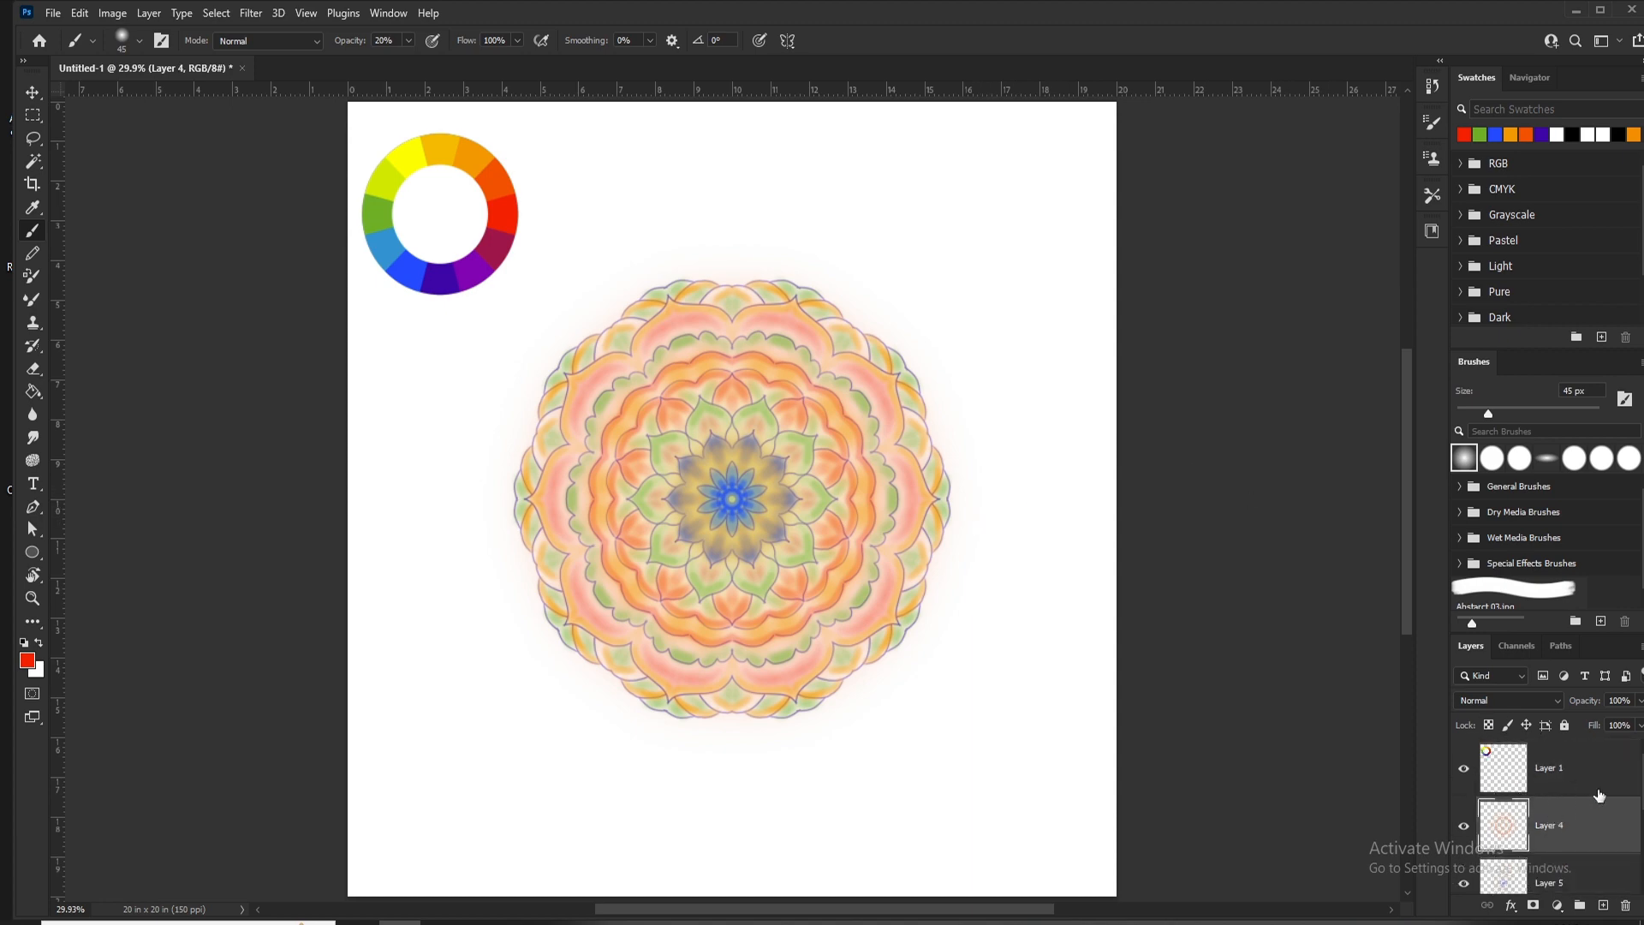
{"action": "right_click", "coordinate": [1557, 822]}
{"action": "left_click", "coordinate": [1404, 798]}
{"action": "scroll", "coordinate": [1613, 815], "scroll_direction": "down", "scroll_amount": 5}
{"action": "left_click", "coordinate": [1584, 813]}
{"action": "scroll", "coordinate": [1576, 818], "scroll_direction": "up", "scroll_amount": 5}
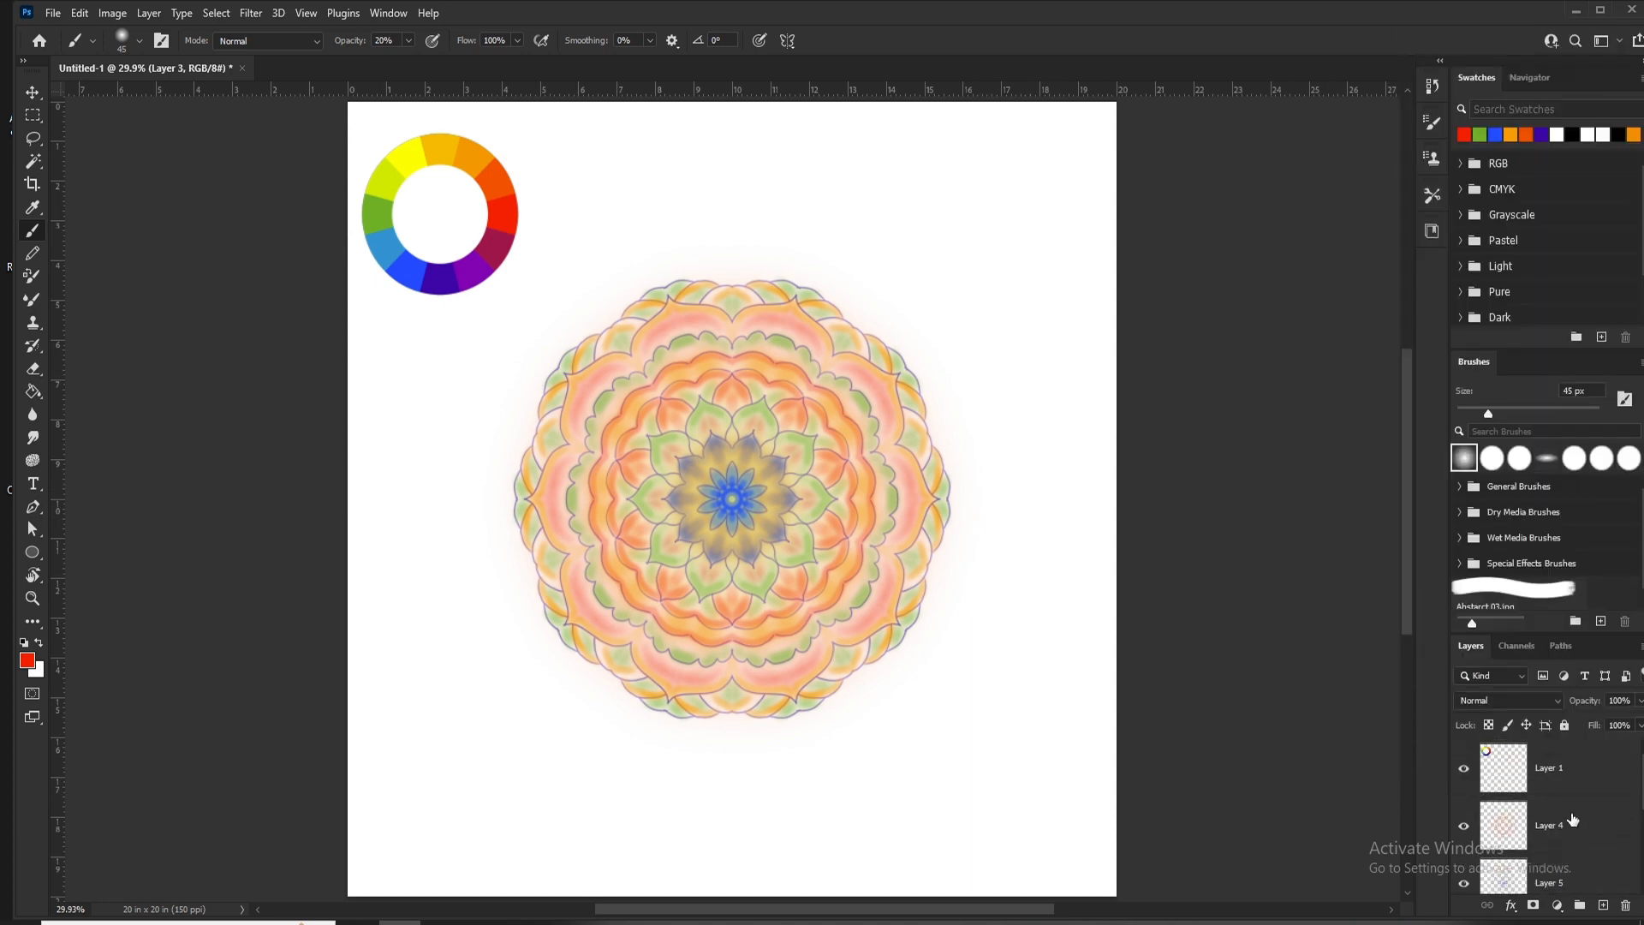
{"action": "left_click", "coordinate": [1564, 827], "text": "shift"}
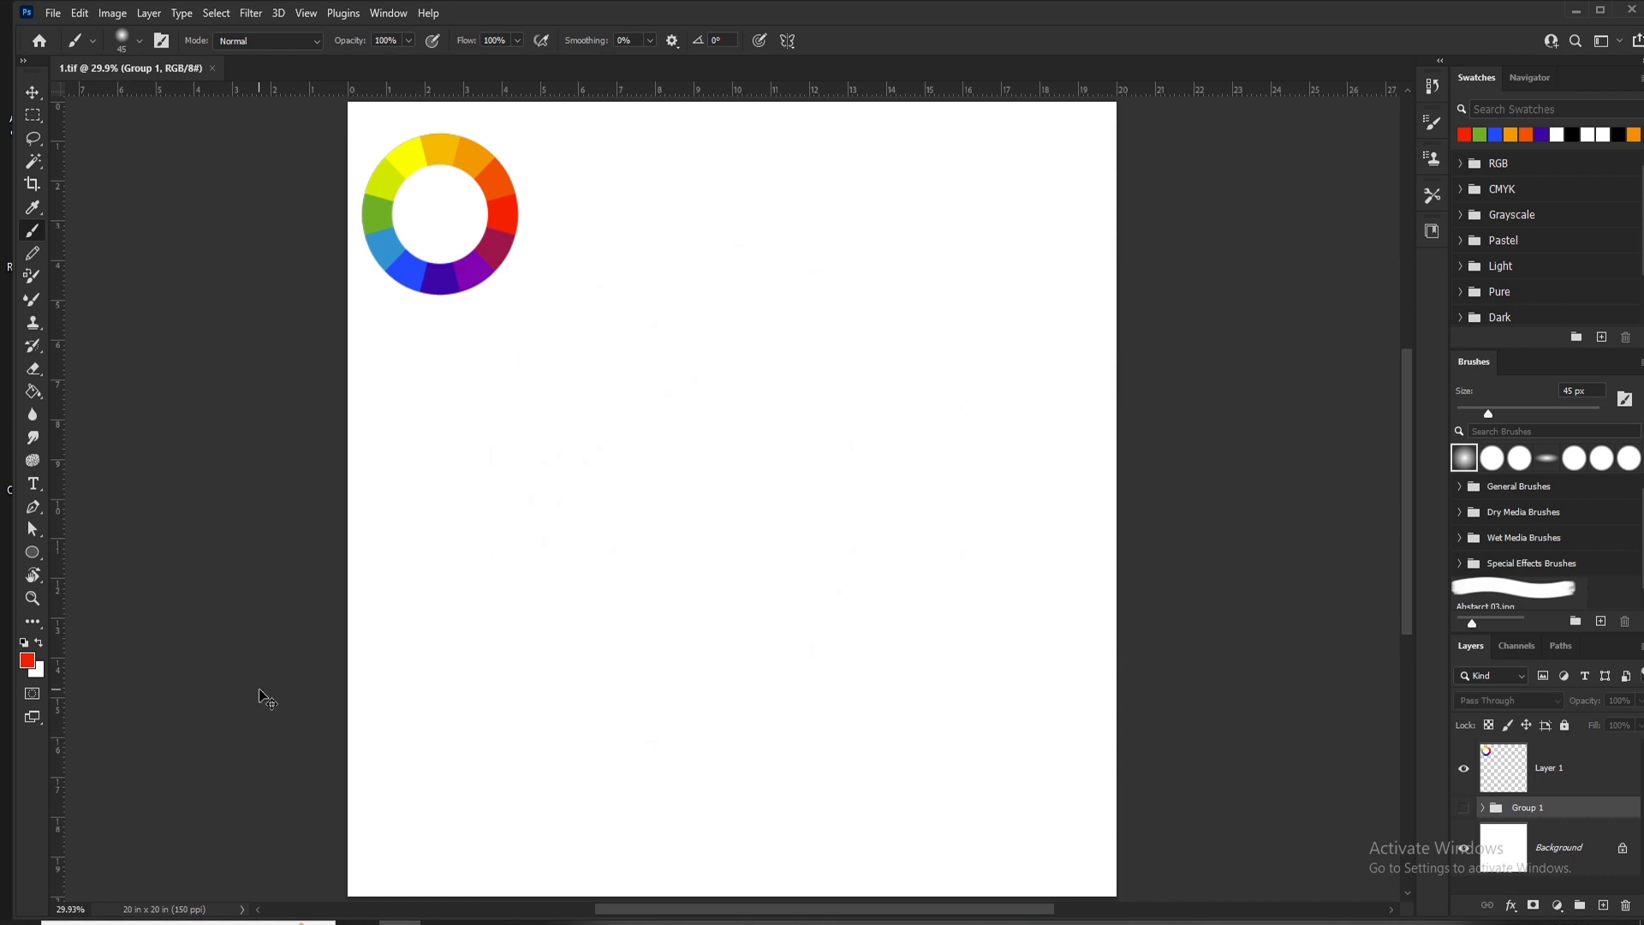
Step: Add a new layer and place a symmetry guide with eight rays at the canvas centre
{"action": "key", "text": "ctrl+shift+n"}
{"action": "key", "text": "Return"}
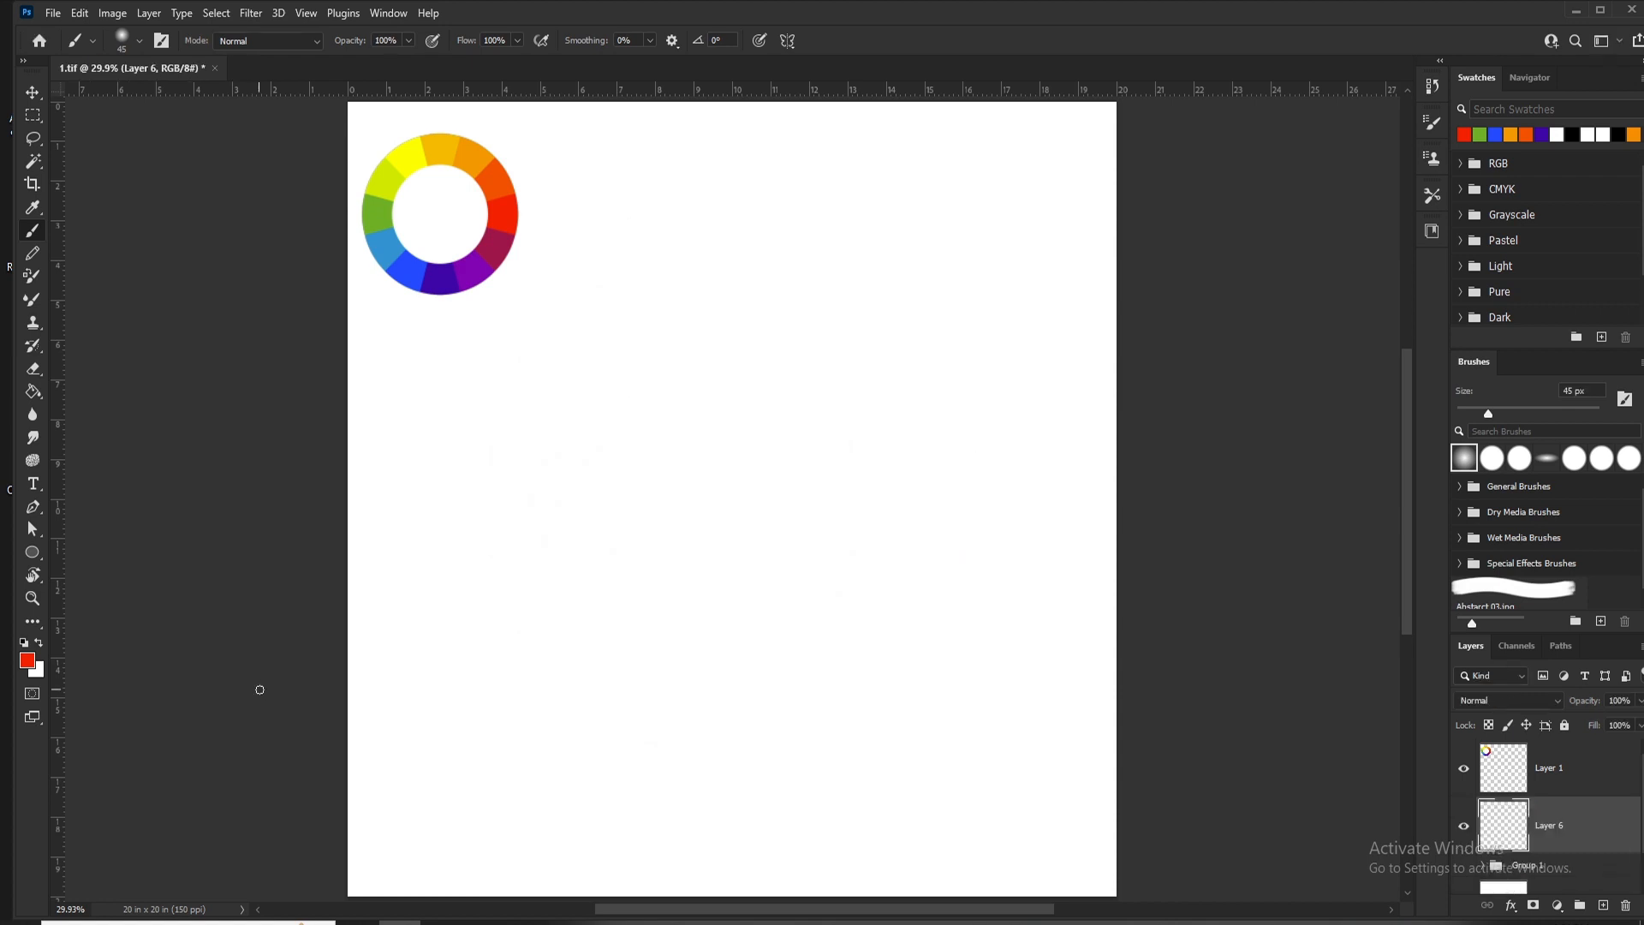
{"action": "left_click", "coordinate": [786, 40]}
{"action": "left_click", "coordinate": [843, 254]}
{"action": "left_click", "coordinate": [914, 286]}
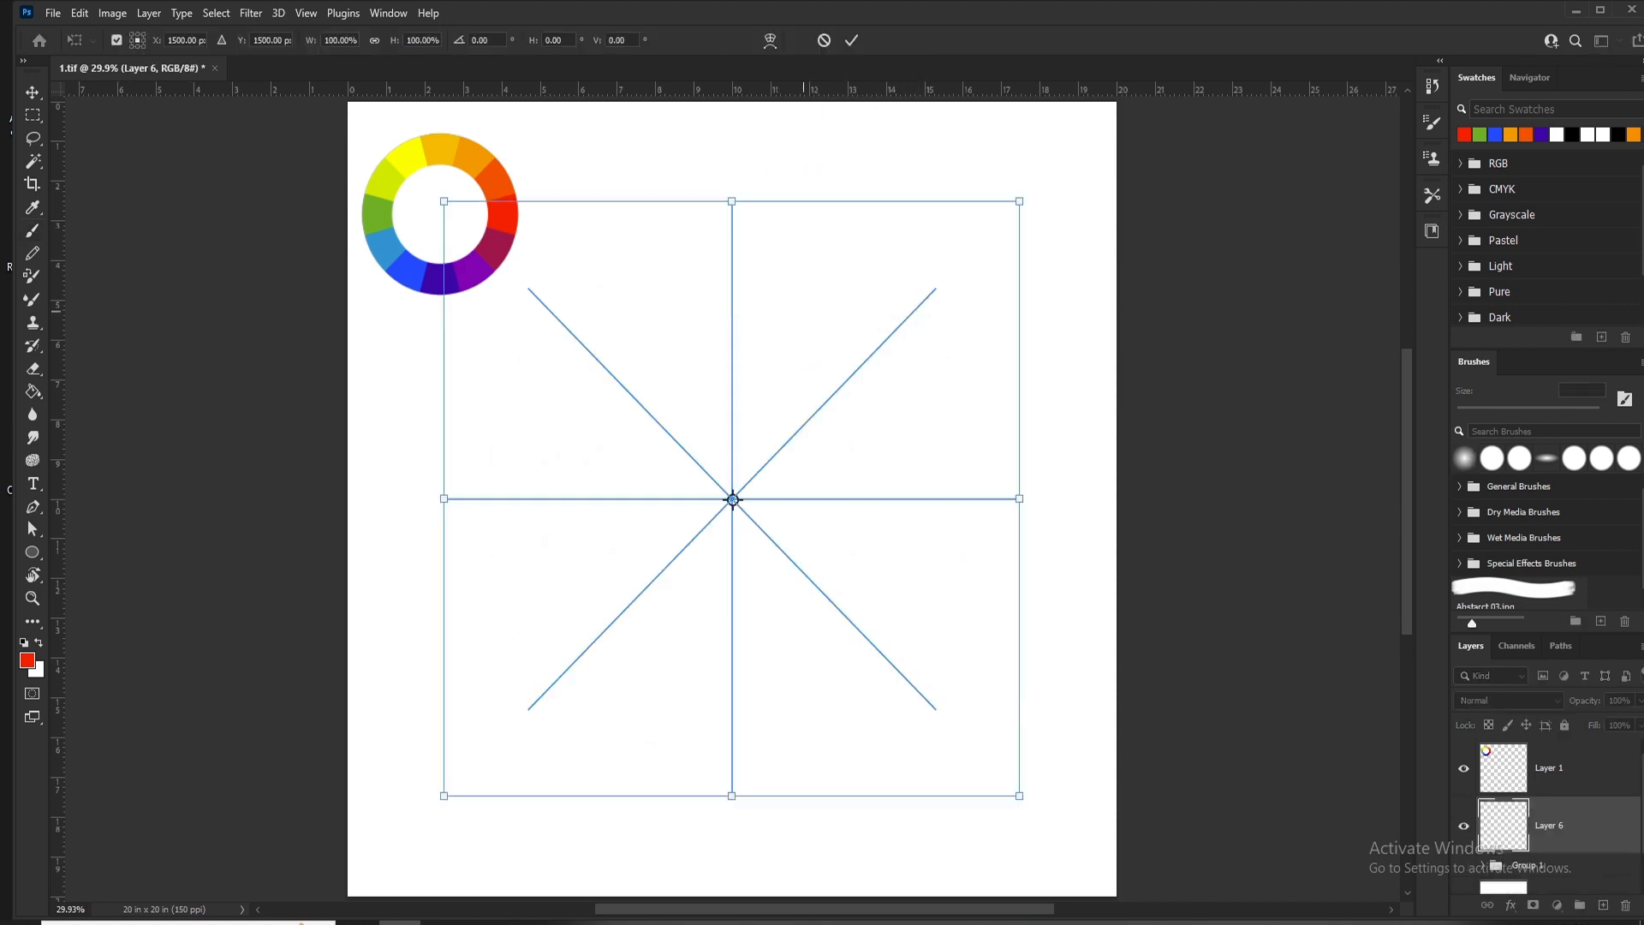
{"action": "key", "text": "ctrl+plus"}
{"action": "key", "text": "Return"}
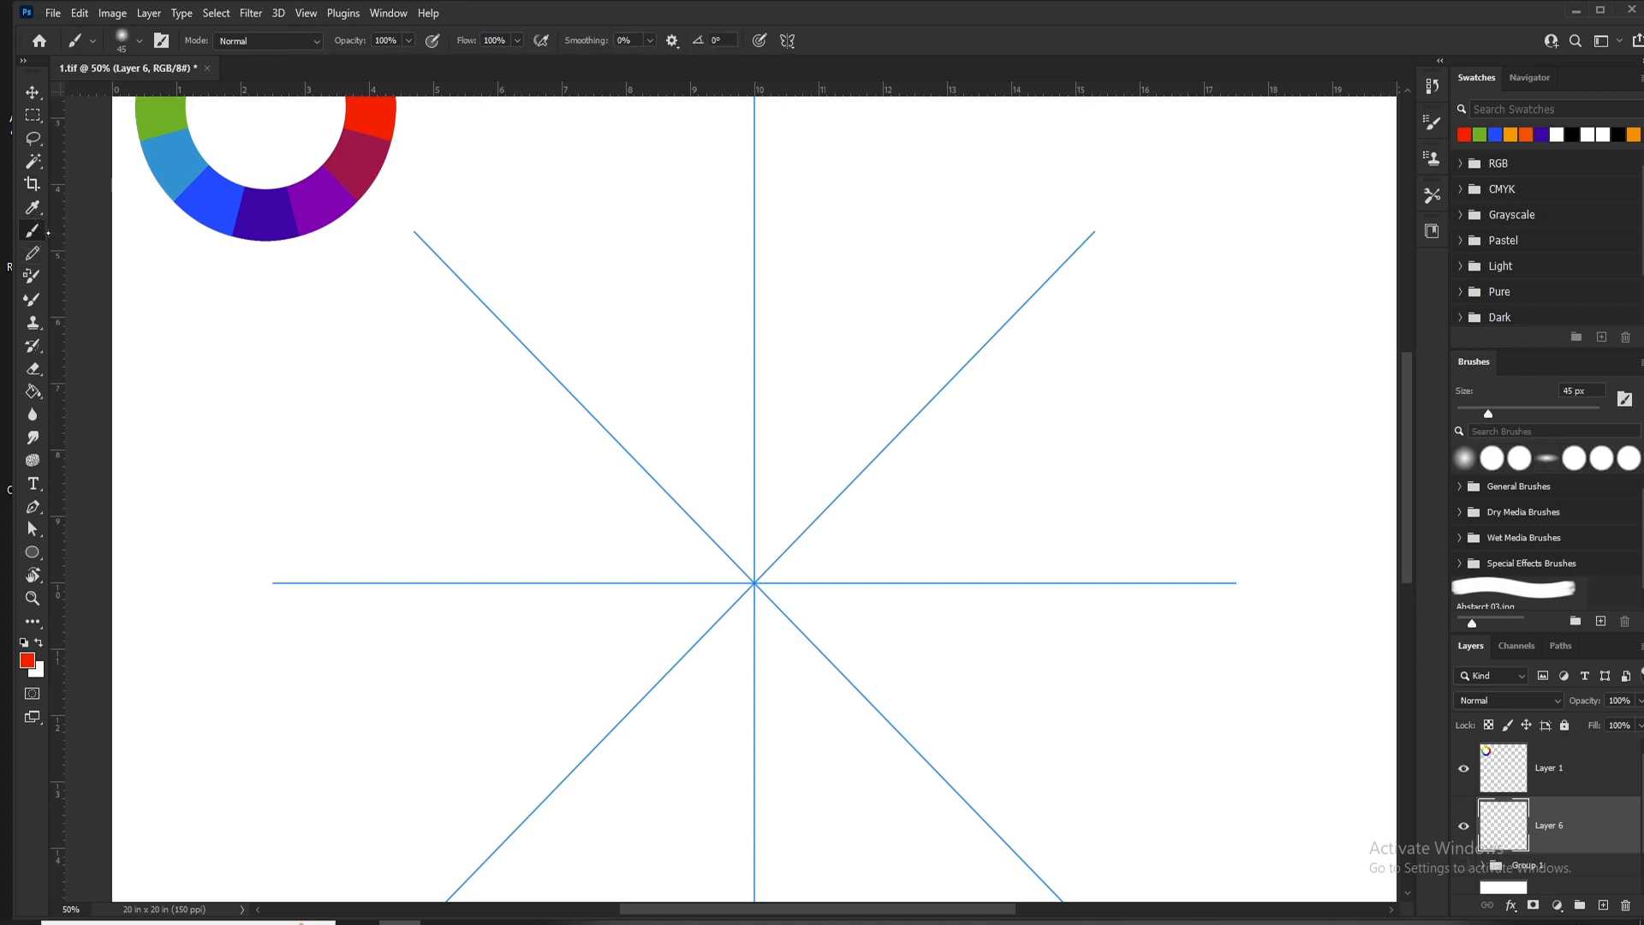
Step: Set the Brush to Hard Round Pressure Size at 9 px and undo the test dab
{"action": "key", "text": "j"}
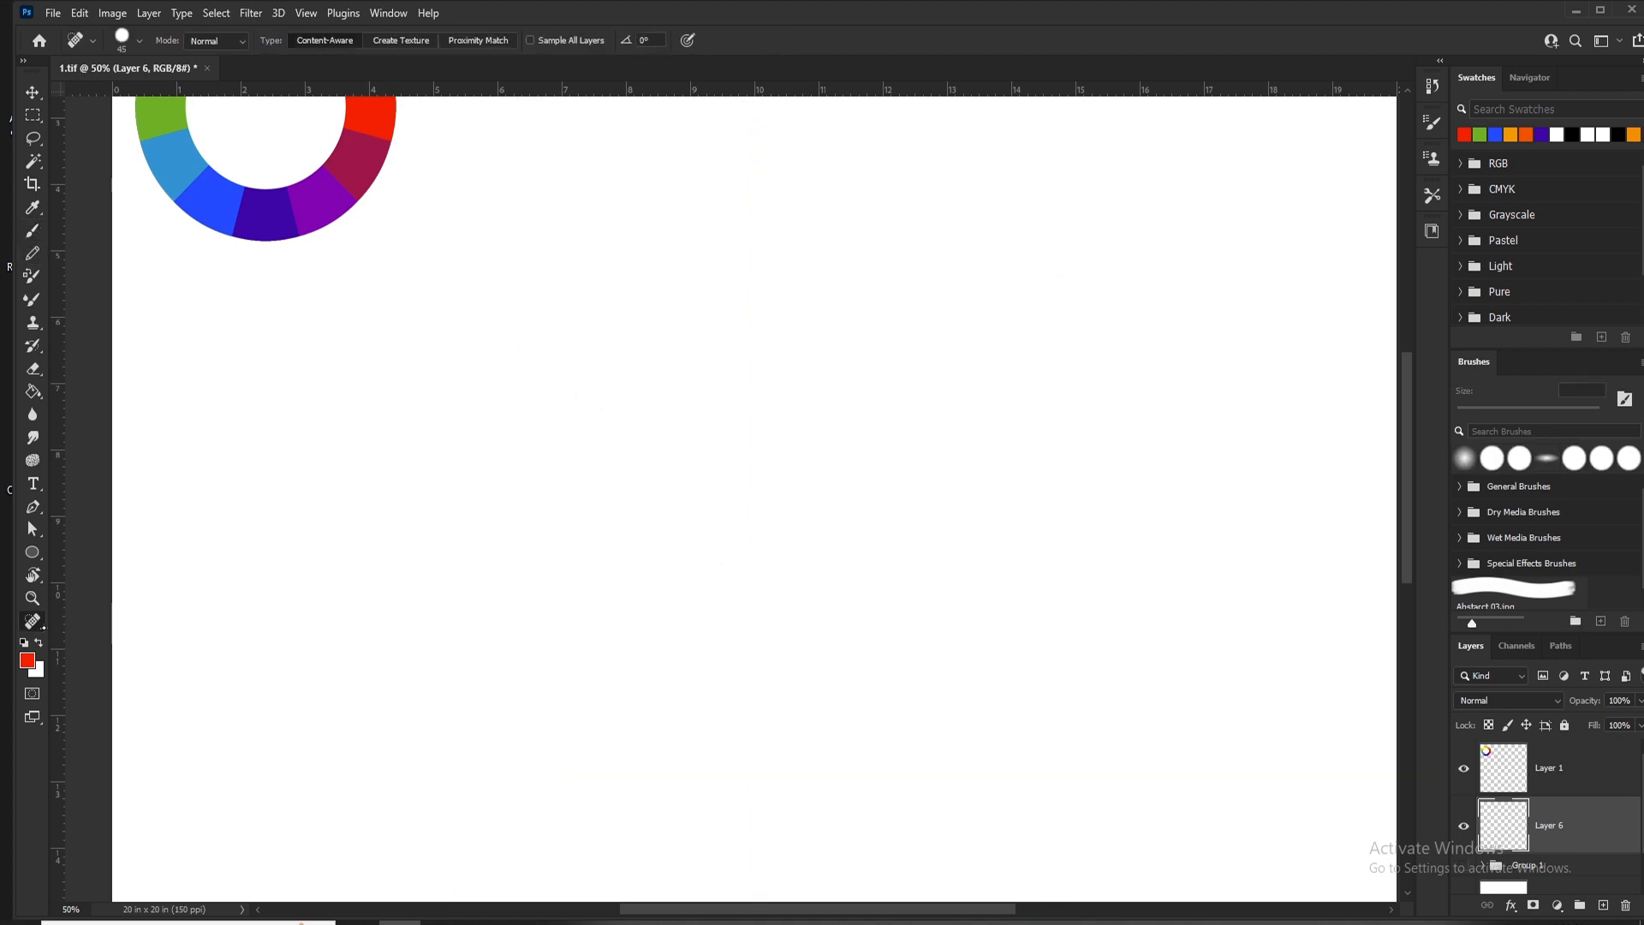
{"action": "left_click", "coordinate": [33, 231]}
{"action": "right_click", "coordinate": [789, 484]}
{"action": "left_click", "coordinate": [861, 685]}
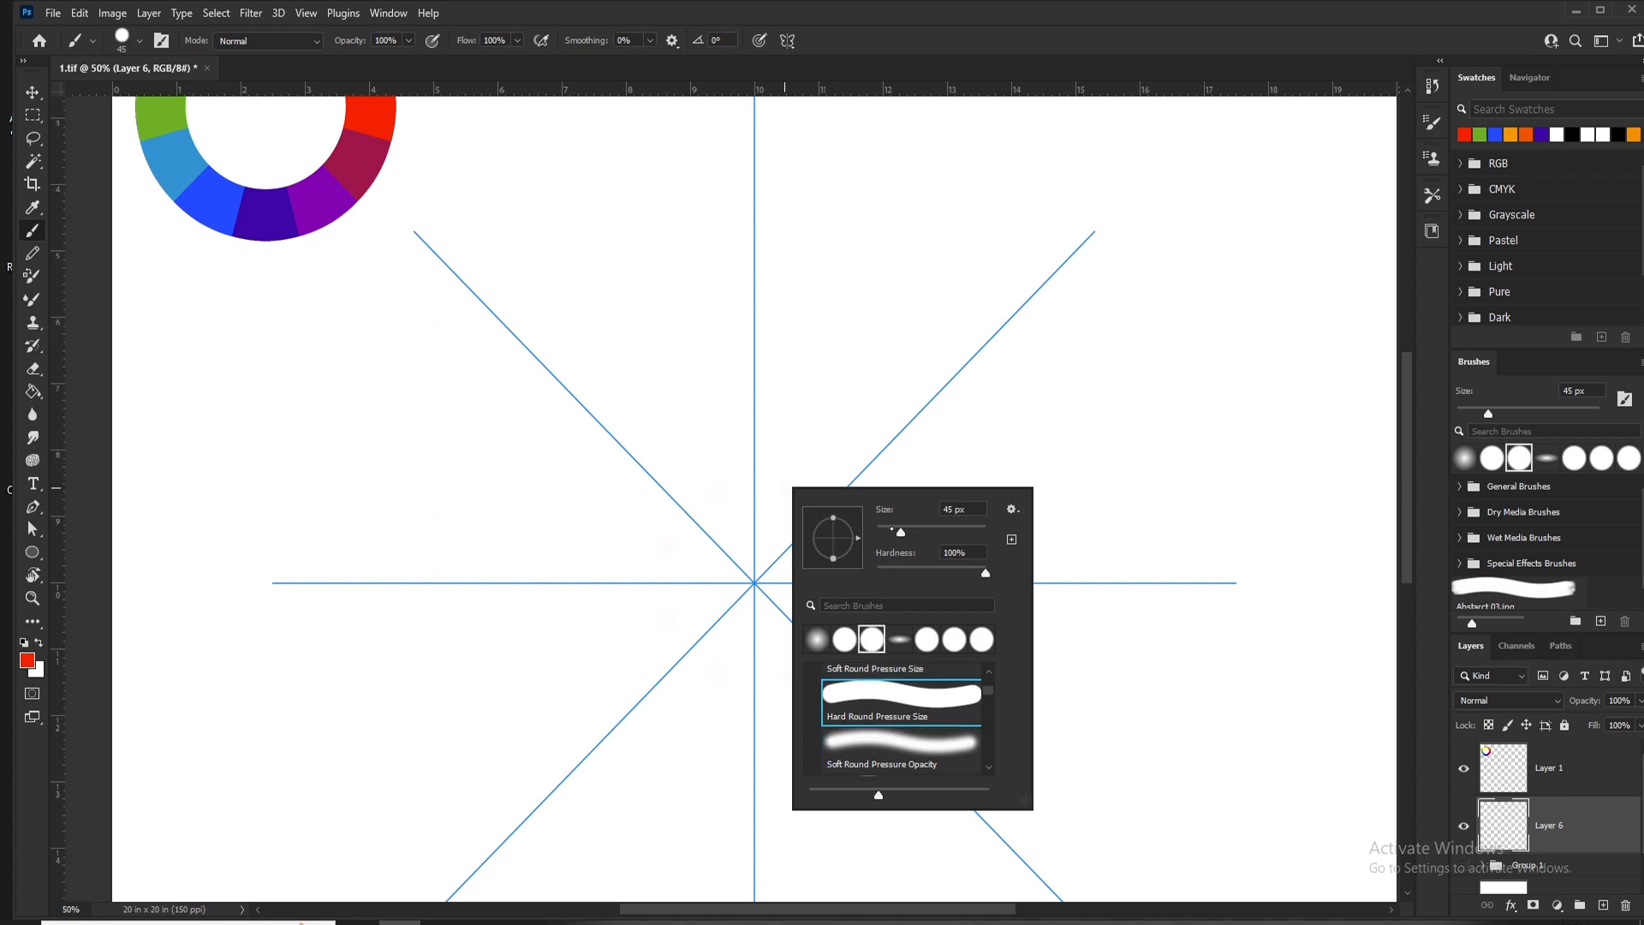
{"action": "left_click", "coordinate": [719, 495]}
{"action": "key", "text": "ctrl+z"}
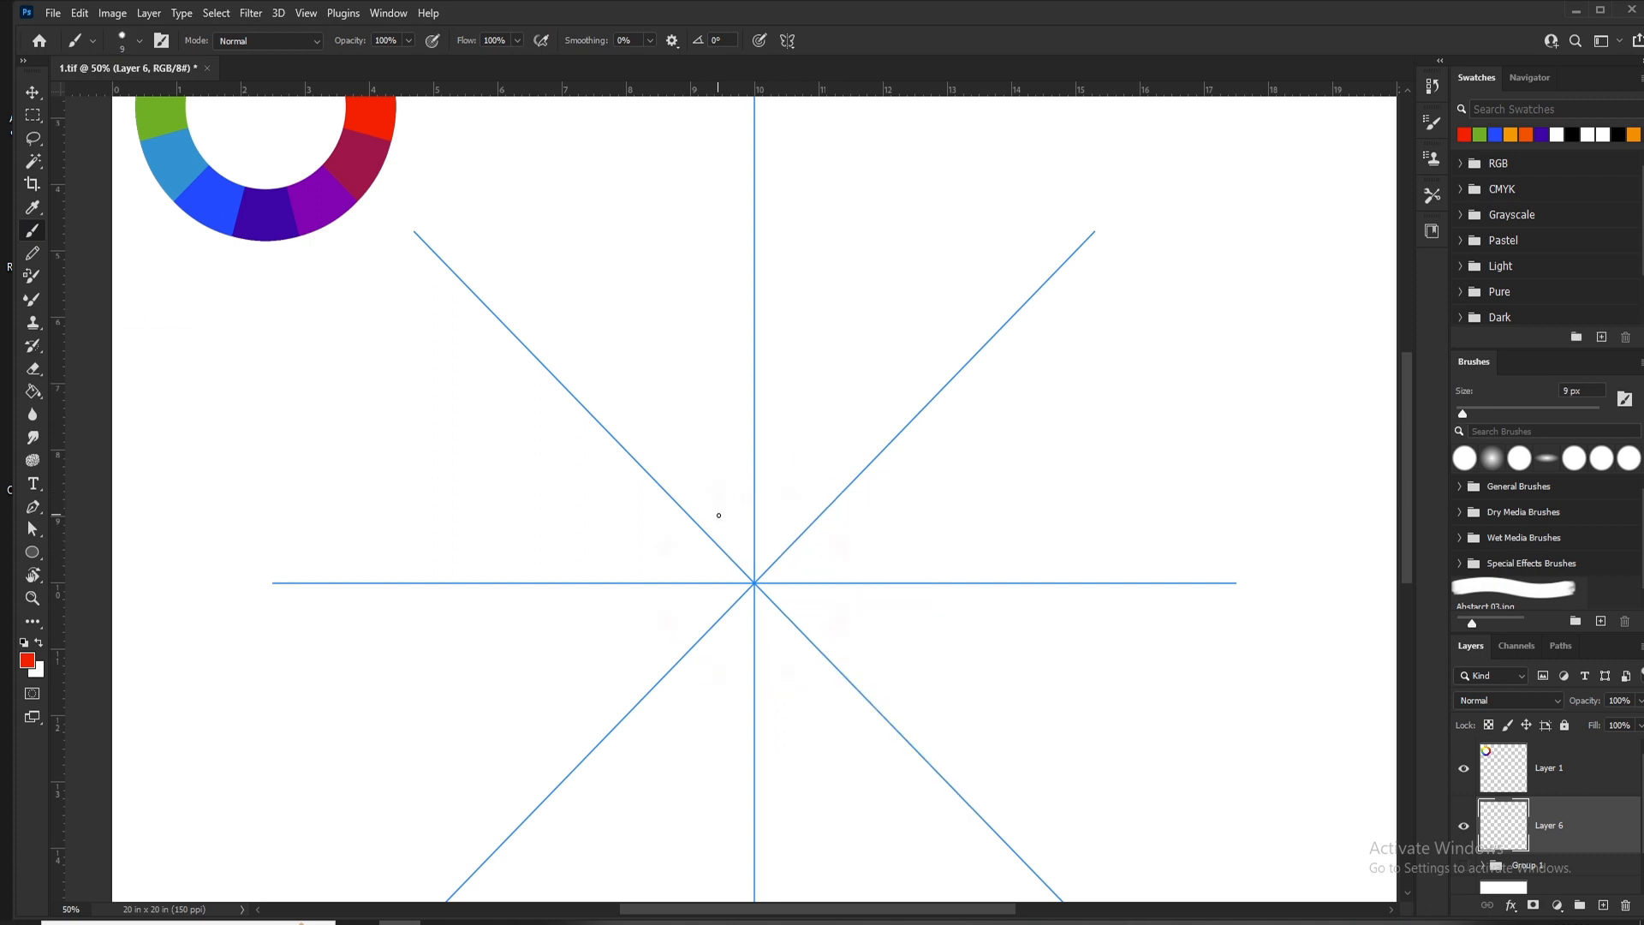
Step: Draw a red centre flower enclosed by rings and a beaded scalloped border, with the brush set to 4 px
{"action": "mouse_move", "coordinate": [734, 564]}
{"action": "left_mouse_down"}
{"action": "mouse_move", "coordinate": [699, 546]}
{"action": "mouse_move", "coordinate": [685, 504]}
{"action": "mouse_move", "coordinate": [760, 501]}
{"action": "mouse_move", "coordinate": [791, 470]}
{"action": "mouse_move", "coordinate": [781, 502]}
{"action": "mouse_move", "coordinate": [755, 487]}
{"action": "mouse_move", "coordinate": [783, 417]}
{"action": "mouse_move", "coordinate": [814, 419]}
{"action": "mouse_move", "coordinate": [873, 499]}
{"action": "left_mouse_up"}
{"action": "key", "text": "ctrl+plus"}
{"action": "key", "text": "ctrl+plus"}
{"action": "key", "text": "ctrl+z"}
{"action": "key", "text": "ctrl+plus"}
{"action": "key", "text": "ctrl+z"}
{"action": "mouse_move", "coordinate": [824, 418]}
{"action": "left_mouse_down"}
{"action": "mouse_move", "coordinate": [845, 446]}
{"action": "mouse_move", "coordinate": [860, 395]}
{"action": "mouse_move", "coordinate": [911, 429]}
{"action": "mouse_move", "coordinate": [849, 402]}
{"action": "left_mouse_up"}
{"action": "right_click", "coordinate": [905, 423]}
{"action": "left_click_drag", "start_coordinate": [864, 414], "coordinate": [867, 412]}
{"action": "left_click_drag", "start_coordinate": [878, 436], "coordinate": [872, 463]}
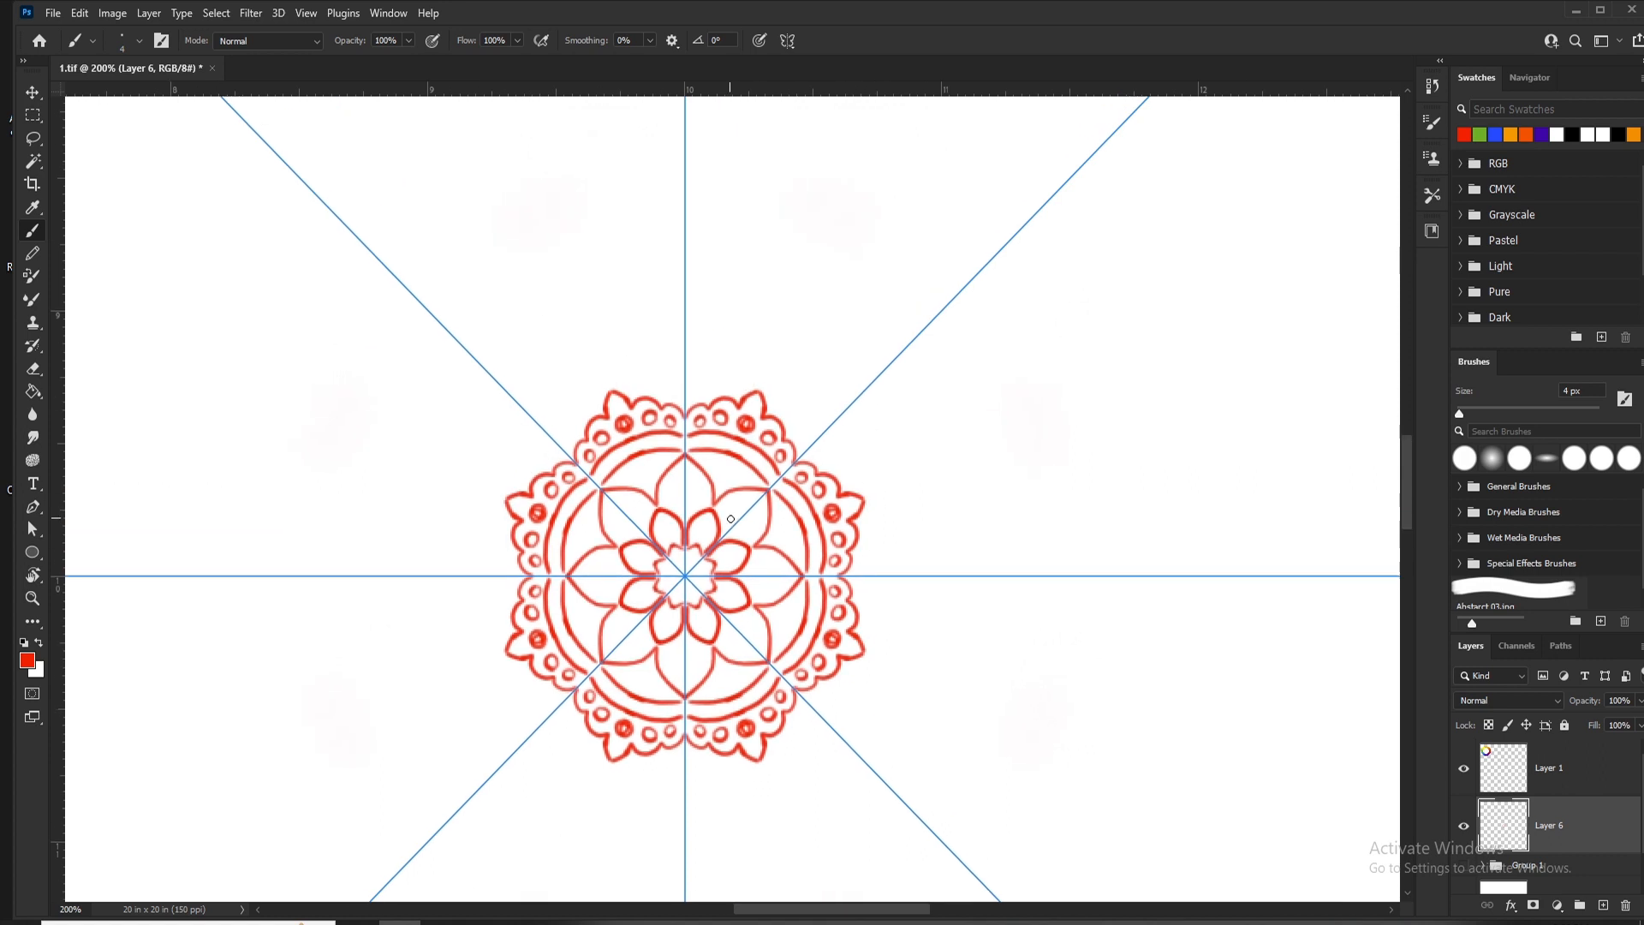
Step: Detail the centre flower and surround the beaded border with eight large pointed petals filled with flowing lines
{"action": "mouse_move", "coordinate": [731, 519]}
{"action": "left_mouse_down"}
{"action": "mouse_move", "coordinate": [742, 484]}
{"action": "mouse_move", "coordinate": [727, 470]}
{"action": "mouse_move", "coordinate": [746, 476]}
{"action": "left_mouse_up"}
{"action": "key", "text": "ctrl+z"}
{"action": "left_click_drag", "start_coordinate": [711, 459], "coordinate": [747, 476]}
{"action": "mouse_move", "coordinate": [817, 354]}
{"action": "left_mouse_down"}
{"action": "mouse_move", "coordinate": [728, 458]}
{"action": "mouse_move", "coordinate": [678, 476]}
{"action": "mouse_move", "coordinate": [781, 467]}
{"action": "mouse_move", "coordinate": [805, 497]}
{"action": "left_mouse_up"}
{"action": "mouse_move", "coordinate": [682, 512]}
{"action": "left_mouse_down"}
{"action": "mouse_move", "coordinate": [770, 484]}
{"action": "mouse_move", "coordinate": [707, 514]}
{"action": "mouse_move", "coordinate": [731, 541]}
{"action": "mouse_move", "coordinate": [709, 523]}
{"action": "left_mouse_up"}
{"action": "left_click_drag", "start_coordinate": [600, 646], "coordinate": [606, 624]}
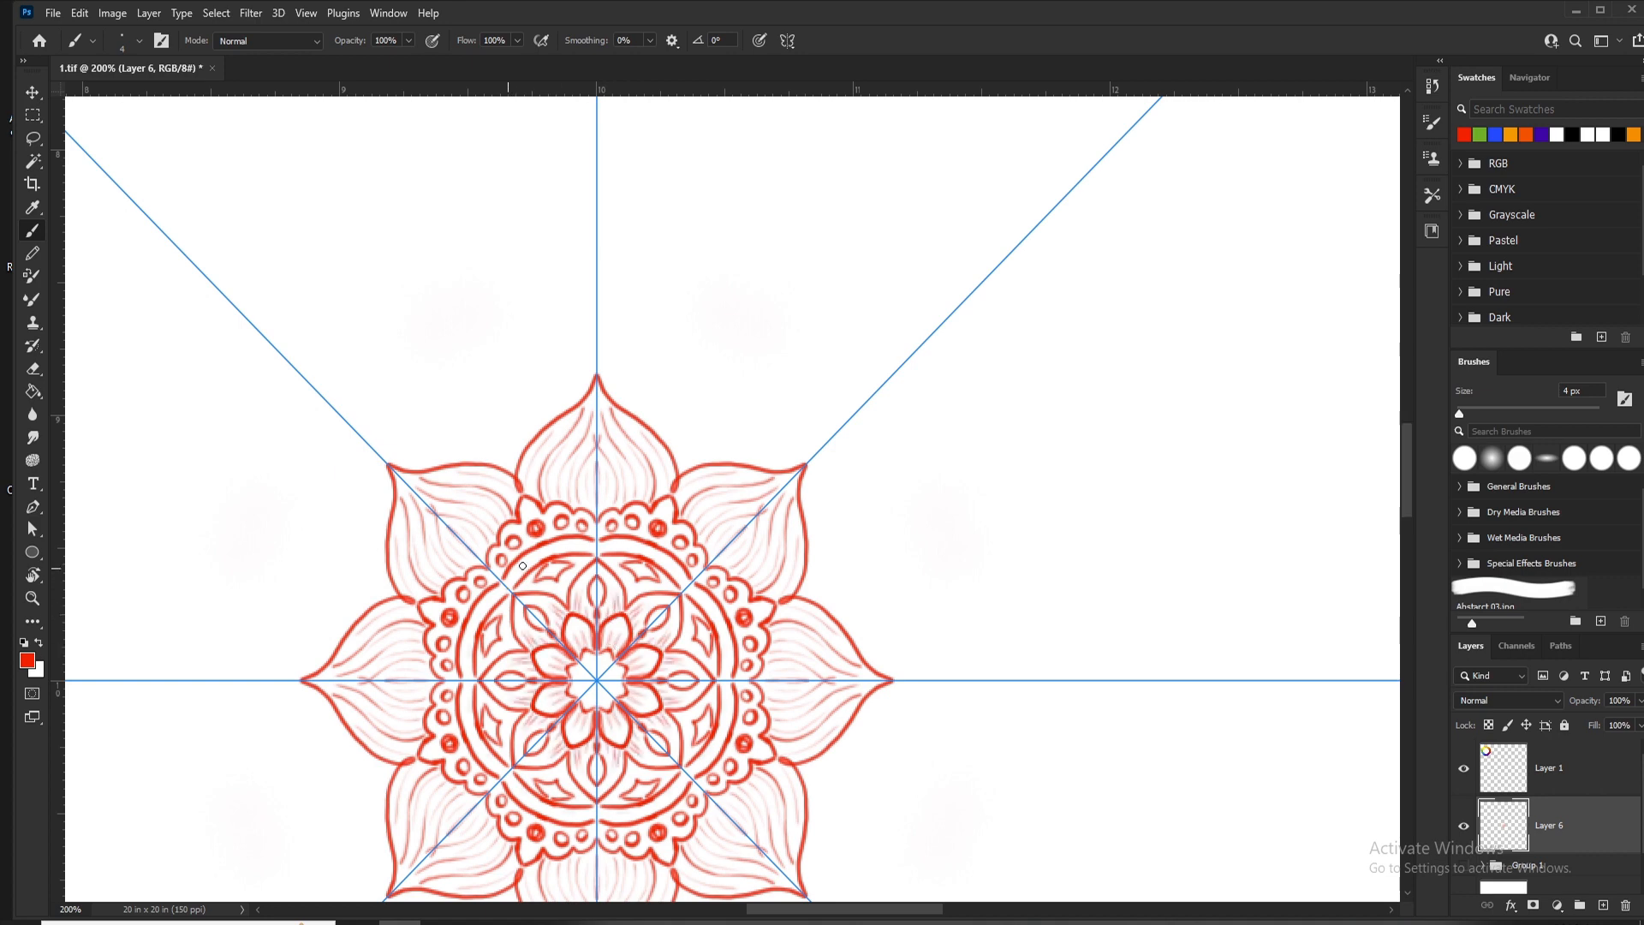
Step: Draw a ring of larger pointed petals behind the first eight, filled with flowing lines, and fill the petals between them with wavy bands
{"action": "left_click_drag", "start_coordinate": [522, 566], "coordinate": [551, 546]}
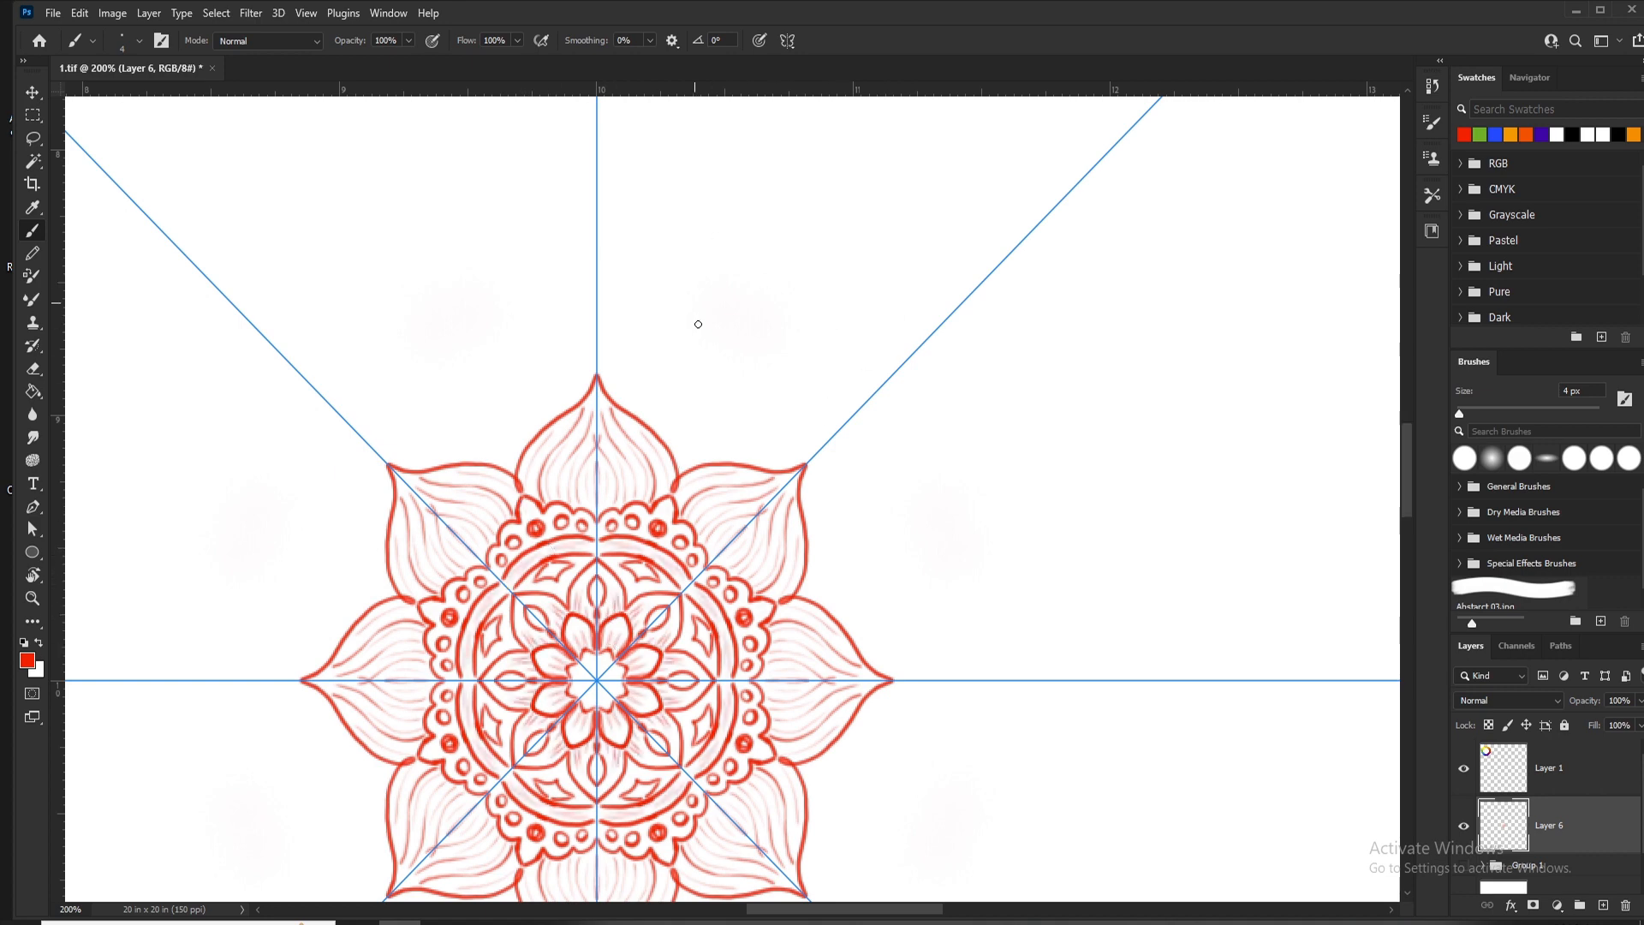
{"action": "mouse_move", "coordinate": [634, 417]}
{"action": "left_mouse_down"}
{"action": "mouse_move", "coordinate": [638, 391]}
{"action": "mouse_move", "coordinate": [728, 330]}
{"action": "mouse_move", "coordinate": [752, 292]}
{"action": "left_mouse_up"}
{"action": "left_click_drag", "start_coordinate": [769, 360], "coordinate": [910, 351]}
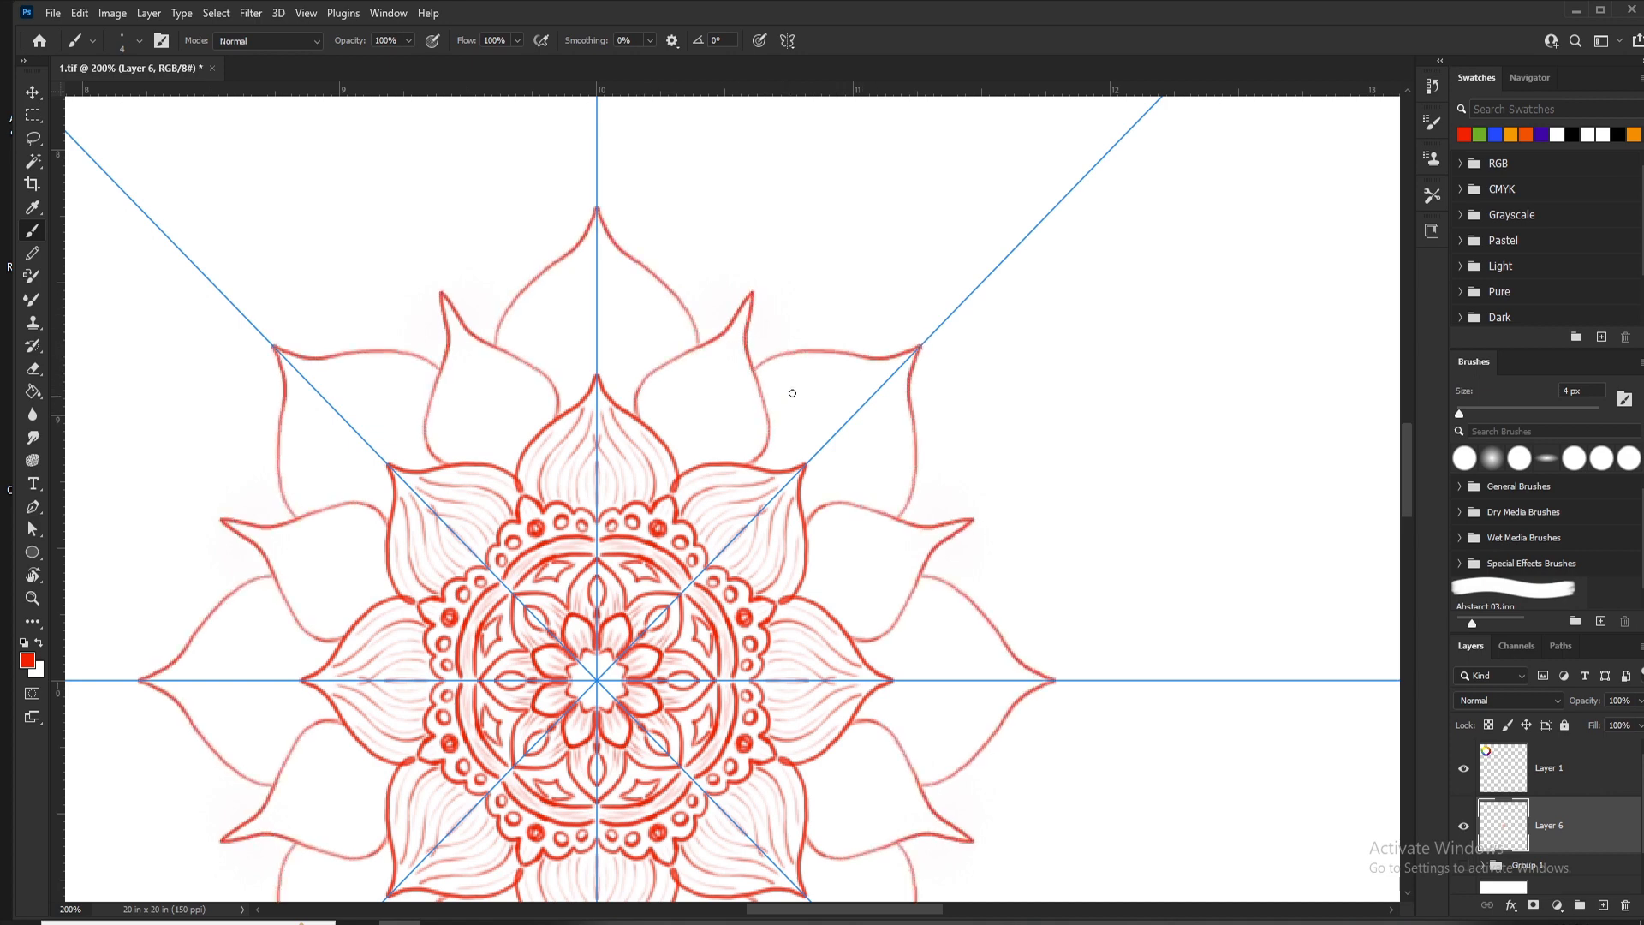
{"action": "left_click_drag", "start_coordinate": [762, 388], "coordinate": [911, 355]}
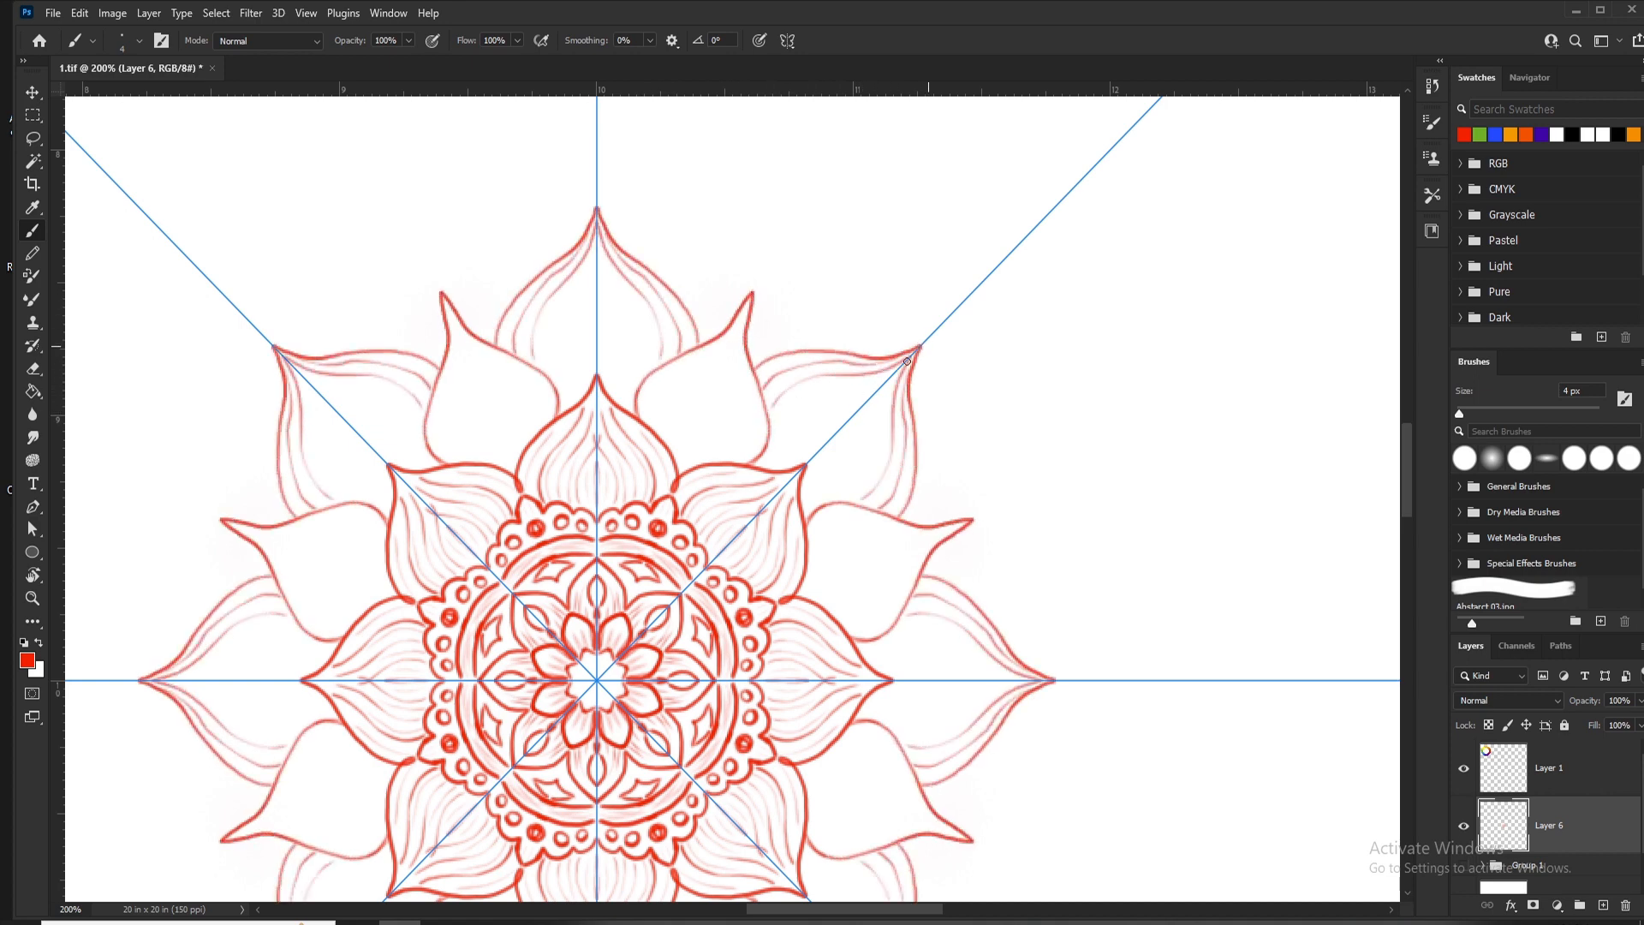
{"action": "left_click_drag", "start_coordinate": [772, 424], "coordinate": [893, 374]}
{"action": "left_click_drag", "start_coordinate": [774, 442], "coordinate": [866, 401]}
{"action": "left_click_drag", "start_coordinate": [781, 466], "coordinate": [842, 426]}
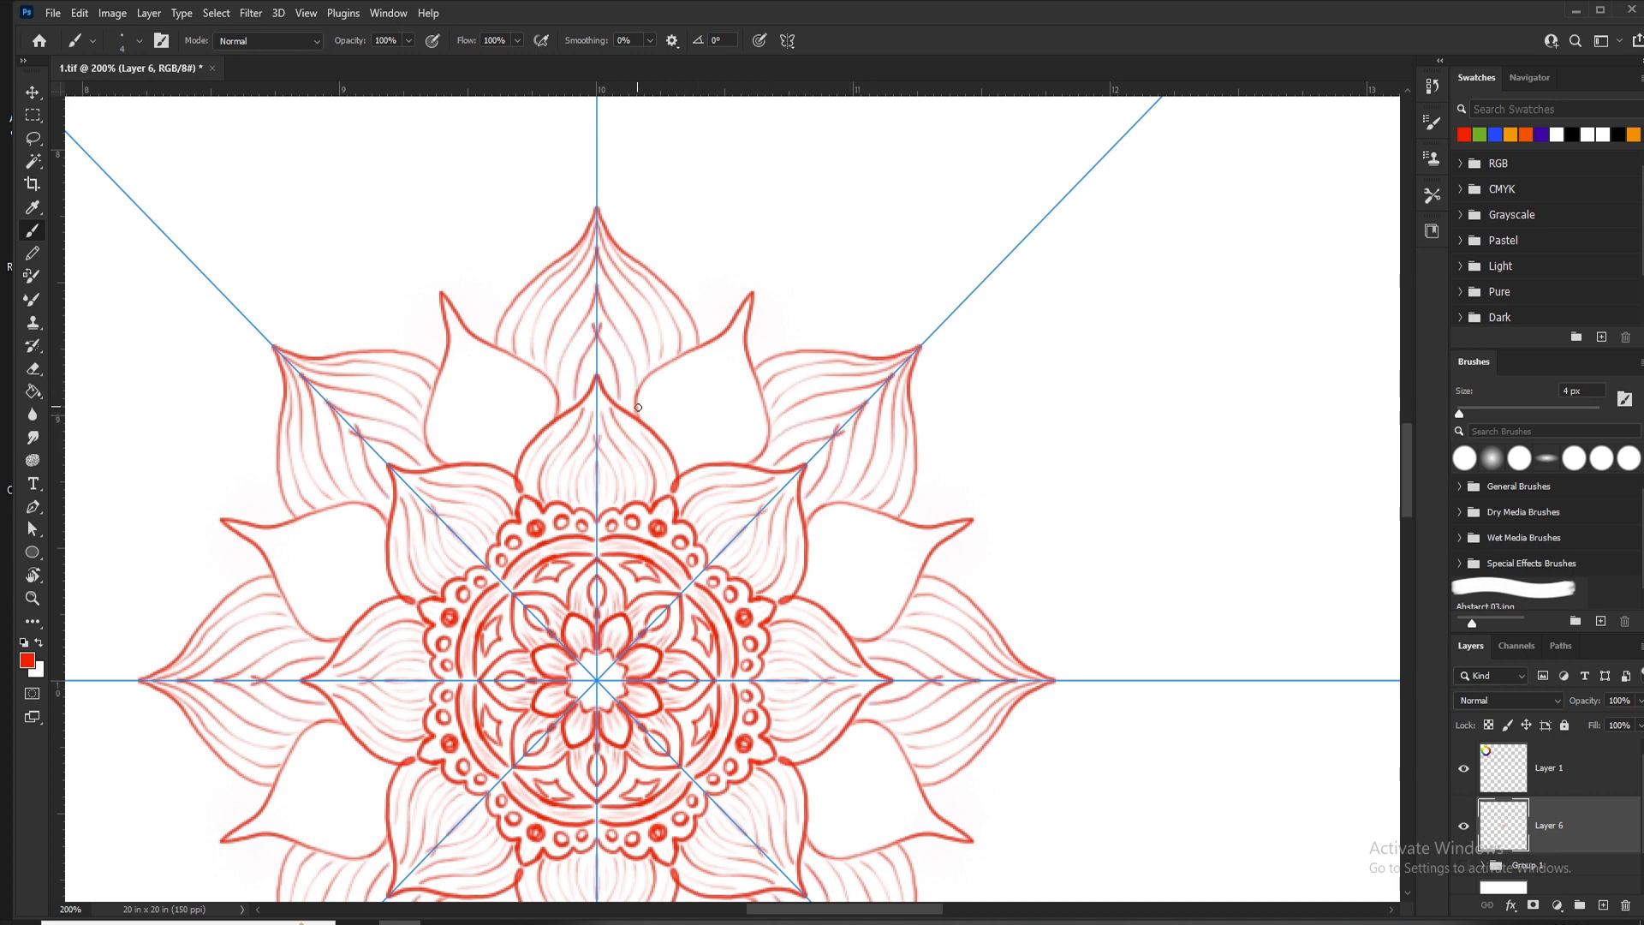
{"action": "mouse_move", "coordinate": [638, 407]}
{"action": "left_mouse_down"}
{"action": "mouse_move", "coordinate": [685, 453]}
{"action": "mouse_move", "coordinate": [692, 392]}
{"action": "mouse_move", "coordinate": [713, 388]}
{"action": "mouse_move", "coordinate": [727, 347]}
{"action": "left_mouse_up"}
{"action": "key", "text": "ctrl+minus"}
{"action": "key", "text": "ctrl+minus"}
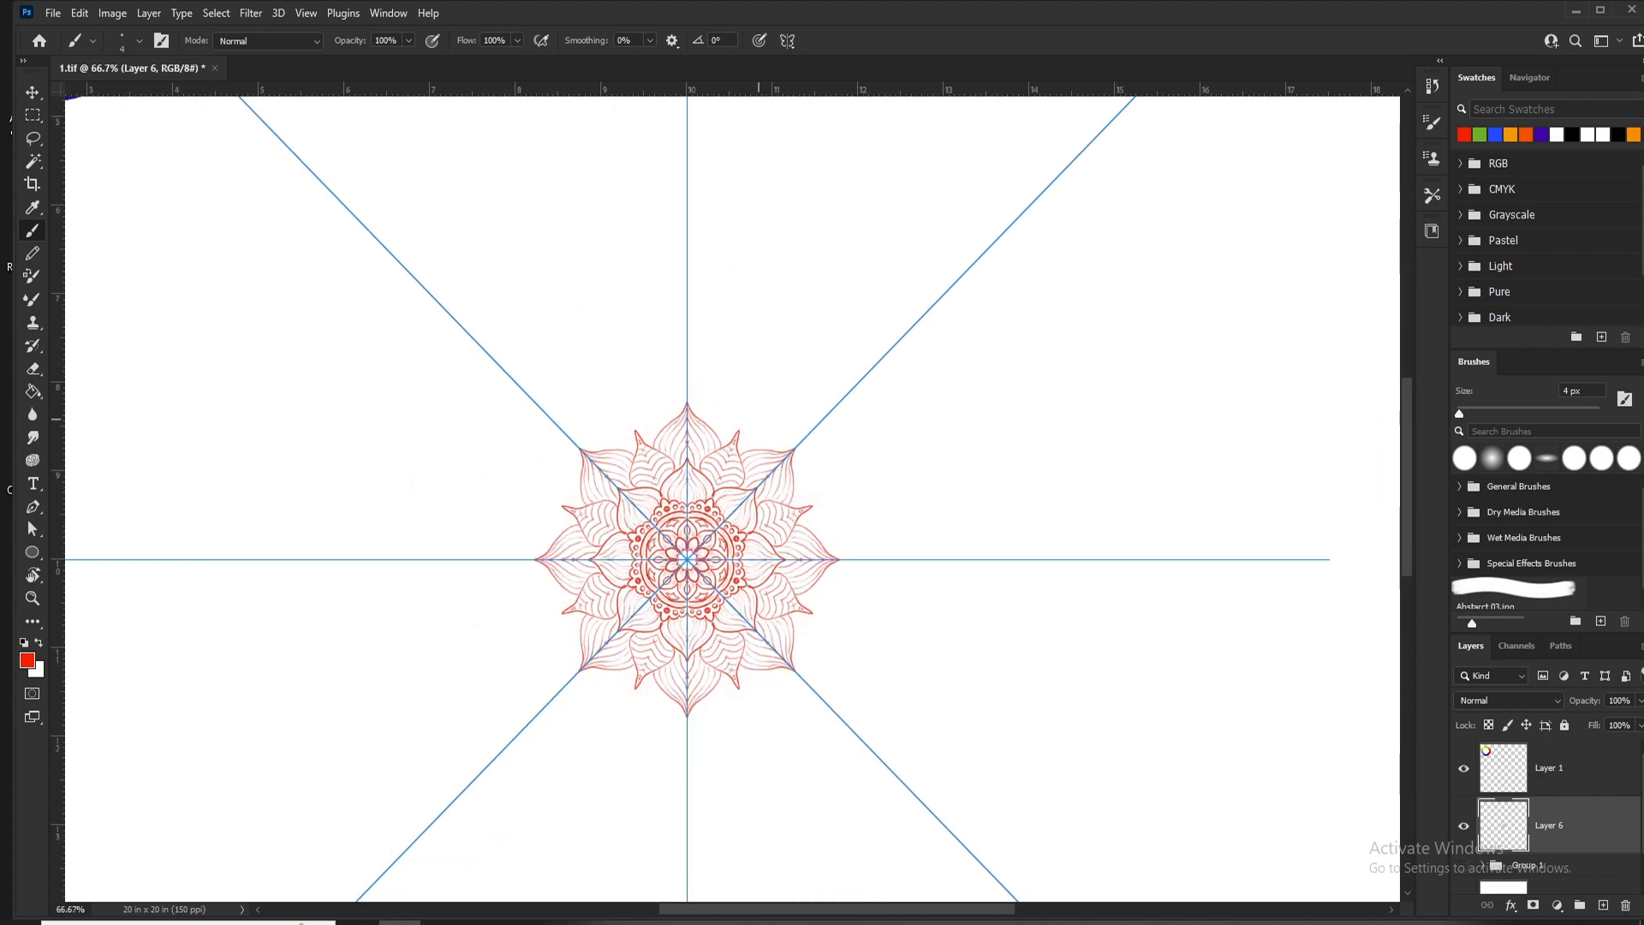
Step: Draw eight taller pointed petals around the mandala on the guide rays, each with nested inner outlines
{"action": "key", "text": "ctrl+plus"}
{"action": "key", "text": "ctrl+plus"}
{"action": "mouse_move", "coordinate": [854, 402]}
{"action": "left_mouse_down"}
{"action": "mouse_move", "coordinate": [752, 480]}
{"action": "mouse_move", "coordinate": [680, 647]}
{"action": "left_mouse_up"}
{"action": "mouse_move", "coordinate": [580, 537]}
{"action": "left_mouse_down"}
{"action": "mouse_move", "coordinate": [698, 473]}
{"action": "mouse_move", "coordinate": [852, 469]}
{"action": "left_mouse_up"}
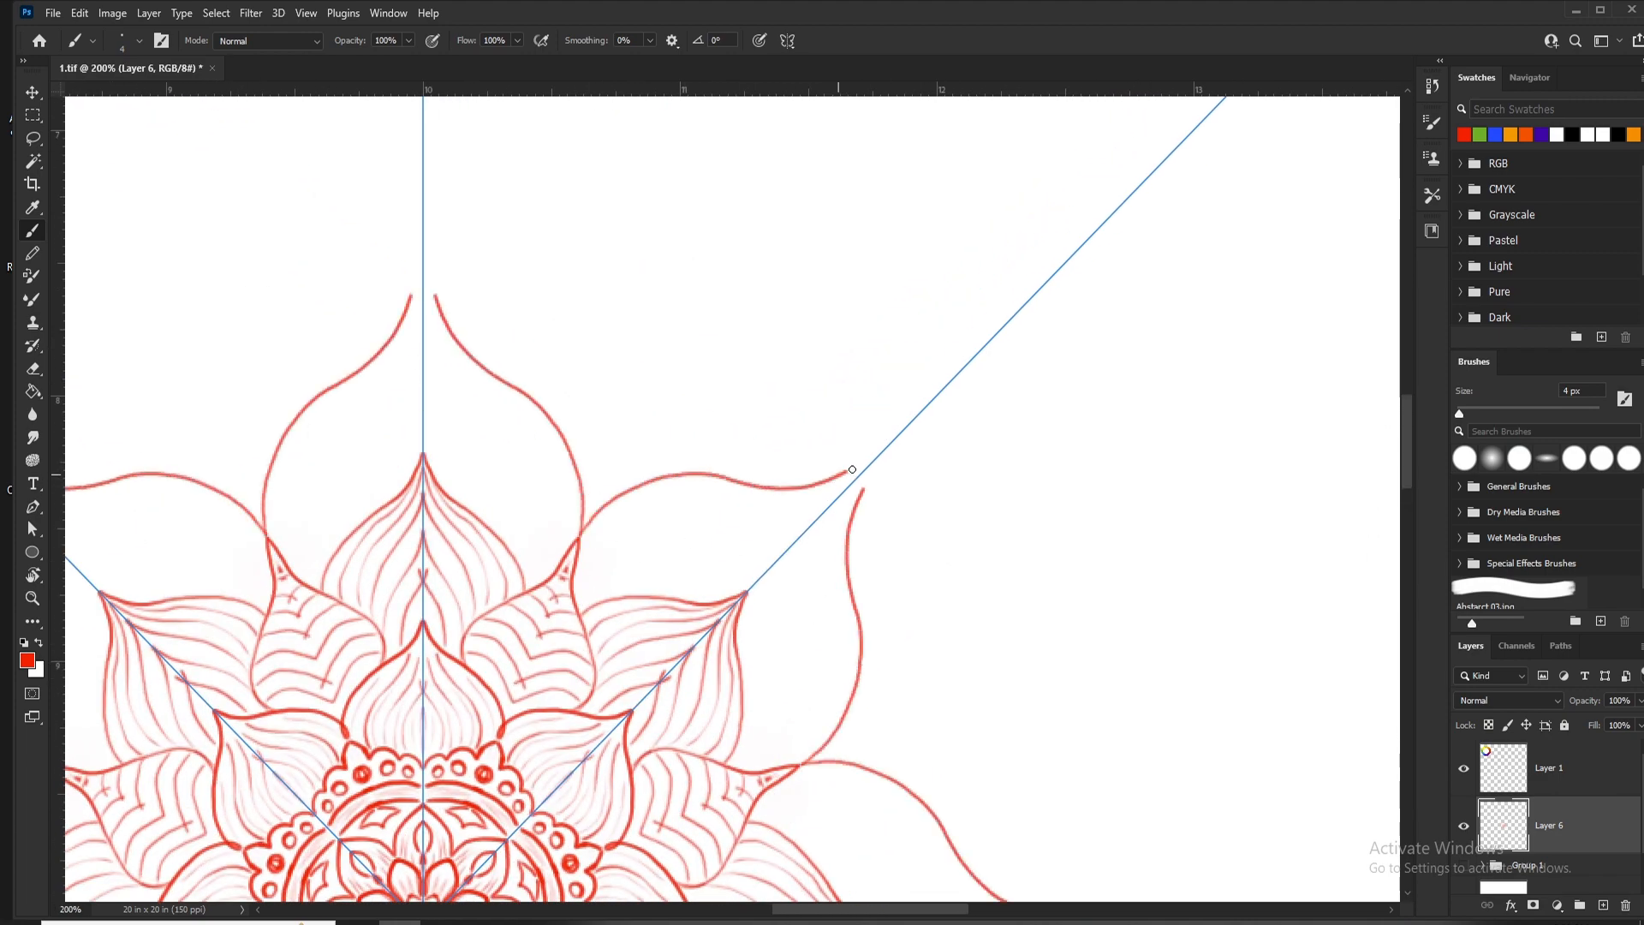
{"action": "mouse_move", "coordinate": [587, 585]}
{"action": "left_mouse_down"}
{"action": "mouse_move", "coordinate": [711, 502]}
{"action": "mouse_move", "coordinate": [833, 498]}
{"action": "left_mouse_up"}
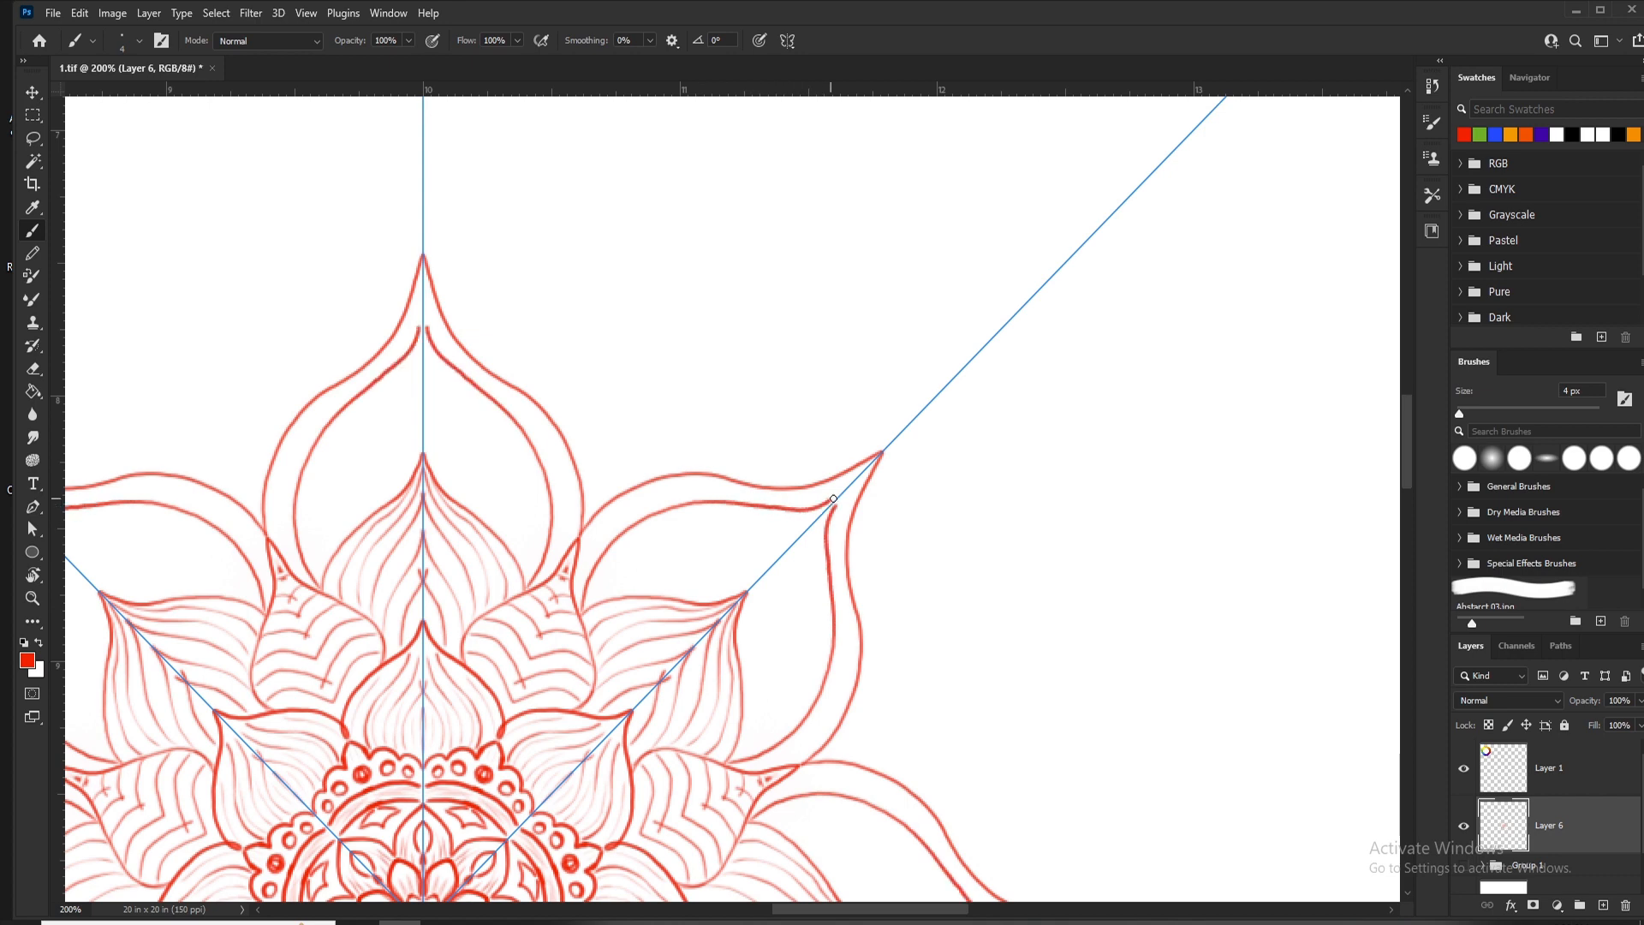
{"action": "left_click_drag", "start_coordinate": [663, 563], "coordinate": [800, 535]}
{"action": "left_click_drag", "start_coordinate": [689, 595], "coordinate": [761, 571]}
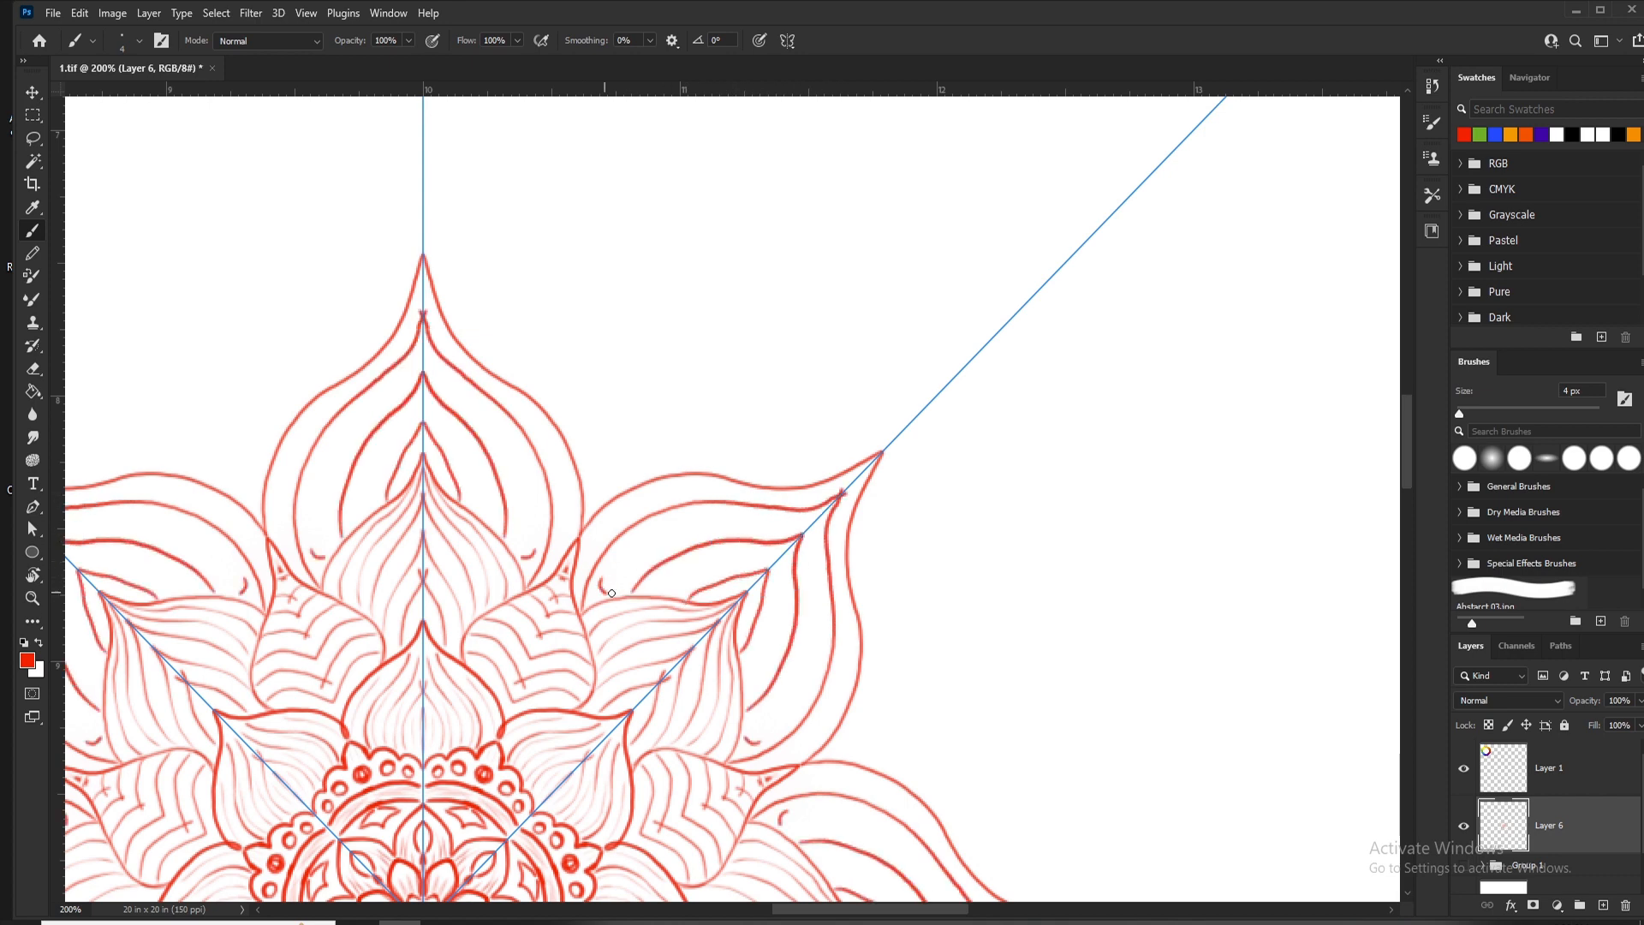
Step: Decorate the tall petals with a row of small circles in the inner band and curved cross strokes in the outer band
{"action": "left_click_drag", "start_coordinate": [607, 579], "coordinate": [606, 580]}
{"action": "left_click_drag", "start_coordinate": [630, 556], "coordinate": [655, 536]}
{"action": "left_click_drag", "start_coordinate": [680, 524], "coordinate": [757, 516]}
{"action": "left_click_drag", "start_coordinate": [784, 515], "coordinate": [810, 518]}
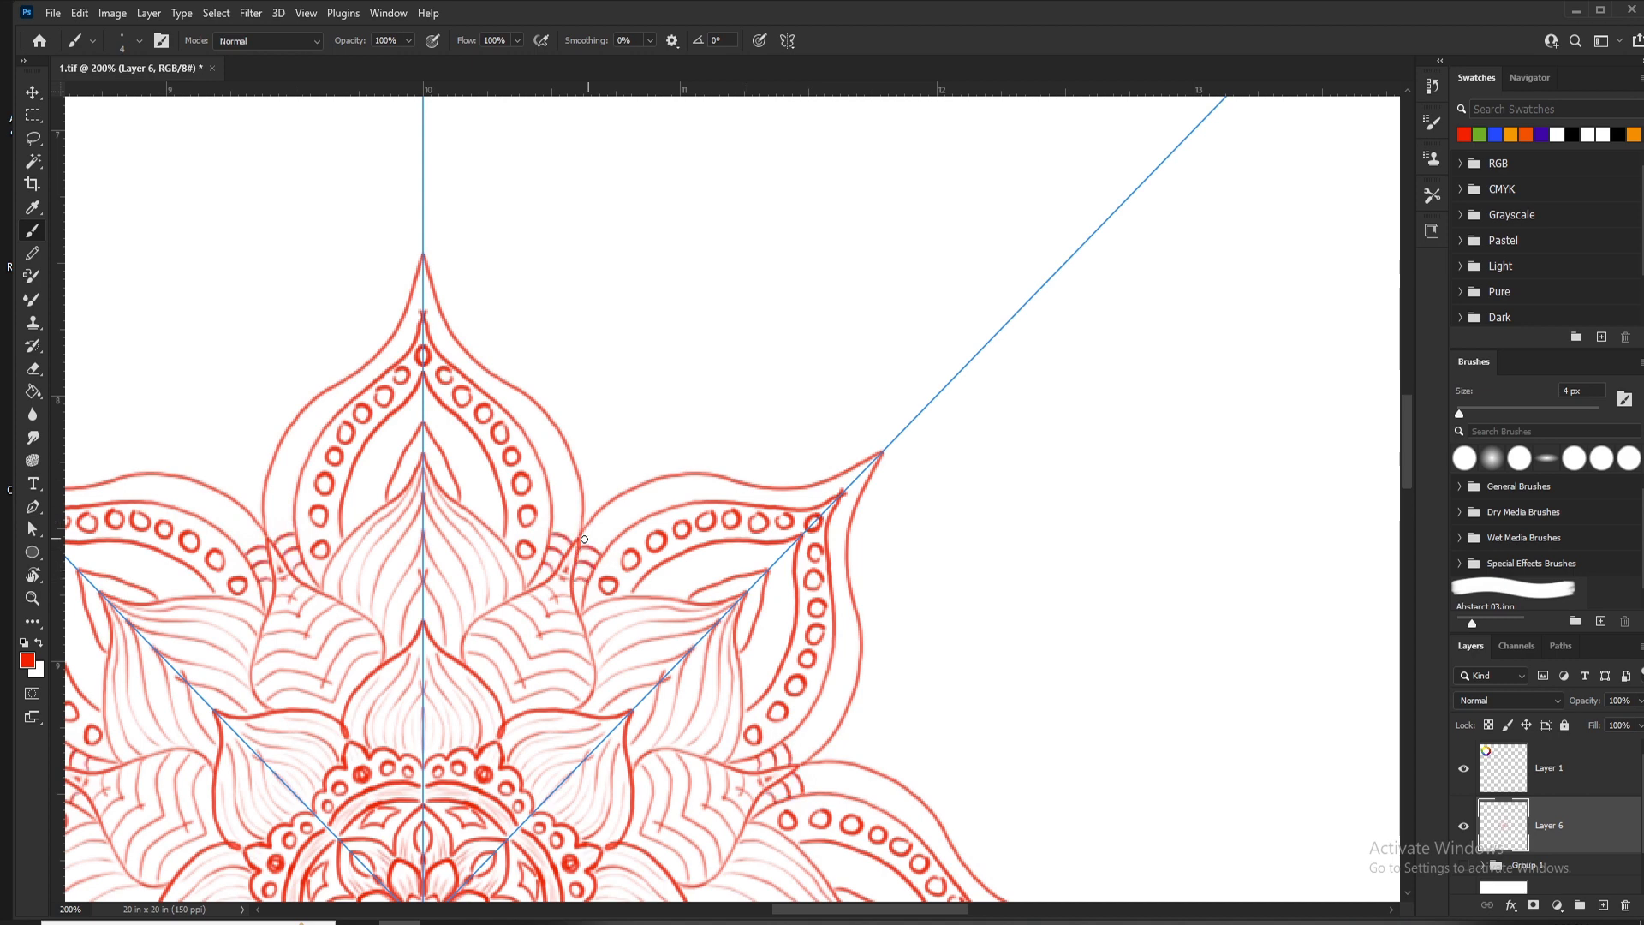
{"action": "left_click_drag", "start_coordinate": [588, 523], "coordinate": [609, 542]}
{"action": "mouse_move", "coordinate": [601, 511]}
{"action": "left_mouse_down"}
{"action": "mouse_move", "coordinate": [625, 529]}
{"action": "mouse_move", "coordinate": [657, 512]}
{"action": "left_mouse_up"}
{"action": "mouse_move", "coordinate": [661, 479]}
{"action": "left_mouse_down"}
{"action": "mouse_move", "coordinate": [676, 505]}
{"action": "mouse_move", "coordinate": [698, 503]}
{"action": "left_mouse_up"}
{"action": "mouse_move", "coordinate": [707, 474]}
{"action": "left_mouse_down"}
{"action": "mouse_move", "coordinate": [717, 503]}
{"action": "mouse_move", "coordinate": [785, 512]}
{"action": "left_mouse_up"}
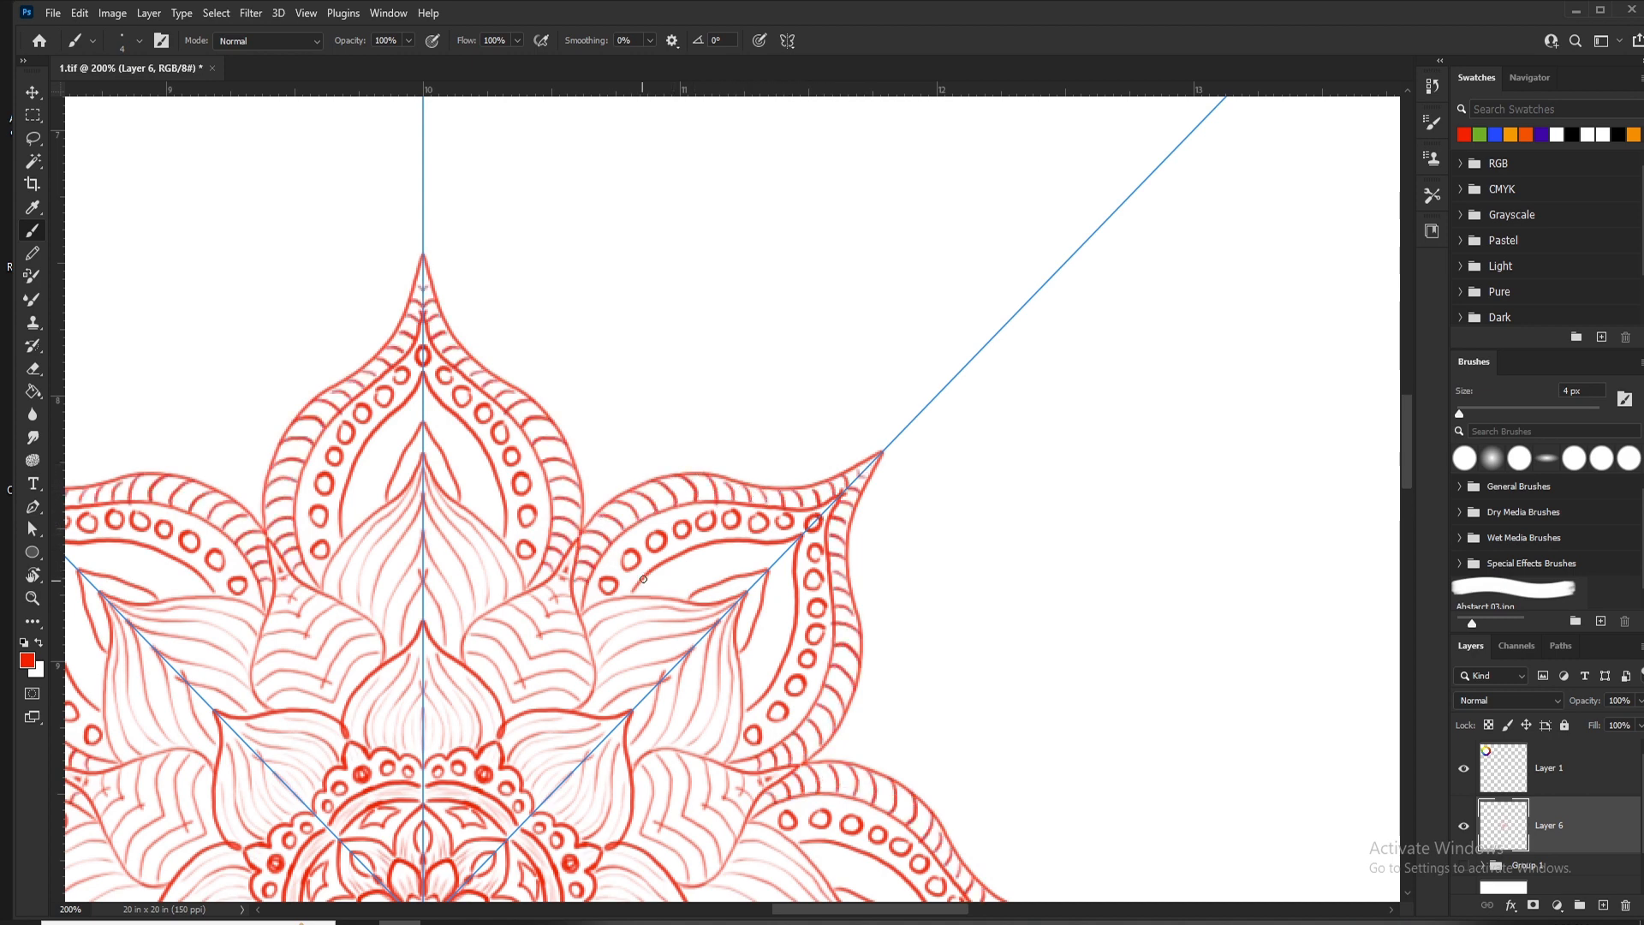
{"action": "left_click_drag", "start_coordinate": [652, 571], "coordinate": [659, 596]}
{"action": "mouse_move", "coordinate": [663, 562]}
{"action": "left_mouse_down"}
{"action": "mouse_move", "coordinate": [670, 596]}
{"action": "mouse_move", "coordinate": [688, 593]}
{"action": "left_mouse_up"}
{"action": "mouse_move", "coordinate": [696, 546]}
{"action": "left_mouse_down"}
{"action": "mouse_move", "coordinate": [705, 583]}
{"action": "mouse_move", "coordinate": [742, 548]}
{"action": "left_mouse_up"}
{"action": "key", "text": "ctrl+z"}
{"action": "key", "text": "ctrl+z"}
{"action": "key", "text": "ctrl+z"}
{"action": "key", "text": "ctrl+z"}
{"action": "key", "text": "ctrl+z"}
Step: Fill the remaining inner space of the tall petals with flowing lines
{"action": "left_click_drag", "start_coordinate": [650, 592], "coordinate": [737, 556]}
{"action": "left_click_drag", "start_coordinate": [782, 553], "coordinate": [669, 597]}
{"action": "key", "text": "ctrl+minus"}
{"action": "key", "text": "ctrl+minus"}
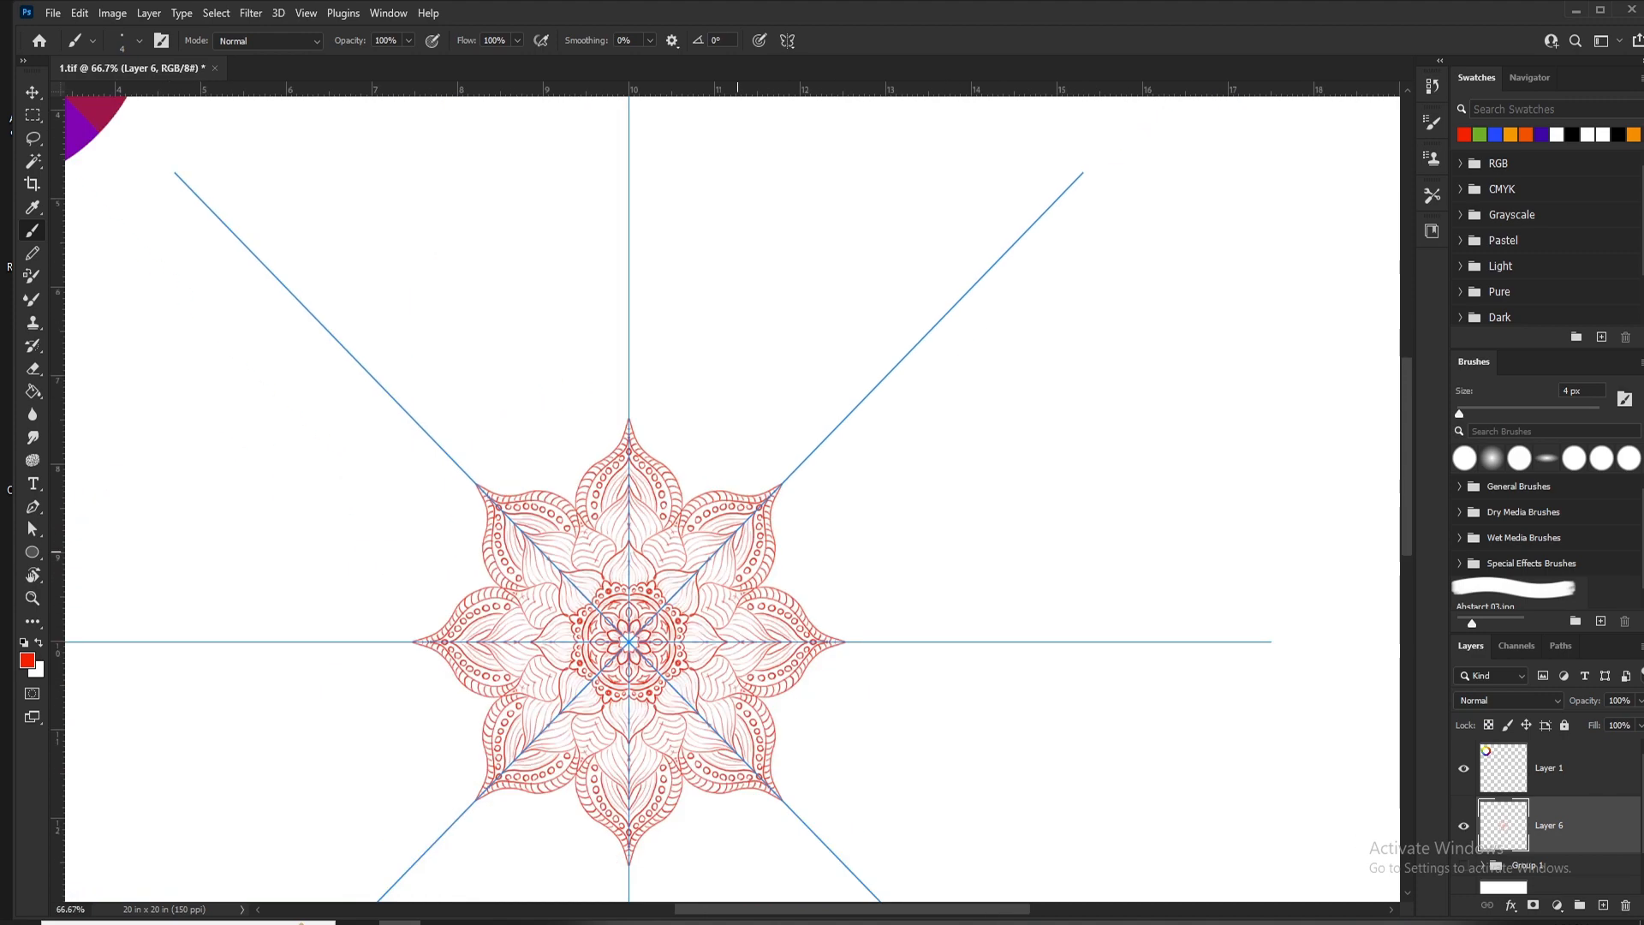
Step: Draw an arched outline that joins the tips of the tall petals into a closed border
{"action": "left_click", "coordinate": [745, 478], "text": "ctrl"}
{"action": "left_click", "coordinate": [750, 458], "text": "ctrl"}
{"action": "key", "text": "ctrl+0"}
{"action": "left_click", "coordinate": [747, 439], "text": "ctrl"}
{"action": "left_click", "coordinate": [741, 445], "text": "ctrl"}
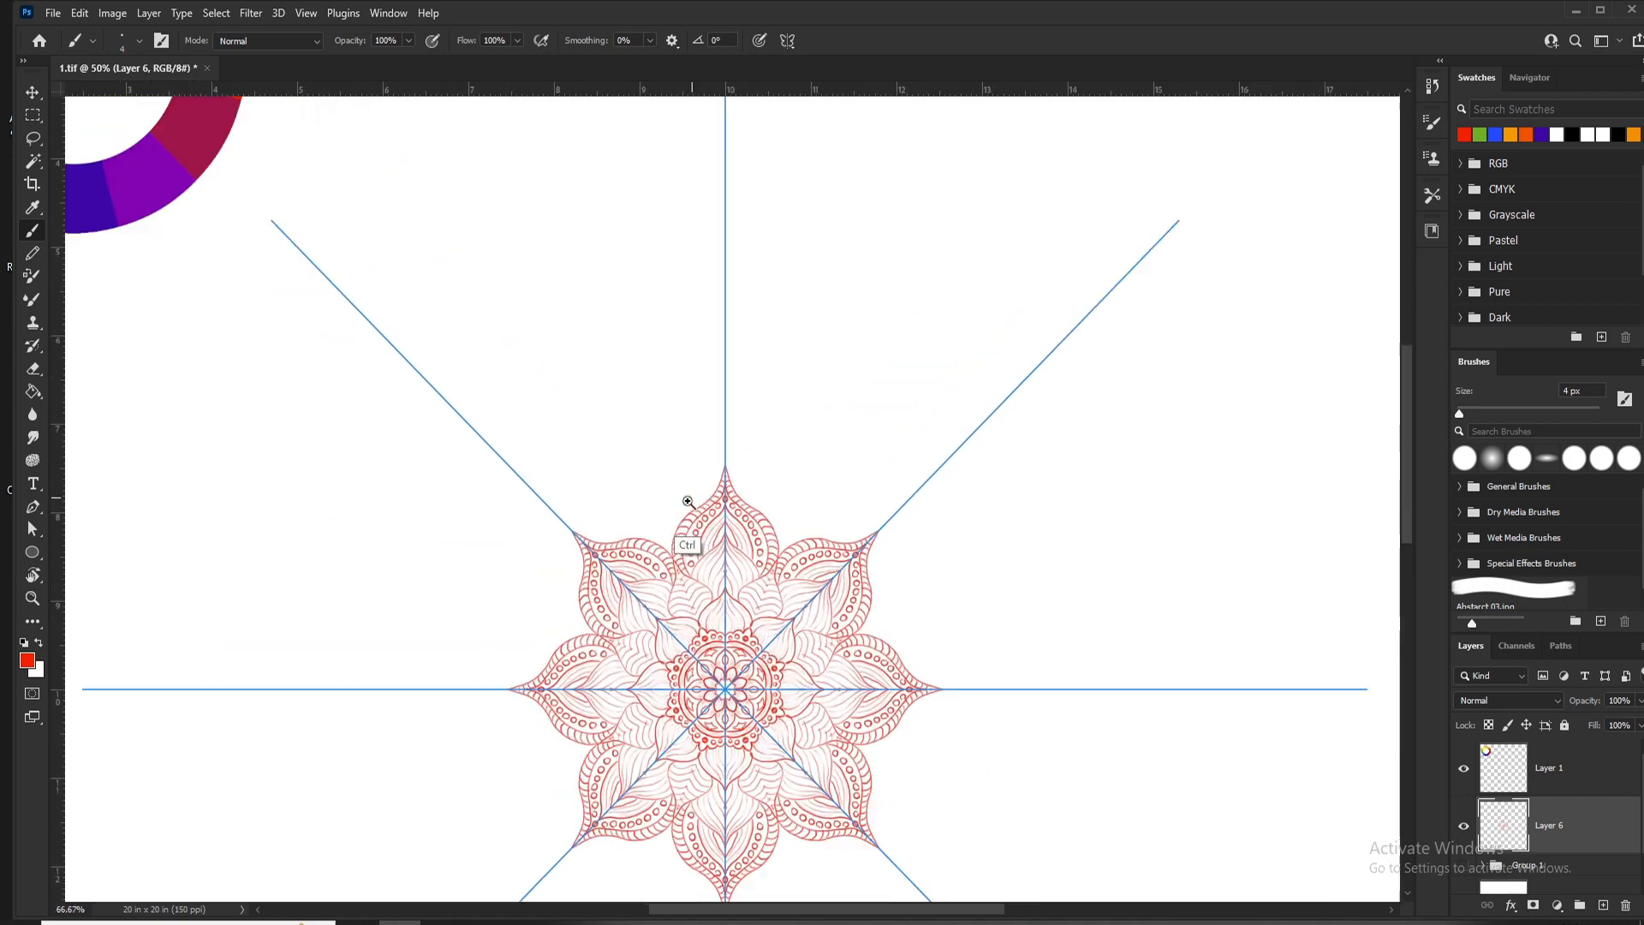
{"action": "left_click", "coordinate": [687, 501], "text": "ctrl"}
{"action": "left_click", "coordinate": [676, 554], "text": "ctrl"}
{"action": "left_click_drag", "start_coordinate": [376, 650], "coordinate": [623, 434]}
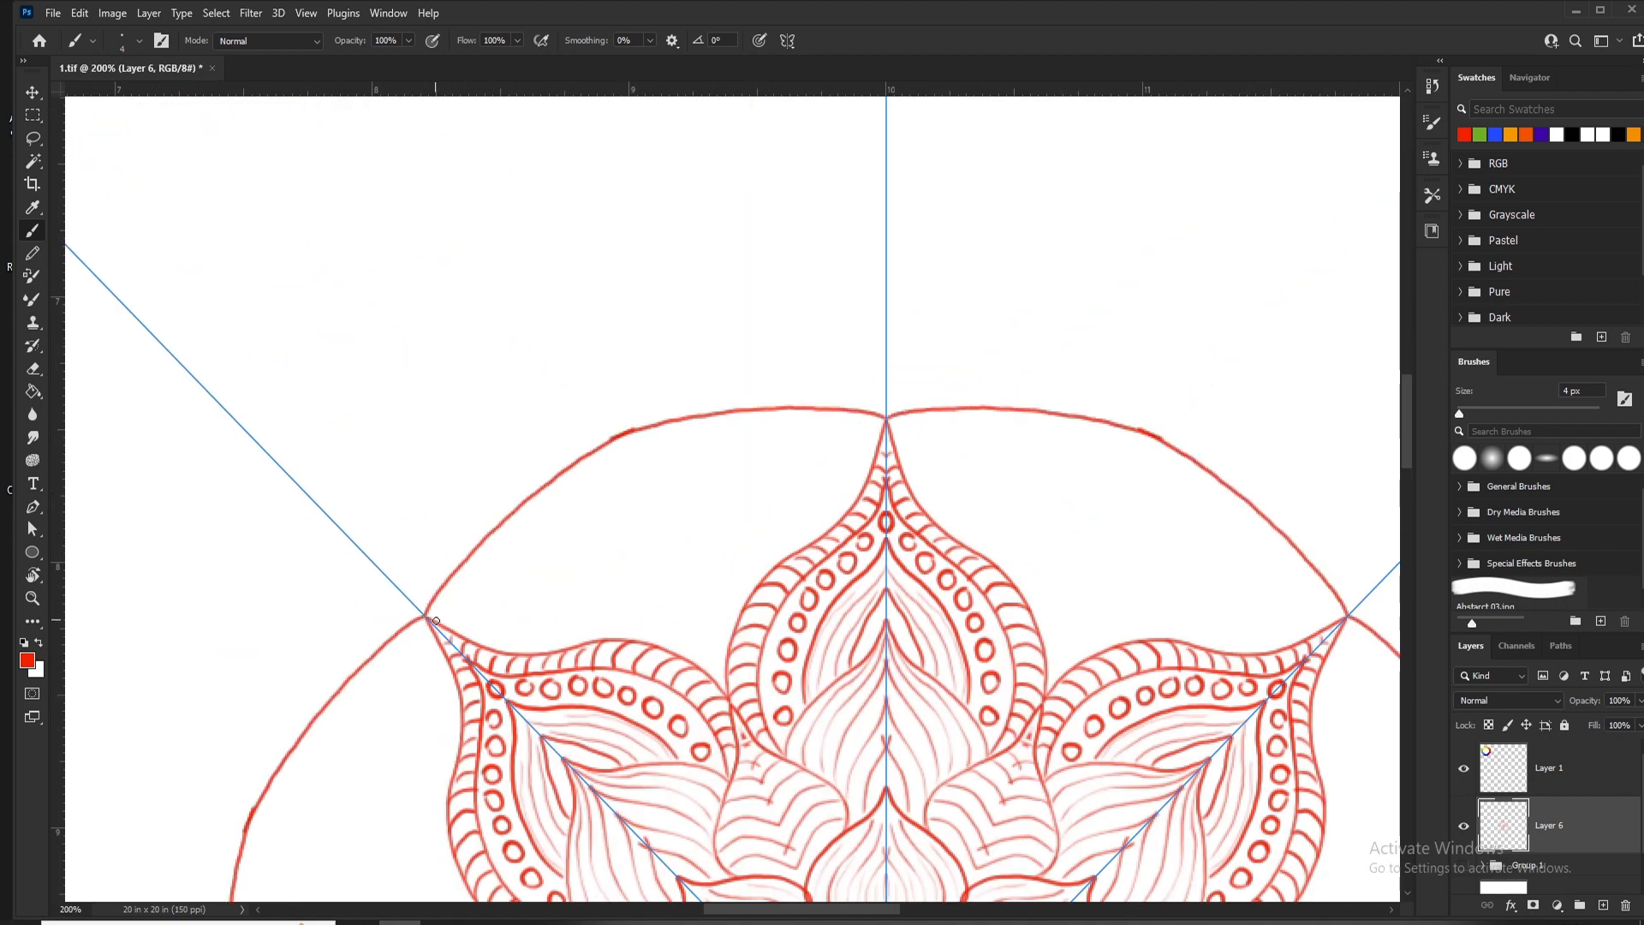
Step: Fill the space between the arched border and the tall petals with evenly spaced parallel curves
{"action": "left_click_drag", "start_coordinate": [436, 620], "coordinate": [633, 439]}
{"action": "mouse_move", "coordinate": [450, 628]}
{"action": "left_mouse_down"}
{"action": "mouse_move", "coordinate": [636, 451]}
{"action": "mouse_move", "coordinate": [638, 470]}
{"action": "mouse_move", "coordinate": [568, 541]}
{"action": "mouse_move", "coordinate": [740, 474]}
{"action": "left_mouse_up"}
{"action": "mouse_move", "coordinate": [489, 648]}
{"action": "left_mouse_down"}
{"action": "mouse_move", "coordinate": [753, 484]}
{"action": "mouse_move", "coordinate": [628, 530]}
{"action": "mouse_move", "coordinate": [657, 514]}
{"action": "left_mouse_up"}
{"action": "mouse_move", "coordinate": [521, 652]}
{"action": "left_mouse_down"}
{"action": "mouse_move", "coordinate": [665, 527]}
{"action": "mouse_move", "coordinate": [675, 553]}
{"action": "left_mouse_up"}
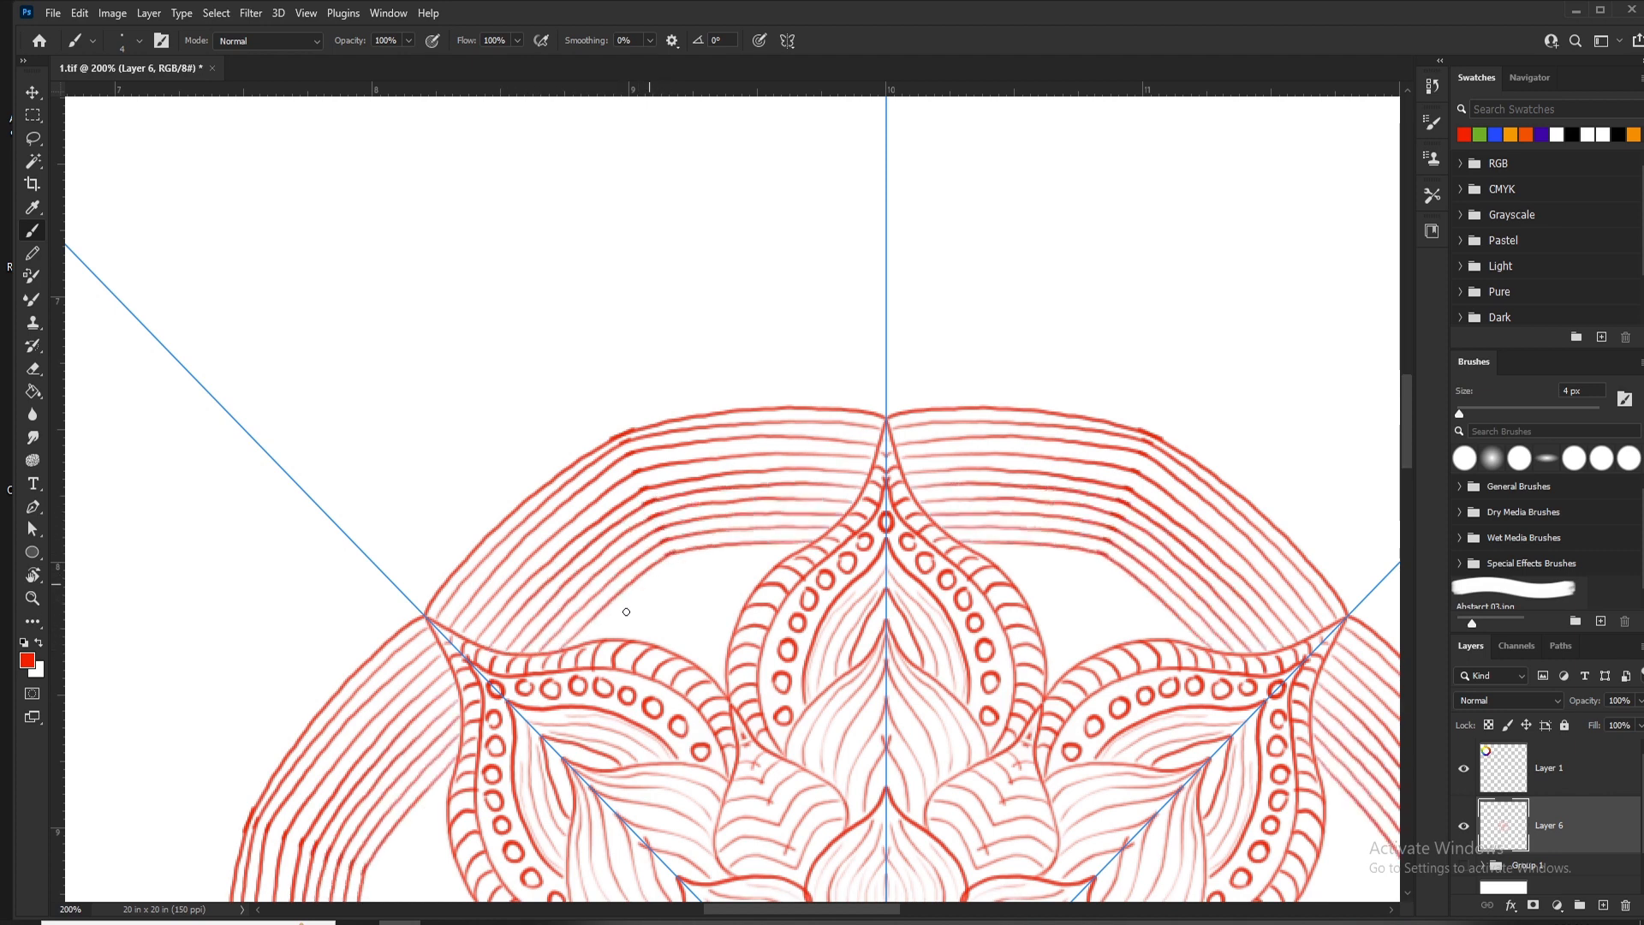
{"action": "mouse_move", "coordinate": [586, 645]}
{"action": "left_mouse_down"}
{"action": "mouse_move", "coordinate": [678, 564]}
{"action": "mouse_move", "coordinate": [690, 590]}
{"action": "left_mouse_up"}
{"action": "left_click_drag", "start_coordinate": [638, 646], "coordinate": [697, 604]}
{"action": "left_click_drag", "start_coordinate": [659, 646], "coordinate": [705, 618]}
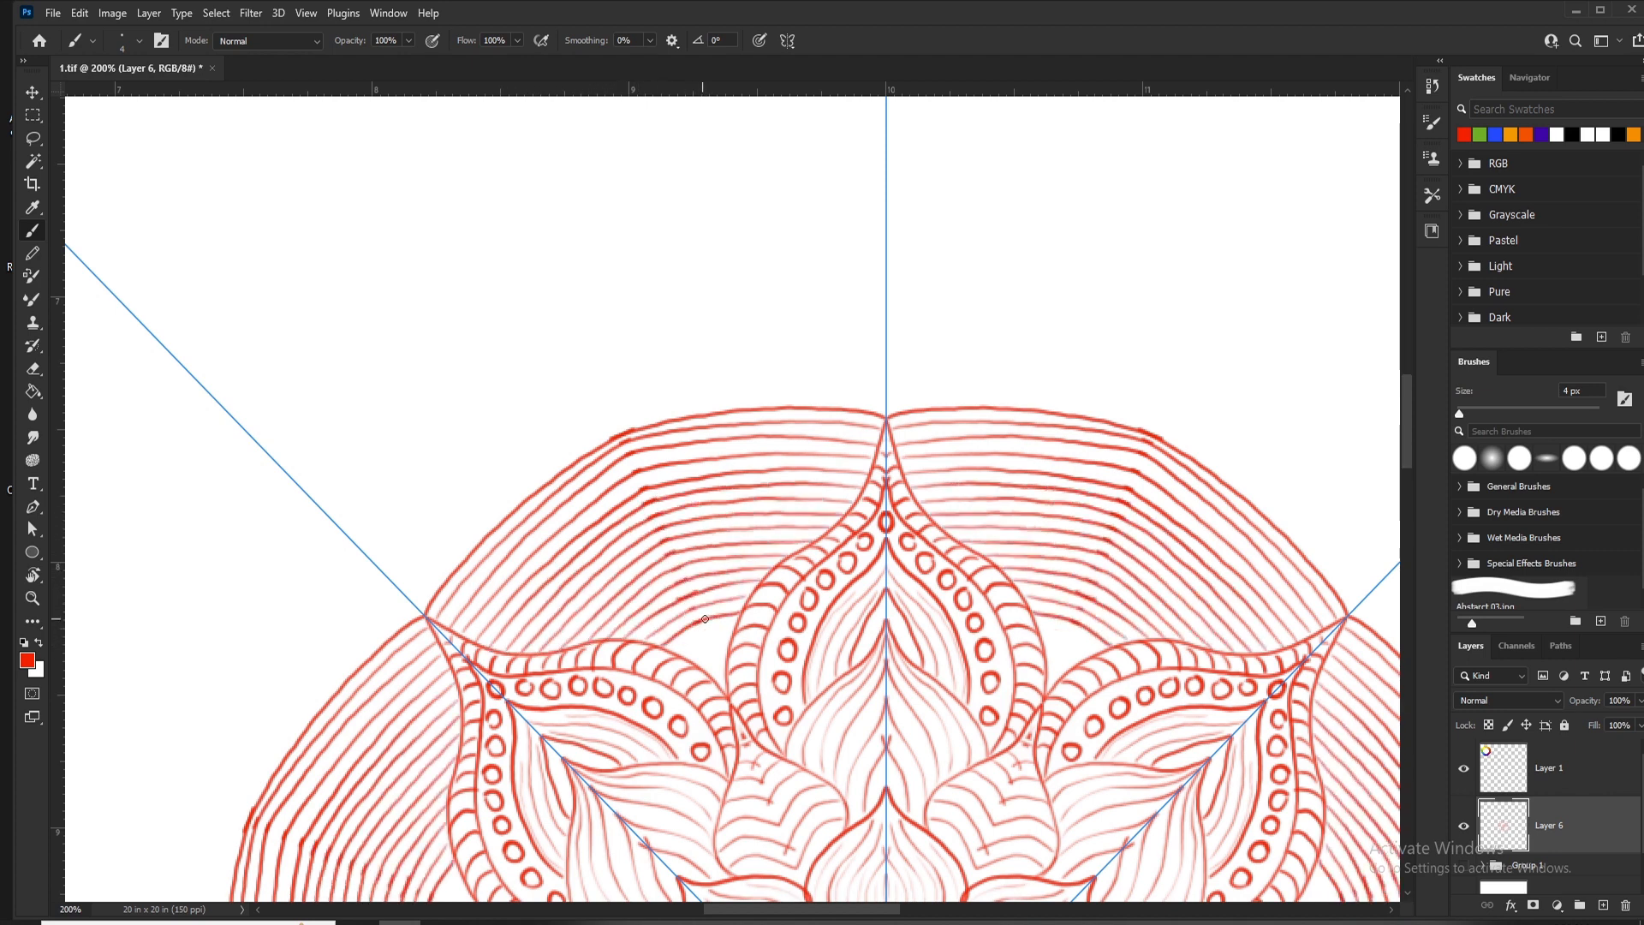
{"action": "key", "text": "ctrl+minus"}
{"action": "key", "text": "ctrl+minus"}
{"action": "key", "text": "ctrl+minus"}
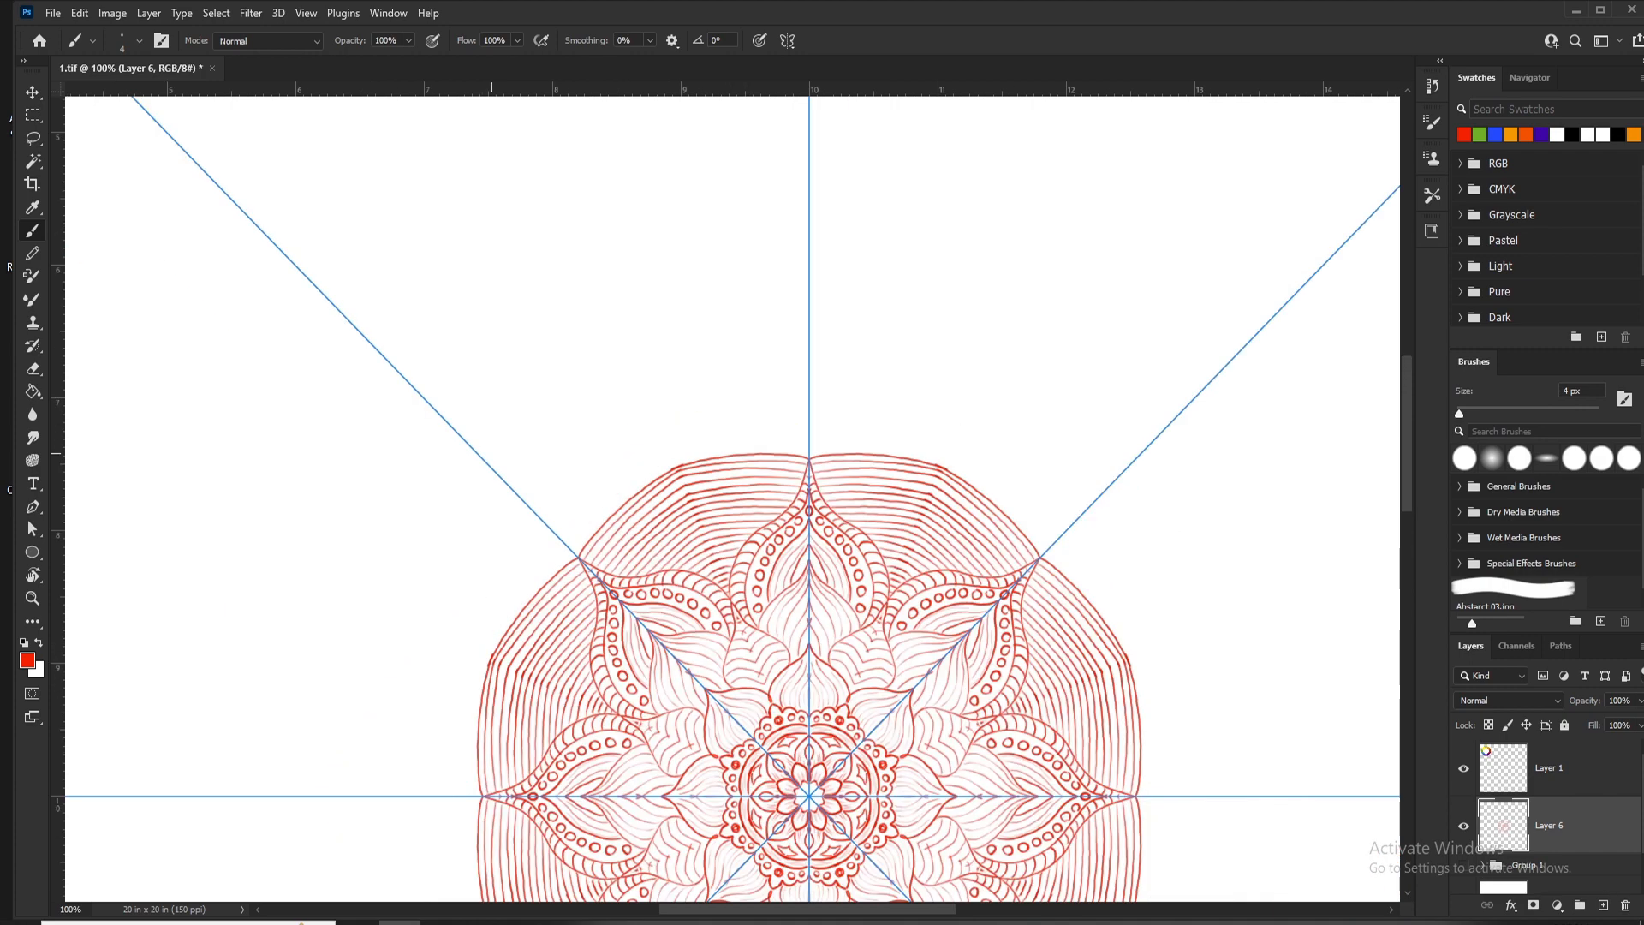
Step: Add a row of small pointed scallops along the outside of the arched border
{"action": "key", "text": "ctrl+plus"}
{"action": "key", "text": "ctrl+plus"}
{"action": "key", "text": "ctrl+plus"}
{"action": "left_click_drag", "start_coordinate": [569, 473], "coordinate": [667, 509]}
{"action": "left_click_drag", "start_coordinate": [655, 566], "coordinate": [679, 616]}
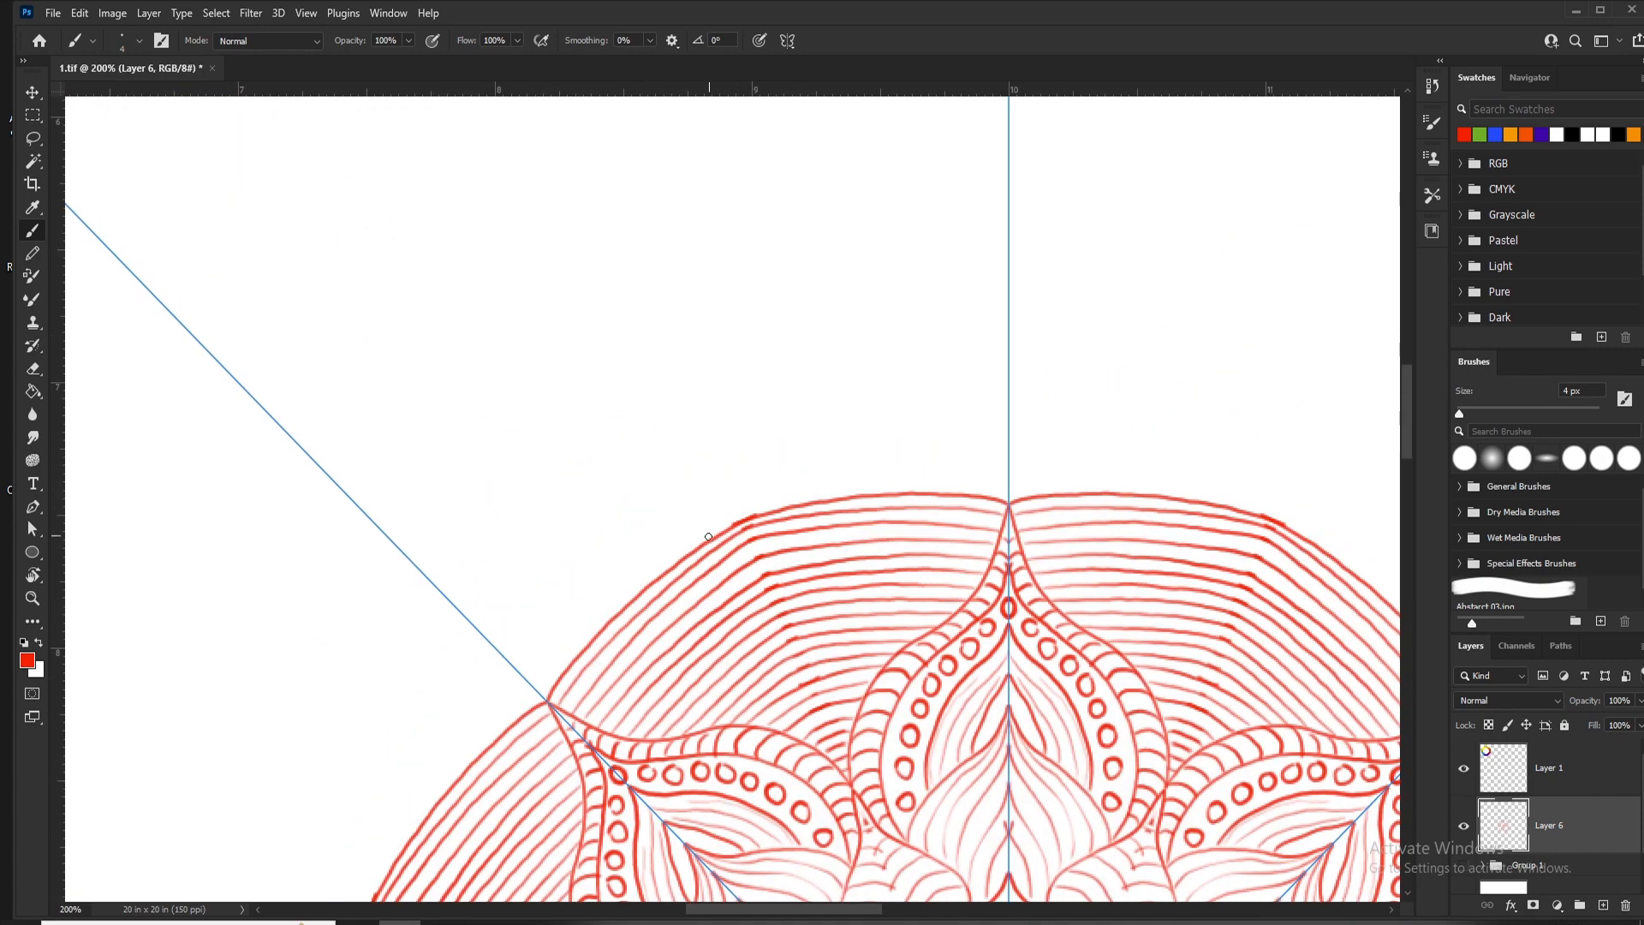
{"action": "key", "text": "ctrl+z"}
{"action": "mouse_move", "coordinate": [545, 698]}
{"action": "left_mouse_down"}
{"action": "mouse_move", "coordinate": [508, 660]}
{"action": "mouse_move", "coordinate": [599, 632]}
{"action": "mouse_move", "coordinate": [562, 614]}
{"action": "mouse_move", "coordinate": [604, 622]}
{"action": "left_mouse_up"}
{"action": "key", "text": "ctrl+z"}
{"action": "mouse_move", "coordinate": [600, 618]}
{"action": "left_mouse_down"}
{"action": "mouse_move", "coordinate": [615, 566]}
{"action": "mouse_move", "coordinate": [651, 584]}
{"action": "left_mouse_up"}
{"action": "left_click_drag", "start_coordinate": [647, 579], "coordinate": [697, 546]}
{"action": "mouse_move", "coordinate": [695, 543]}
{"action": "left_mouse_down"}
{"action": "mouse_move", "coordinate": [734, 503]}
{"action": "mouse_move", "coordinate": [743, 518]}
{"action": "left_mouse_up"}
{"action": "key", "text": "ctrl+minus"}
{"action": "key", "text": "ctrl+minus"}
Step: Draw a row of small circles in one of the bands inside the arched border
{"action": "key", "text": "ctrl+plus"}
{"action": "key", "text": "ctrl+plus"}
{"action": "key", "text": "ctrl+plus"}
{"action": "mouse_move", "coordinate": [910, 517]}
{"action": "left_mouse_down"}
{"action": "mouse_move", "coordinate": [641, 473]}
{"action": "mouse_move", "coordinate": [672, 472]}
{"action": "left_mouse_up"}
{"action": "left_click_drag", "start_coordinate": [699, 471], "coordinate": [730, 471]}
{"action": "left_click_drag", "start_coordinate": [764, 473], "coordinate": [798, 476]}
{"action": "left_click_drag", "start_coordinate": [827, 477], "coordinate": [866, 483]}
{"action": "left_click_drag", "start_coordinate": [894, 486], "coordinate": [896, 487]}
Step: Fill the outermost band of the arched border with short cross strokes
{"action": "left_click_drag", "start_coordinate": [738, 398], "coordinate": [747, 464]}
{"action": "left_click_drag", "start_coordinate": [633, 424], "coordinate": [647, 439]}
{"action": "mouse_move", "coordinate": [683, 419]}
{"action": "left_mouse_down"}
{"action": "mouse_move", "coordinate": [682, 439]}
{"action": "mouse_move", "coordinate": [719, 438]}
{"action": "left_mouse_up"}
{"action": "mouse_move", "coordinate": [757, 422]}
{"action": "left_mouse_down"}
{"action": "mouse_move", "coordinate": [757, 441]}
{"action": "mouse_move", "coordinate": [809, 441]}
{"action": "left_mouse_up"}
{"action": "left_click_drag", "start_coordinate": [866, 429], "coordinate": [885, 445]}
{"action": "left_click_drag", "start_coordinate": [902, 435], "coordinate": [902, 448]}
{"action": "left_click_drag", "start_coordinate": [919, 438], "coordinate": [919, 451]}
{"action": "left_click_drag", "start_coordinate": [936, 441], "coordinate": [937, 454]}
{"action": "left_click_drag", "start_coordinate": [953, 444], "coordinate": [954, 457]}
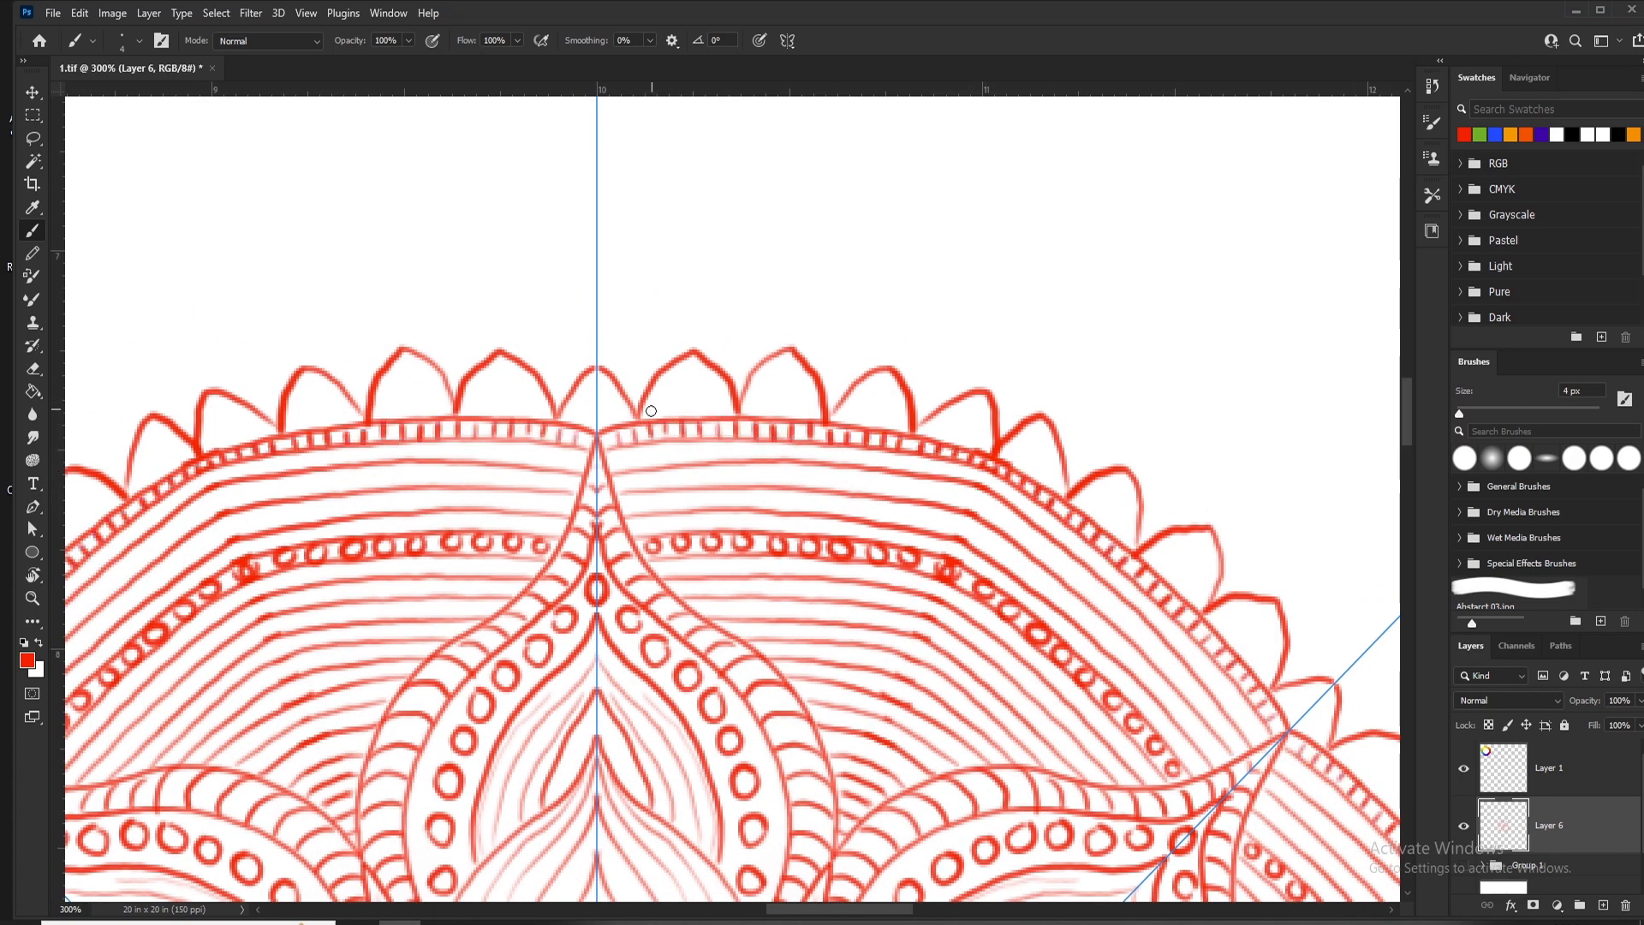
{"action": "mouse_move", "coordinate": [649, 416]}
{"action": "left_mouse_down"}
{"action": "mouse_move", "coordinate": [701, 363]}
{"action": "mouse_move", "coordinate": [725, 419]}
{"action": "left_mouse_up"}
{"action": "mouse_move", "coordinate": [743, 414]}
{"action": "left_mouse_down"}
{"action": "mouse_move", "coordinate": [780, 374]}
{"action": "mouse_move", "coordinate": [813, 413]}
{"action": "left_mouse_up"}
{"action": "key", "text": "ctrl+z"}
{"action": "key", "text": "ctrl+z"}
{"action": "left_click_drag", "start_coordinate": [649, 417], "coordinate": [686, 372]}
{"action": "left_click_drag", "start_coordinate": [661, 416], "coordinate": [690, 373]}
{"action": "key", "text": "ctrl+z"}
{"action": "key", "text": "ctrl+z"}
Step: Fill each pointed scallop around the border with smaller nested arches
{"action": "mouse_move", "coordinate": [661, 415]}
{"action": "left_mouse_down"}
{"action": "mouse_move", "coordinate": [695, 385]}
{"action": "mouse_move", "coordinate": [725, 411]}
{"action": "left_mouse_up"}
{"action": "left_click_drag", "start_coordinate": [673, 414], "coordinate": [718, 412]}
{"action": "left_click_drag", "start_coordinate": [685, 413], "coordinate": [806, 411]}
{"action": "left_click_drag", "start_coordinate": [753, 413], "coordinate": [791, 413]}
{"action": "mouse_move", "coordinate": [833, 414]}
{"action": "left_mouse_down"}
{"action": "mouse_move", "coordinate": [896, 428]}
{"action": "mouse_move", "coordinate": [883, 427]}
{"action": "left_mouse_up"}
{"action": "left_click_drag", "start_coordinate": [928, 430], "coordinate": [970, 445]}
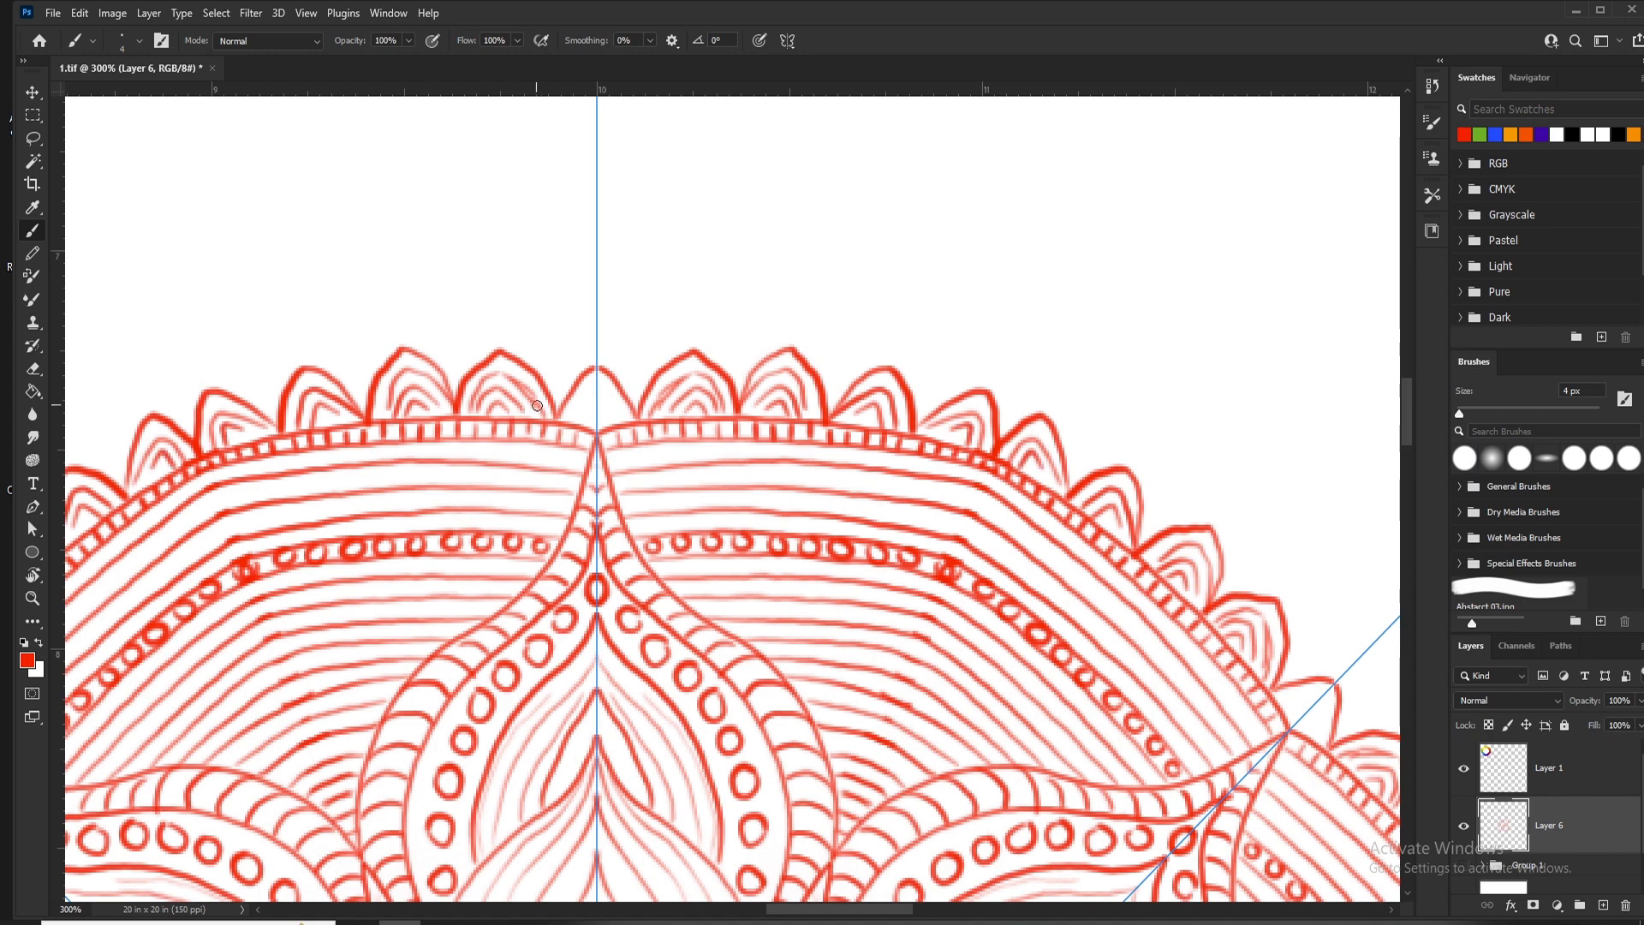
{"action": "left_click_drag", "start_coordinate": [571, 420], "coordinate": [623, 421]}
{"action": "left_click_drag", "start_coordinate": [585, 426], "coordinate": [609, 426]}
{"action": "key", "text": "ctrl+minus"}
{"action": "key", "text": "ctrl+minus"}
{"action": "key", "text": "ctrl+minus"}
{"action": "key", "text": "ctrl+minus"}
Step: Draw a ring around the whole mandala and line its inner side with small U-shaped scallops
{"action": "left_click", "coordinate": [774, 551], "text": "ctrl"}
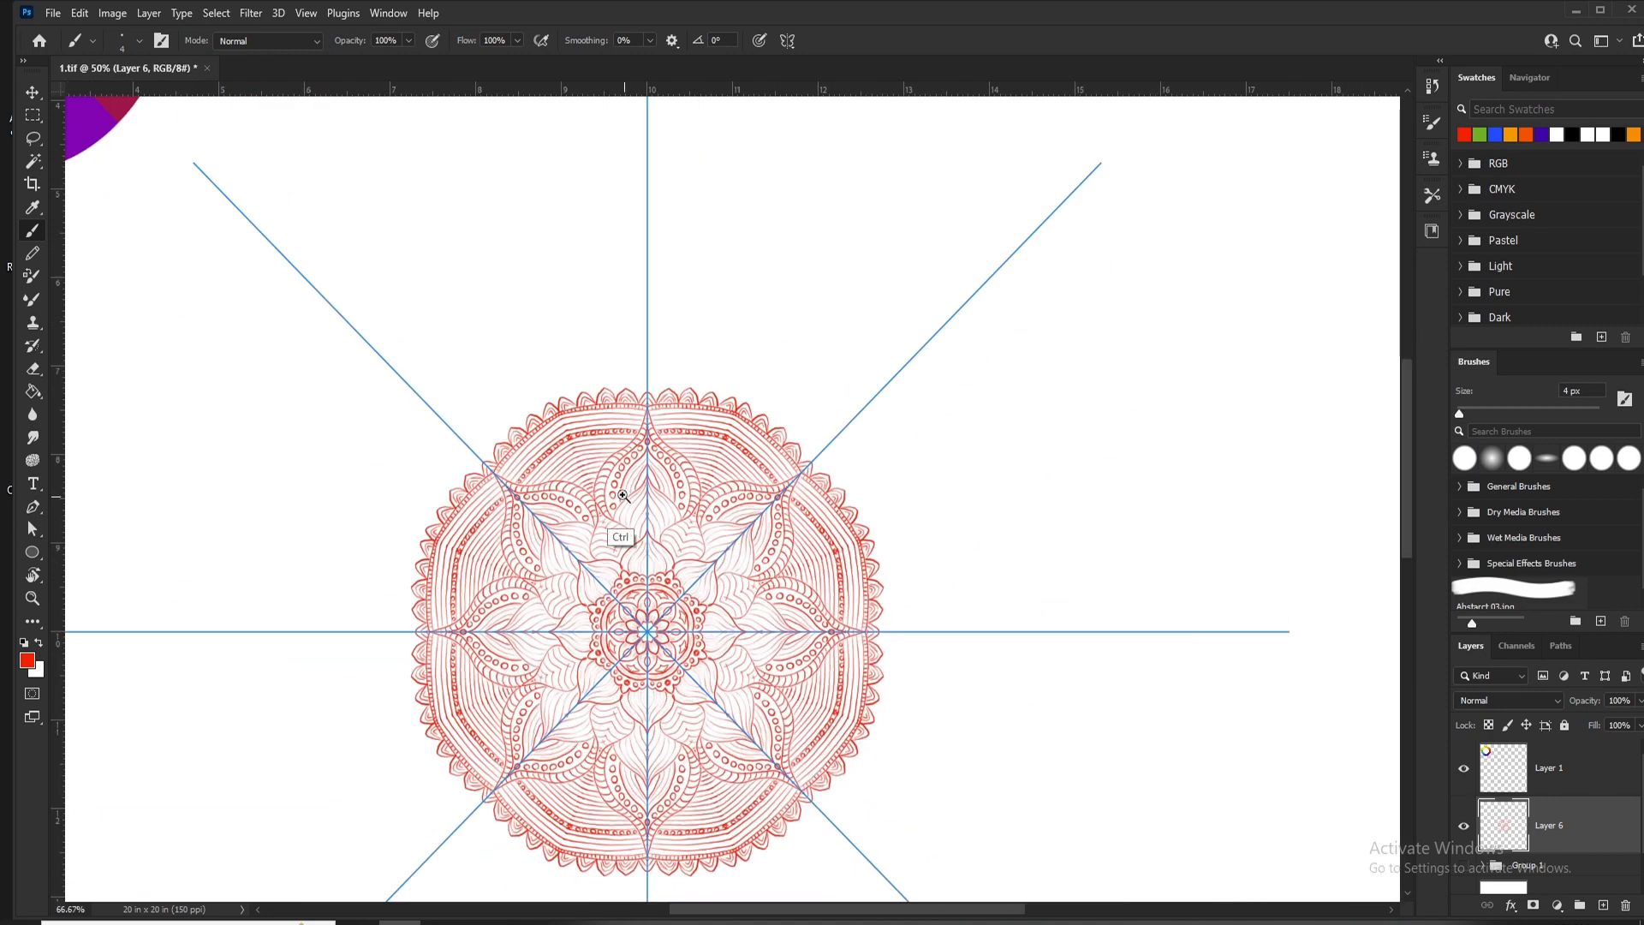
{"action": "left_click", "coordinate": [646, 436], "text": "ctrl"}
{"action": "left_click_drag", "start_coordinate": [455, 526], "coordinate": [577, 421]}
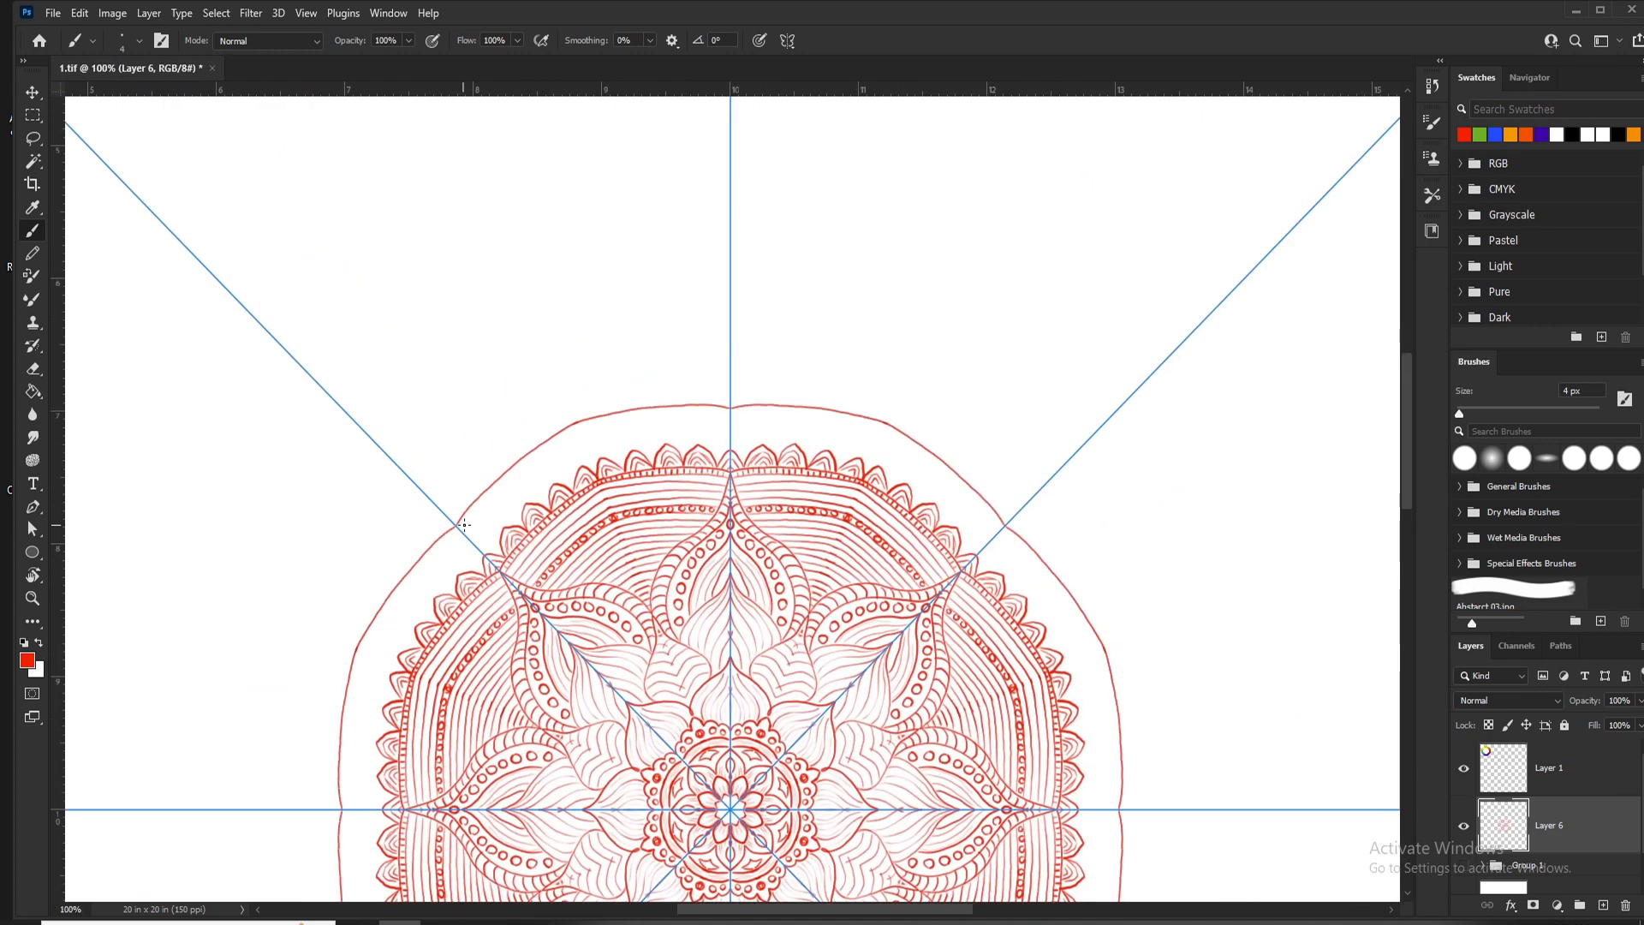
{"action": "left_click_drag", "start_coordinate": [458, 522], "coordinate": [562, 436]}
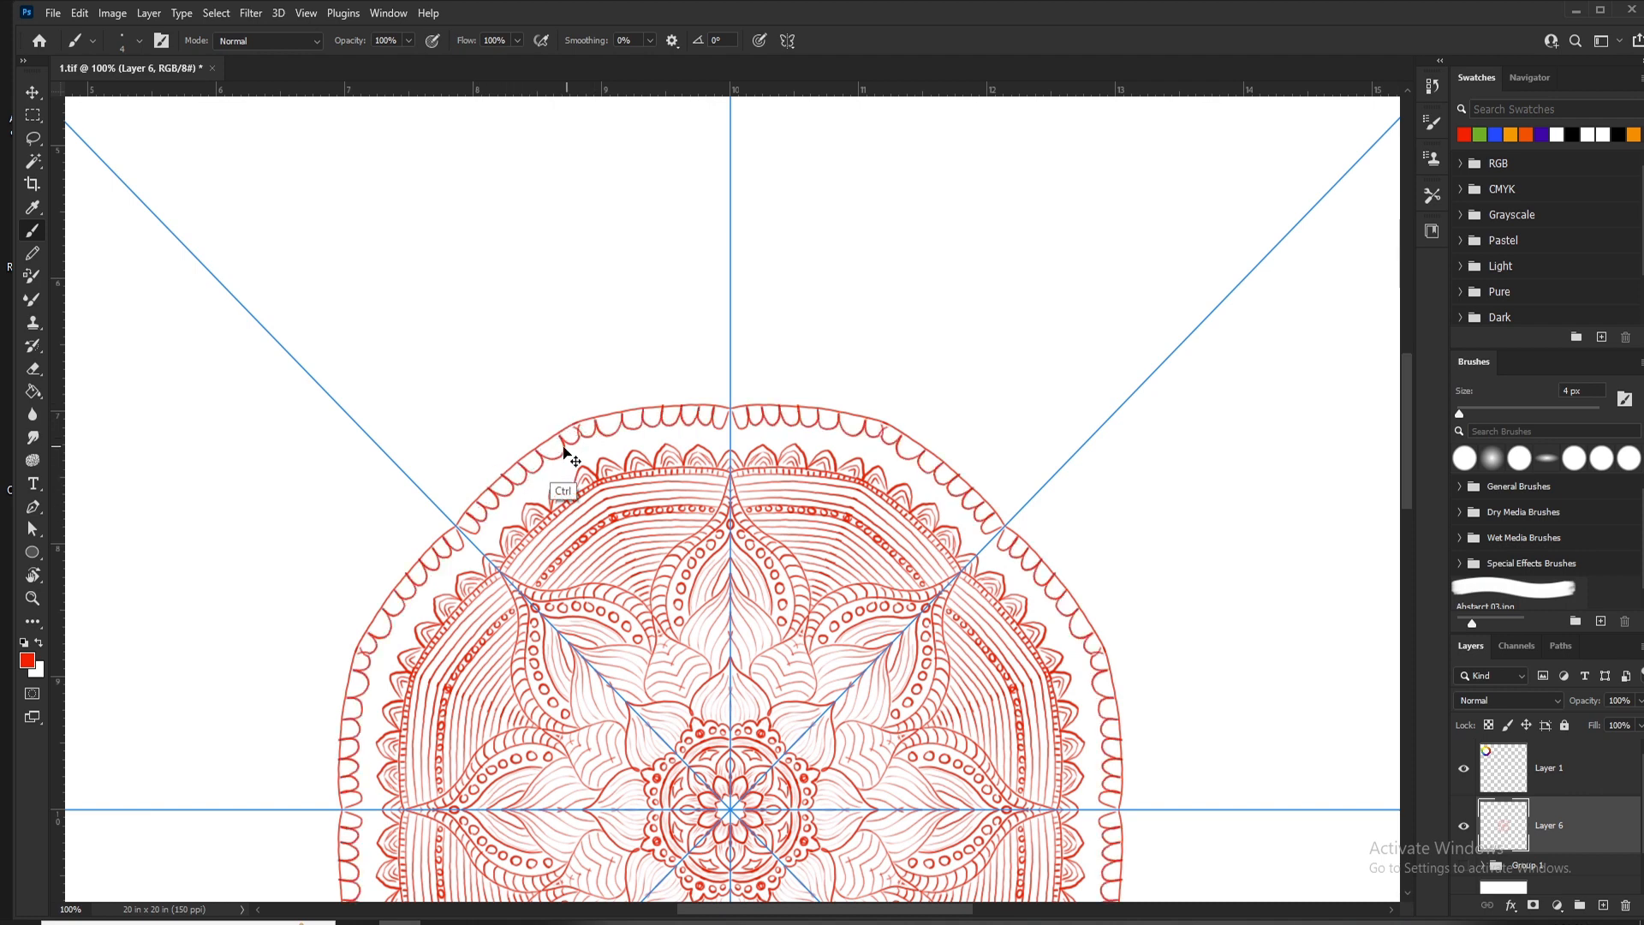
Step: Surround the scalloped ring with pointed petals and add smaller nested outlines inside each petal
{"action": "scroll", "coordinate": [735, 505], "scroll_direction": "down", "scroll_amount": 4}
{"action": "scroll", "coordinate": [753, 567], "scroll_direction": "up", "scroll_amount": 4}
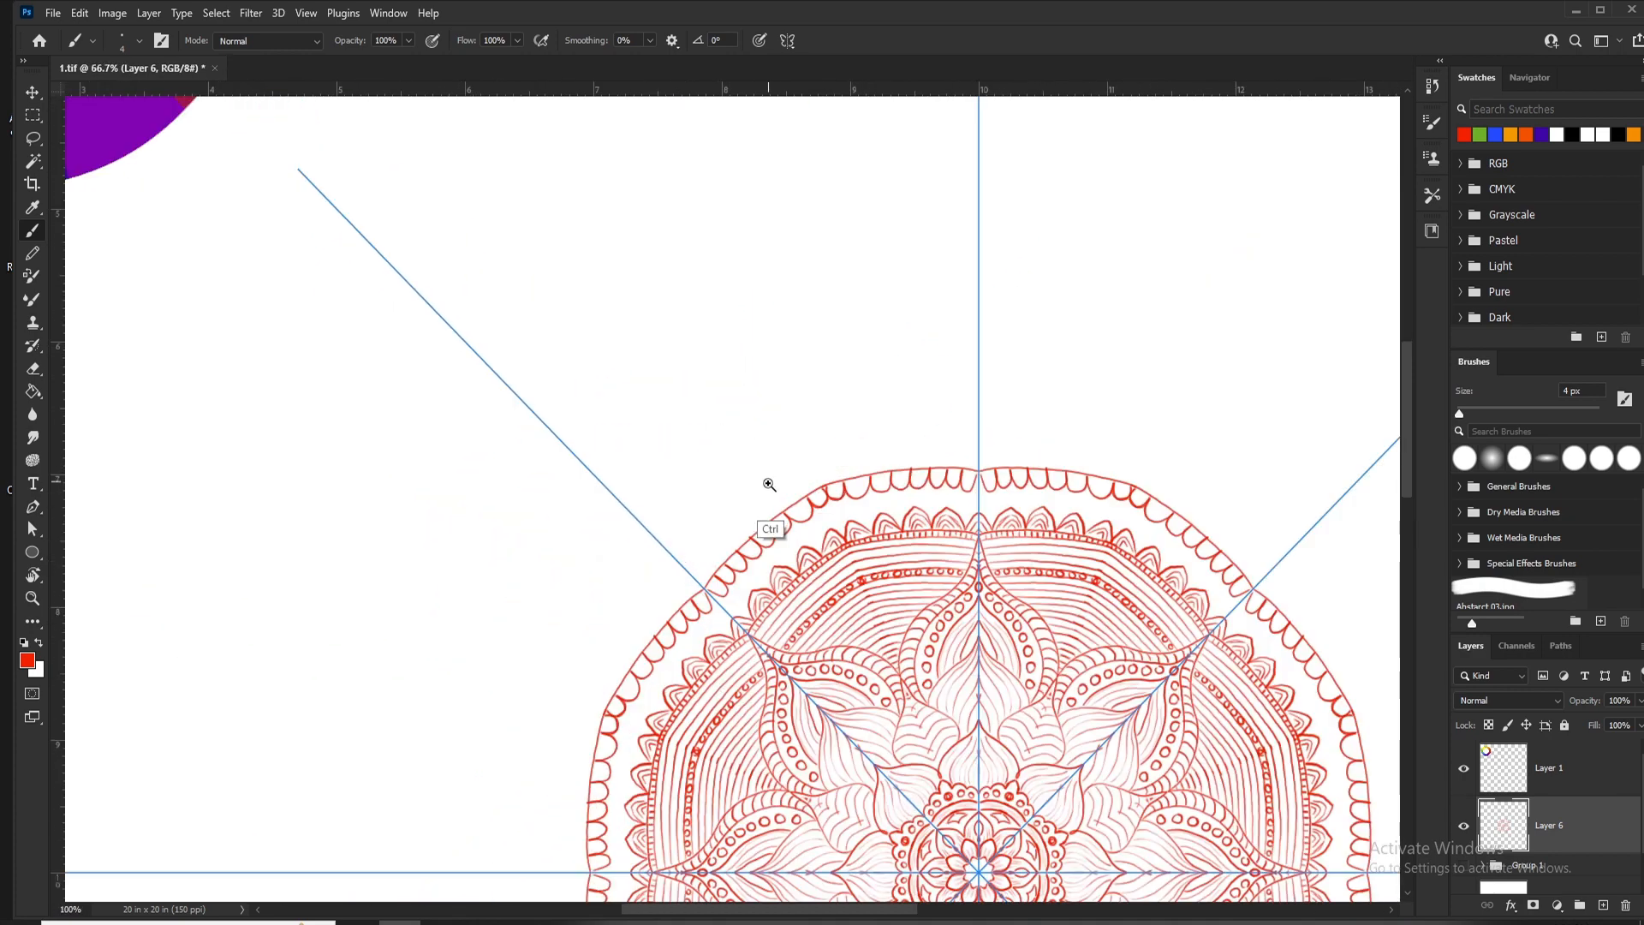
{"action": "left_click_drag", "start_coordinate": [949, 443], "coordinate": [801, 570]}
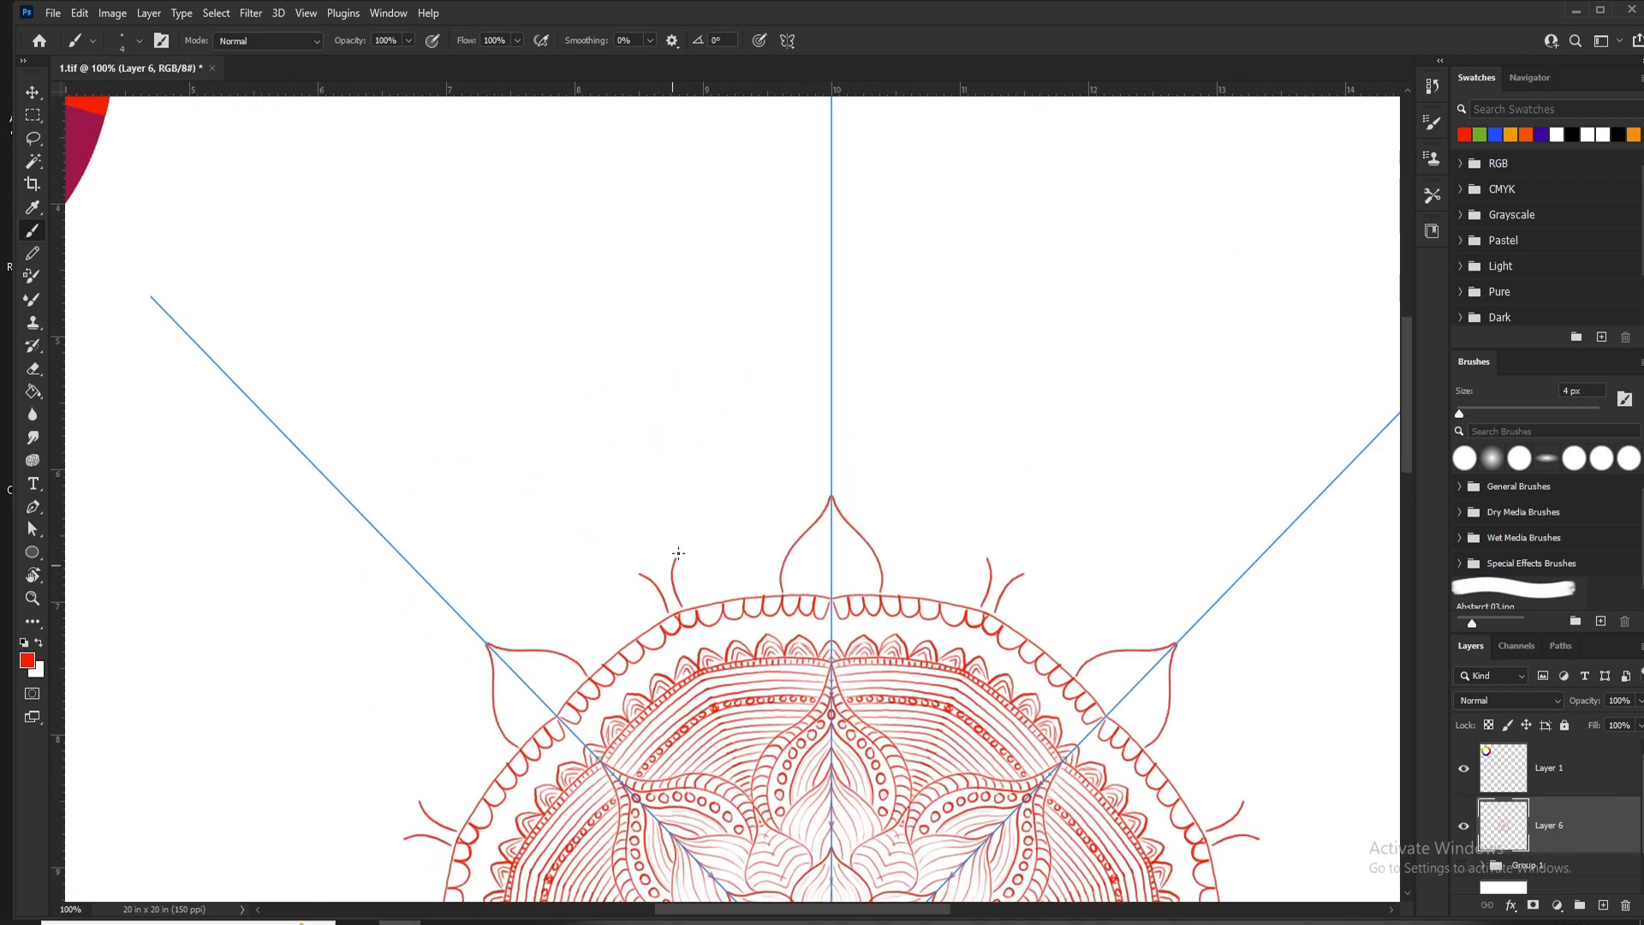
{"action": "key", "text": "ctrl+z"}
{"action": "left_click_drag", "start_coordinate": [729, 522], "coordinate": [783, 596]}
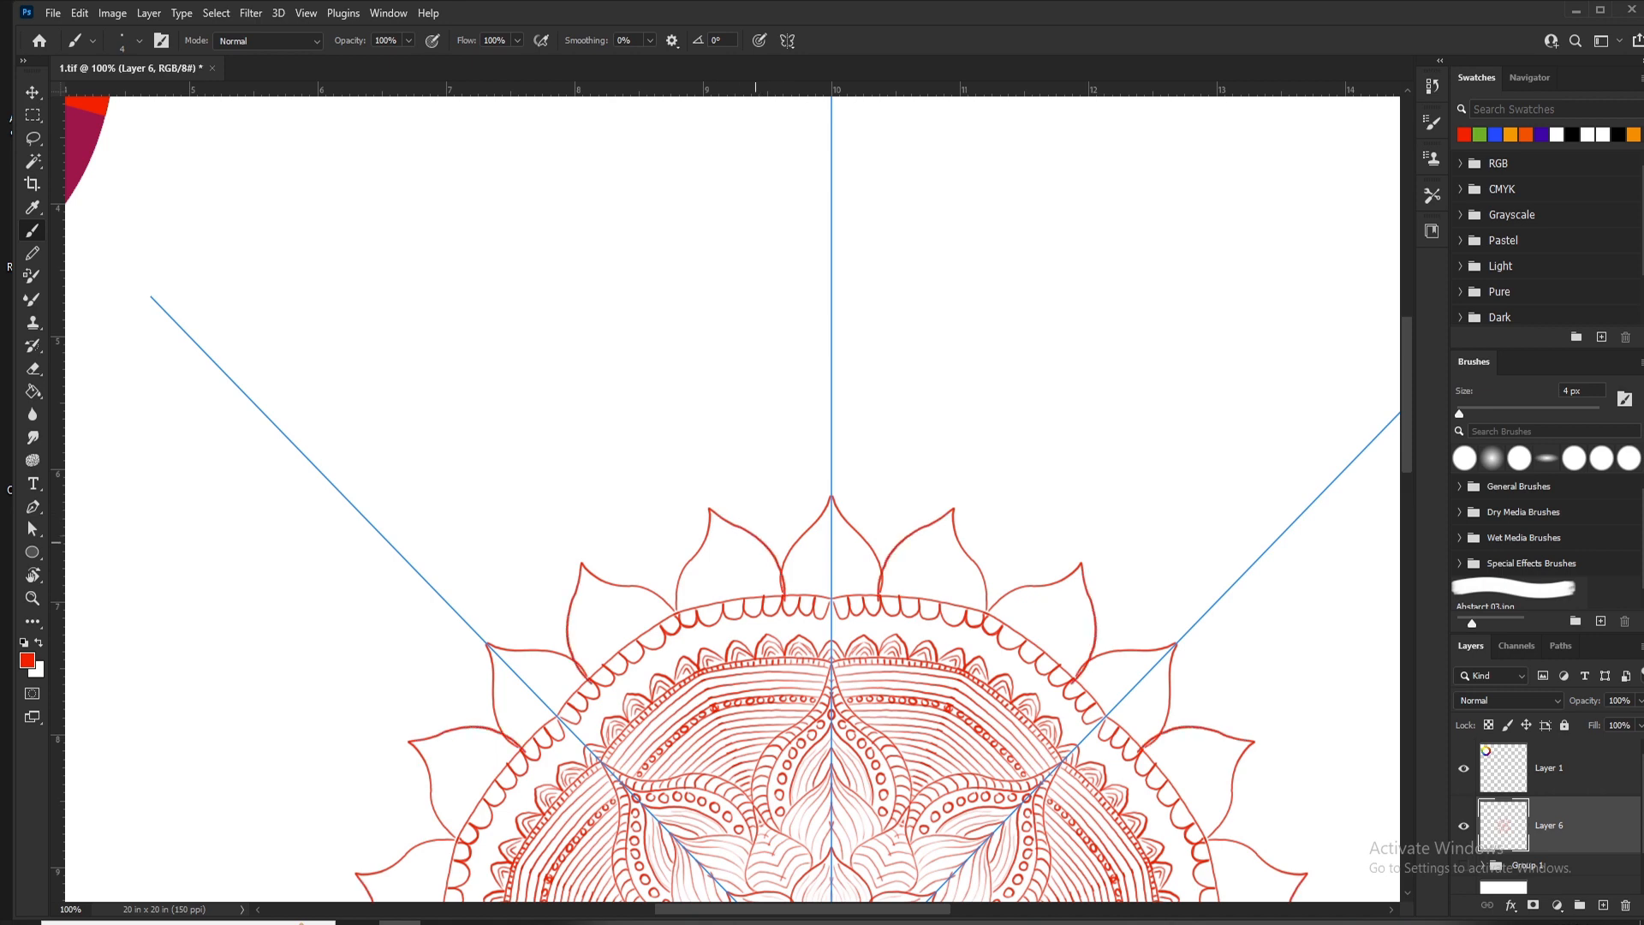
{"action": "key", "text": "ctrl+minus"}
{"action": "key", "text": "ctrl+minus"}
{"action": "key", "text": "ctrl+minus"}
{"action": "left_click", "coordinate": [888, 578], "text": "ctrl"}
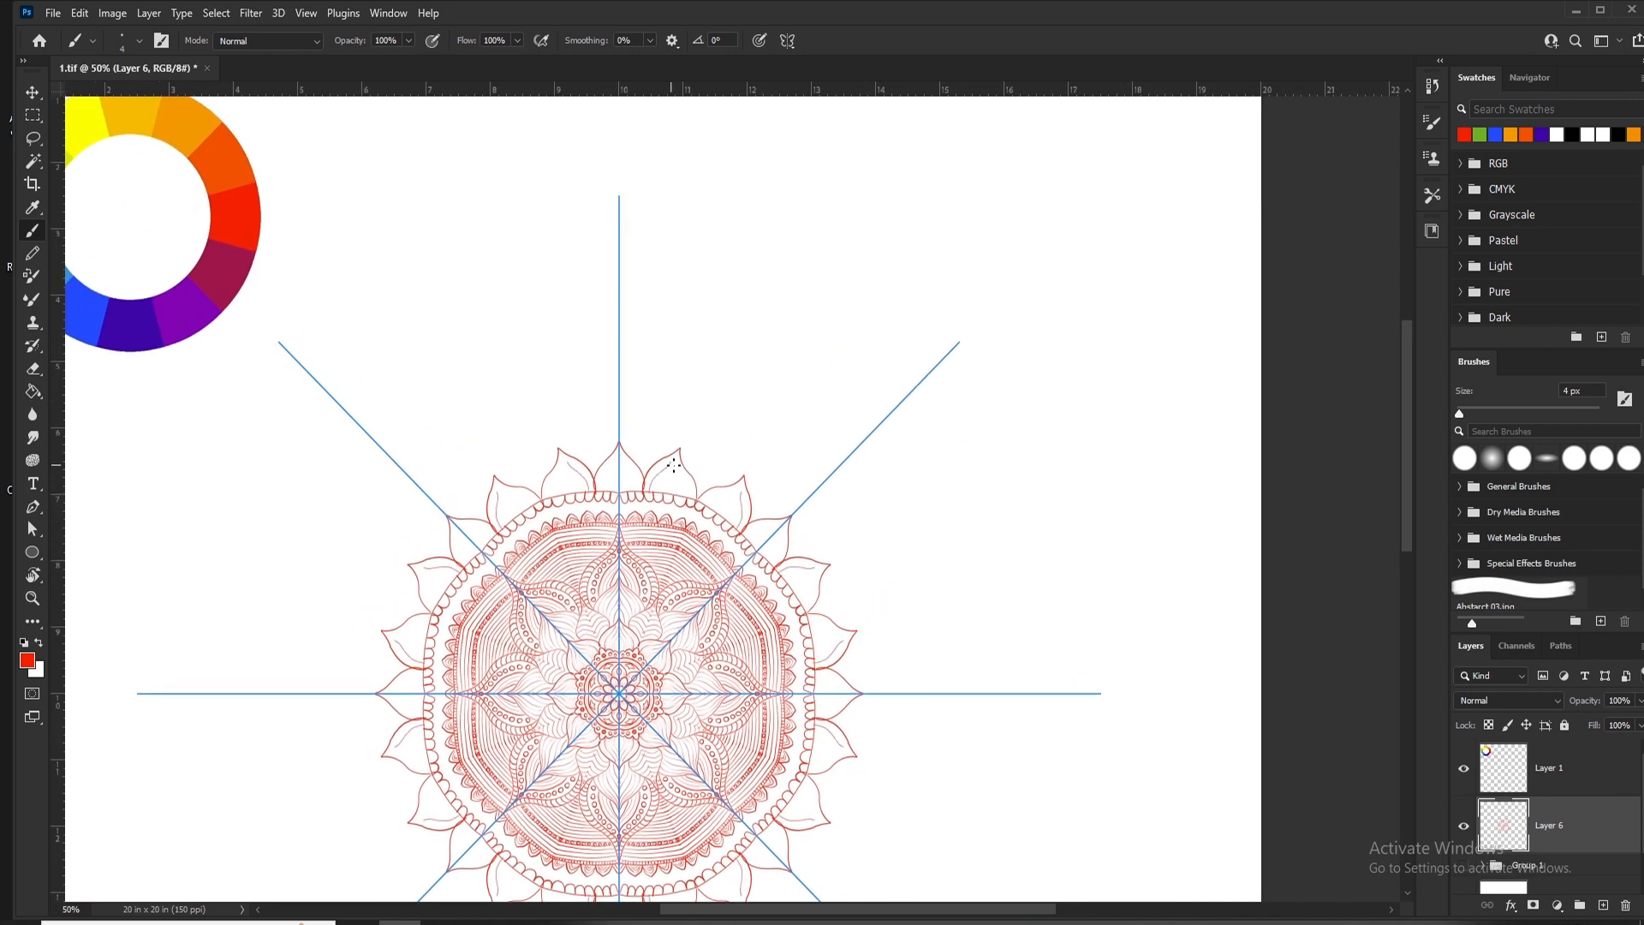
{"action": "key", "text": "ctrl+minus"}
{"action": "key", "text": "ctrl+minus"}
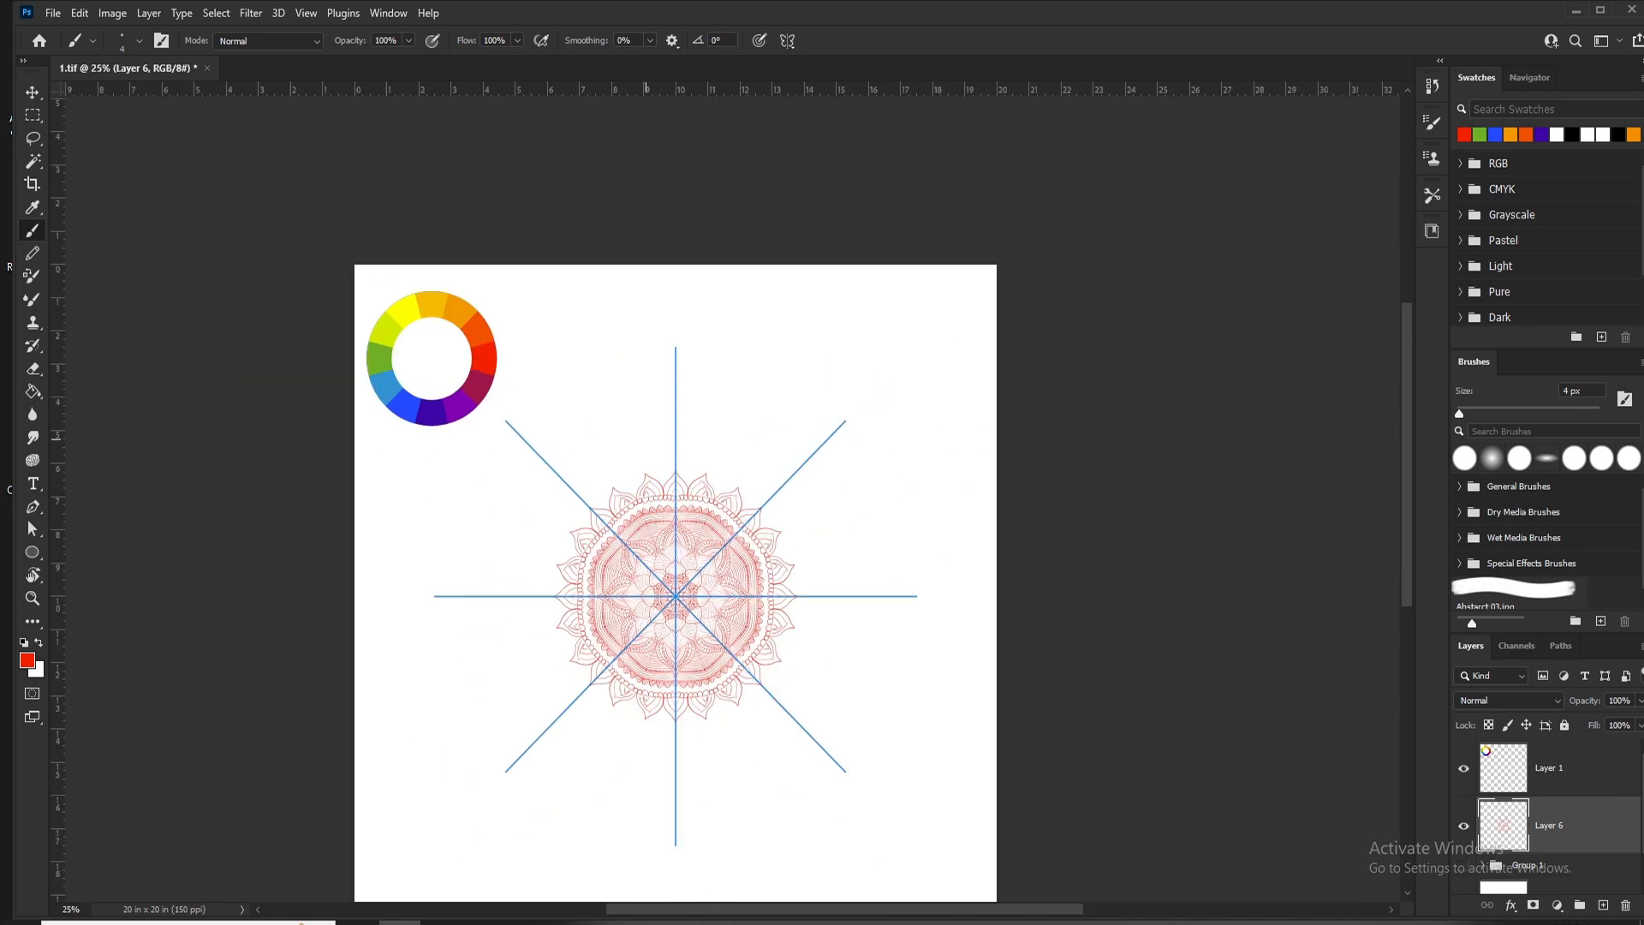
Step: Turn off the brush symmetry so that the finished mandala shows without its guide lines
{"action": "left_click", "coordinate": [787, 41]}
{"action": "left_click", "coordinate": [840, 63]}
{"action": "left_click", "coordinate": [683, 607], "text": "ctrl"}
{"action": "left_click", "coordinate": [682, 608], "text": "ctrl"}
{"action": "left_click", "coordinate": [682, 607], "text": "ctrl"}
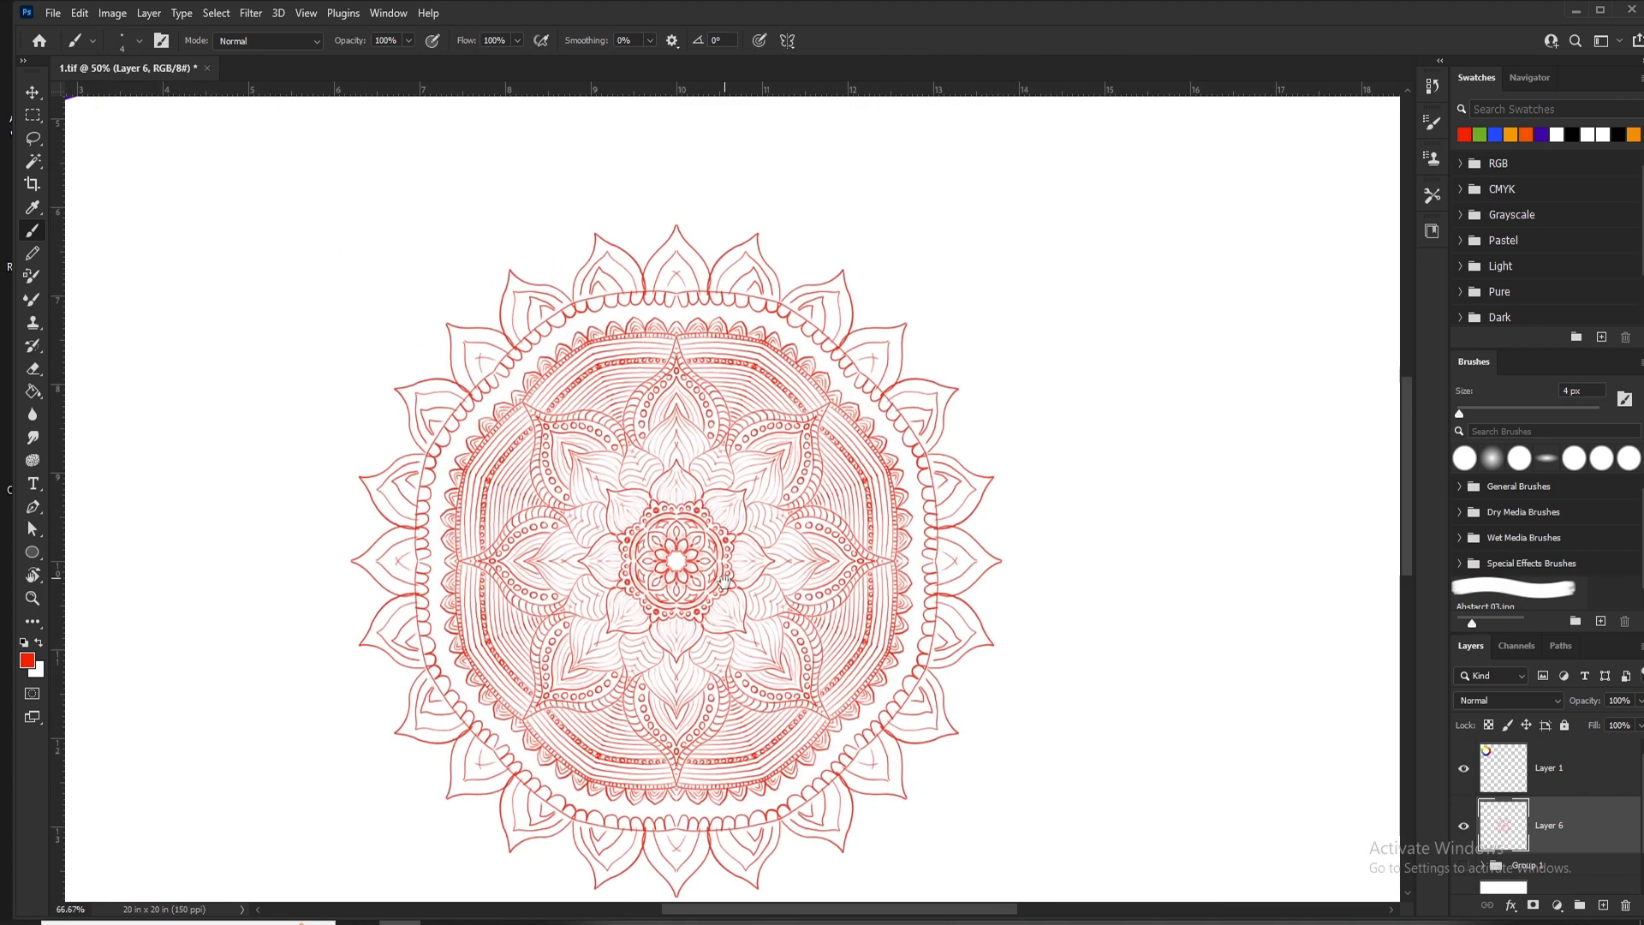
{"action": "left_click_drag", "start_coordinate": [776, 548], "coordinate": [747, 543]}
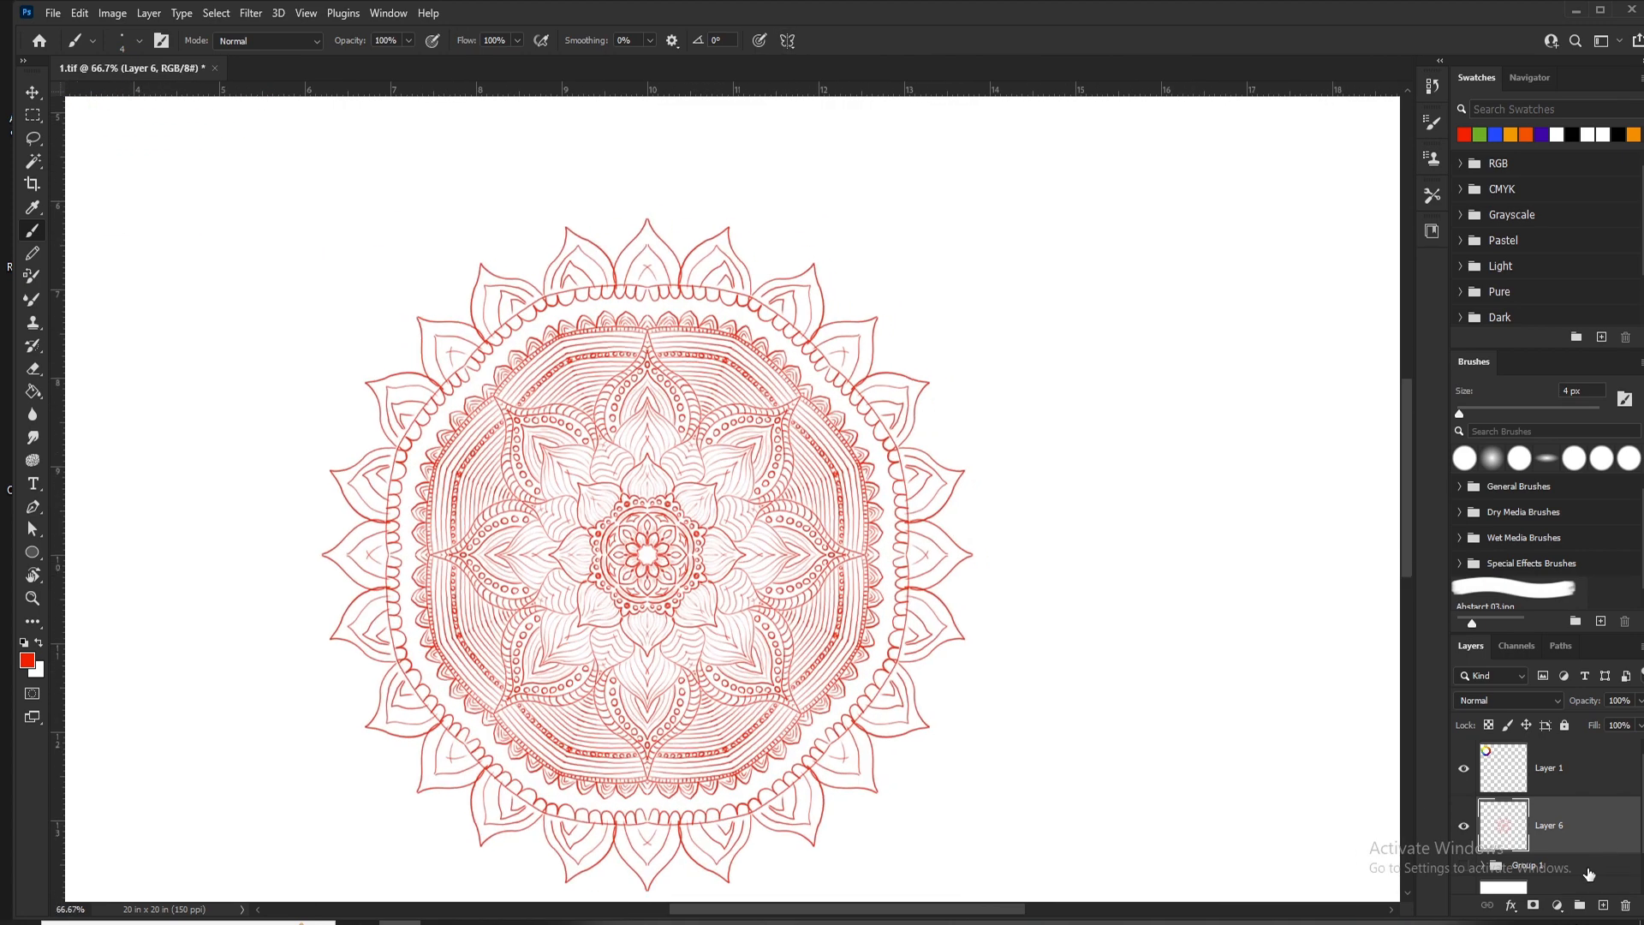
Step: Add a new layer above the mandala layer and set the brush to a soft round tip of 385 px
{"action": "left_click", "coordinate": [1574, 865]}
{"action": "key", "text": "ctrl+shift+n"}
{"action": "key", "text": "Return"}
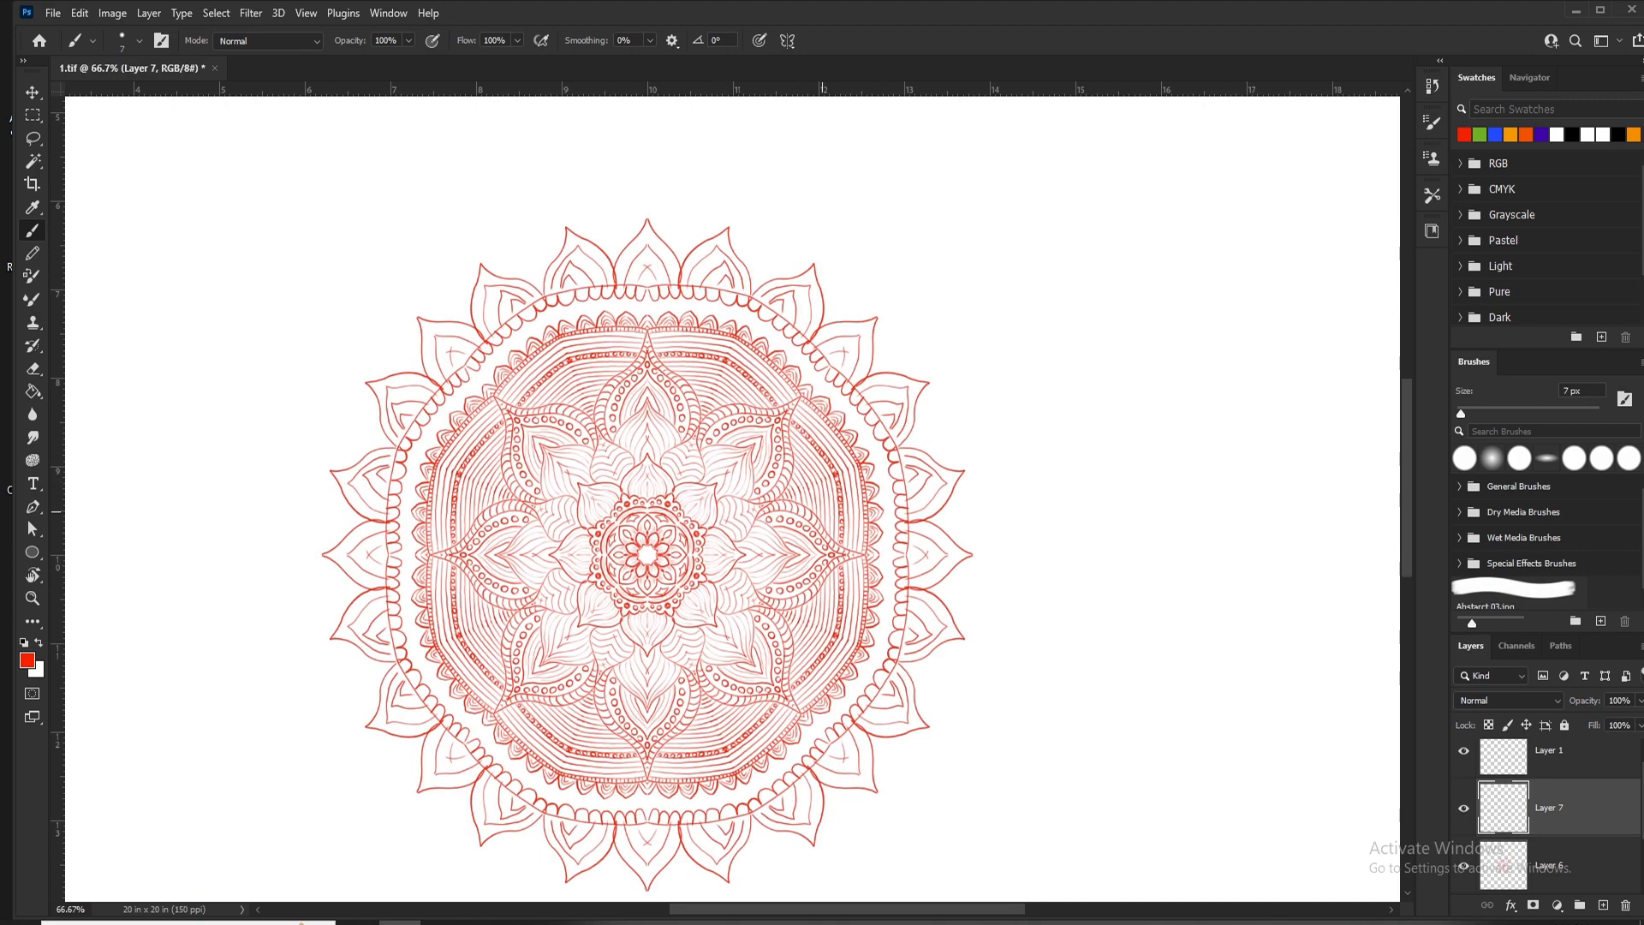
{"action": "right_click", "coordinate": [822, 511]}
{"action": "left_click", "coordinate": [878, 666]}
{"action": "key", "text": "space"}
{"action": "left_click", "coordinate": [1084, 357]}
{"action": "left_click", "coordinate": [813, 349]}
Step: Sample yellow-green from the colour wheel and paint it softly over the upper part of the mandala
{"action": "left_click_drag", "start_coordinate": [777, 494], "coordinate": [992, 924]}
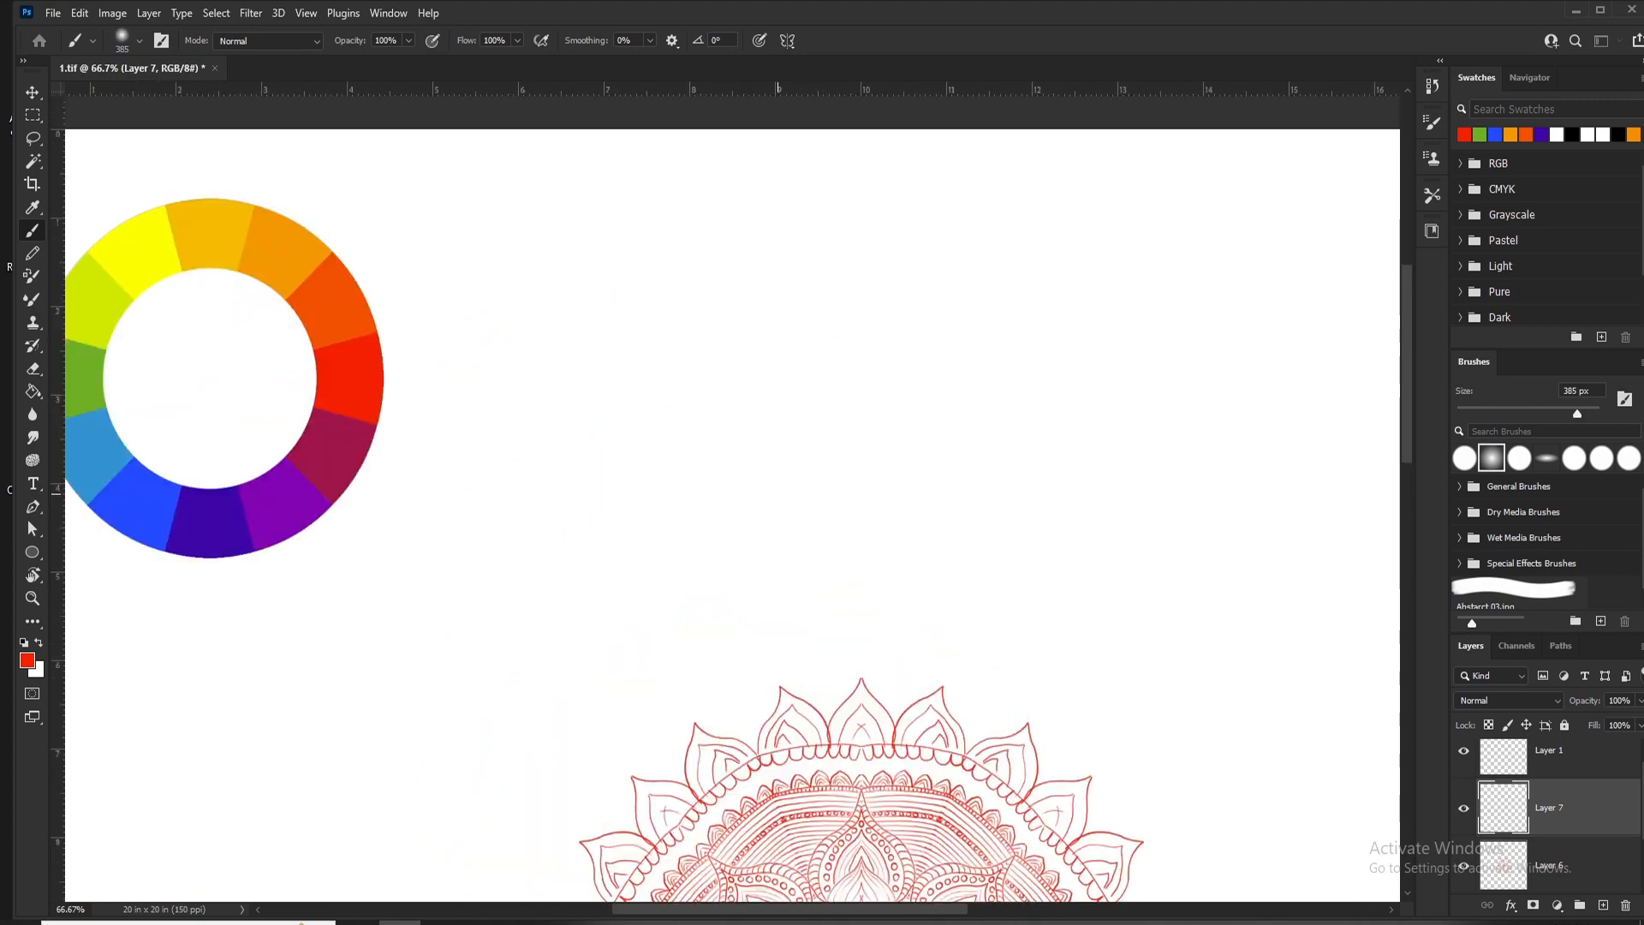
{"action": "left_click", "coordinate": [91, 272], "text": "alt"}
{"action": "left_click_drag", "start_coordinate": [710, 651], "coordinate": [675, 447]}
{"action": "left_click_drag", "start_coordinate": [698, 562], "coordinate": [873, 531]}
{"action": "key", "text": "ctrl+shift+["}
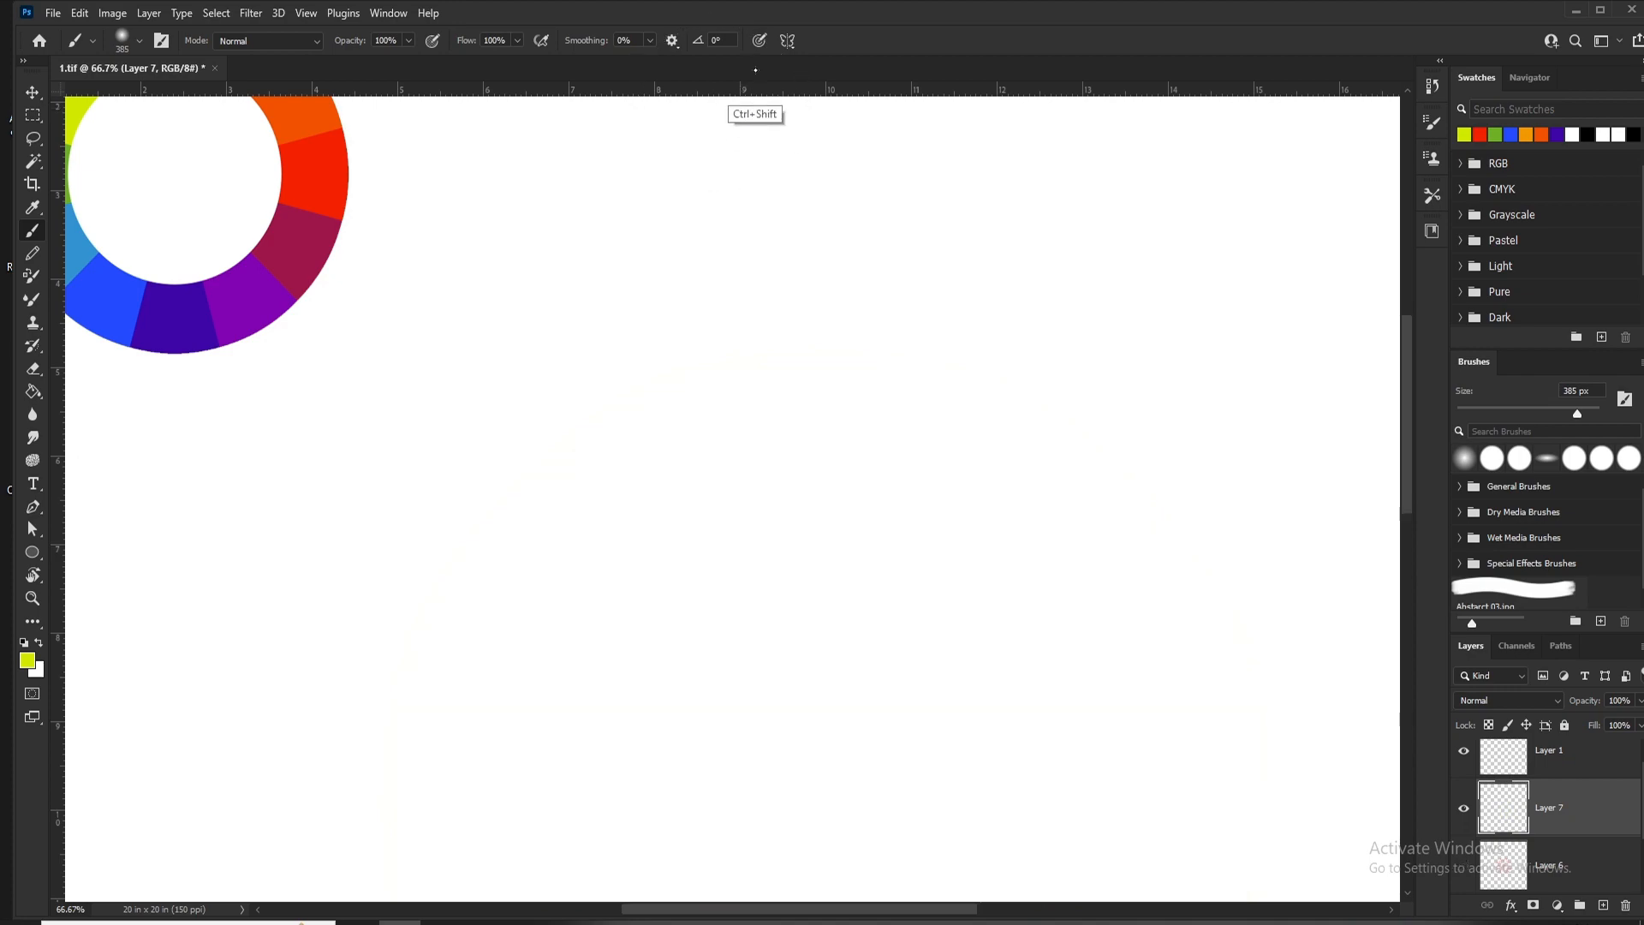
{"action": "key", "text": "ctrl+z"}
{"action": "left_click", "coordinate": [786, 40]}
{"action": "key", "text": "Escape"}
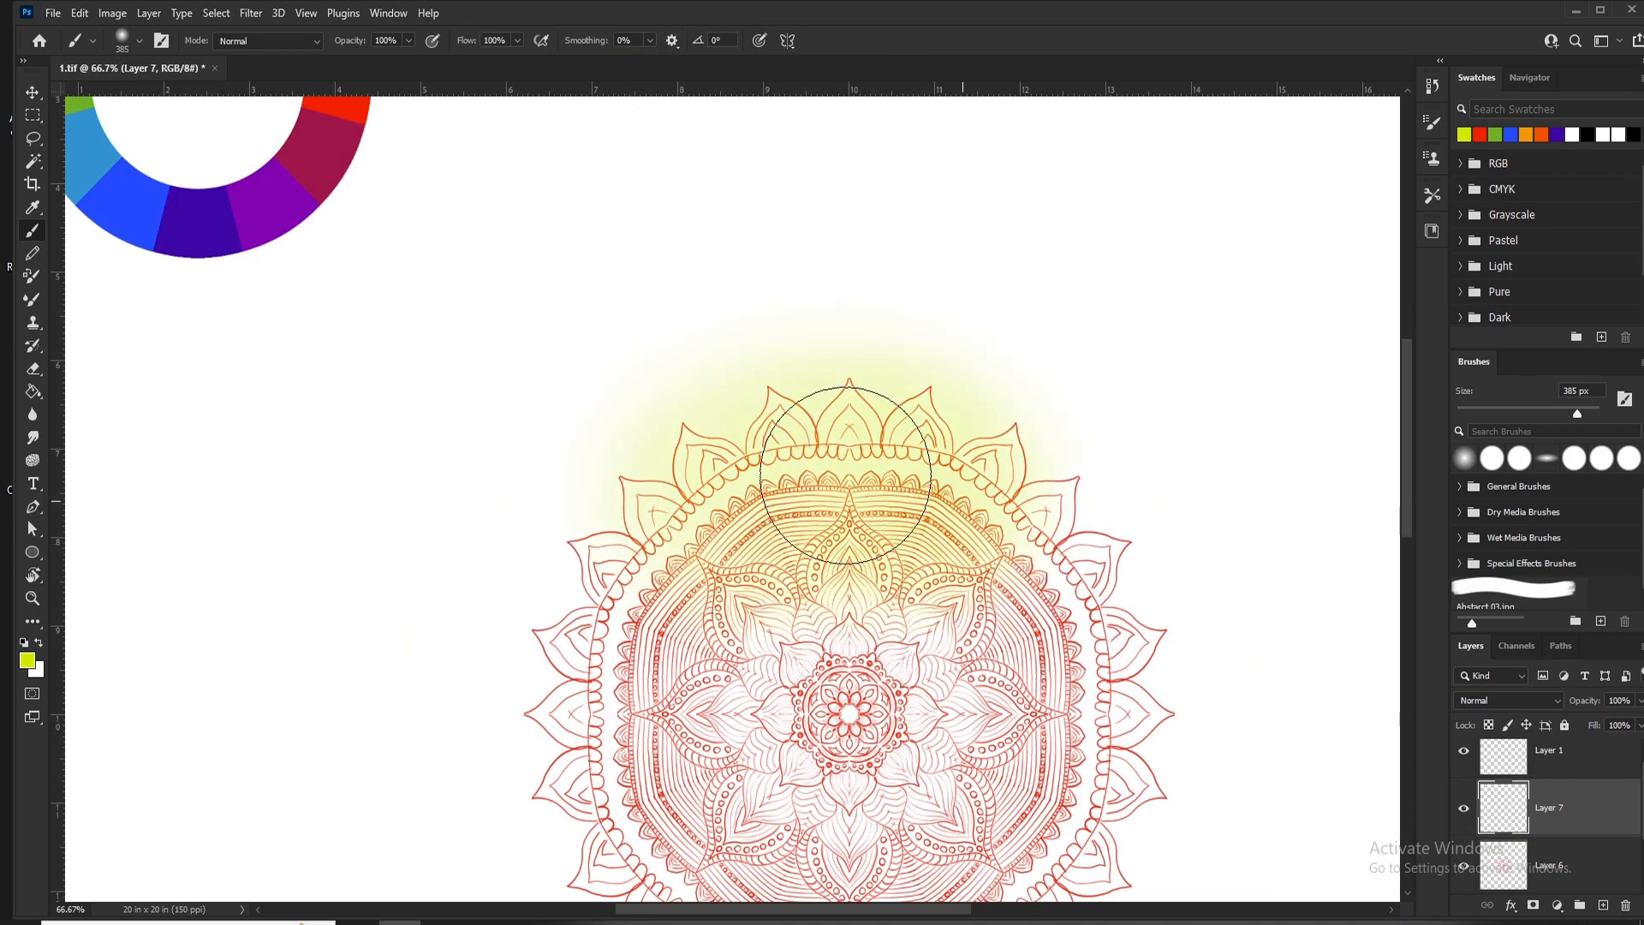
Step: Sample indigo from the colour wheel and paint it softly across the middle of the mandala
{"action": "left_click_drag", "start_coordinate": [368, 148], "coordinate": [393, 268]}
{"action": "left_click", "coordinate": [225, 367], "text": "alt"}
{"action": "left_click_drag", "start_coordinate": [257, 394], "coordinate": [334, 221]}
{"action": "left_click_drag", "start_coordinate": [711, 561], "coordinate": [1087, 590]}
{"action": "left_click_drag", "start_coordinate": [214, 119], "coordinate": [331, 378]}
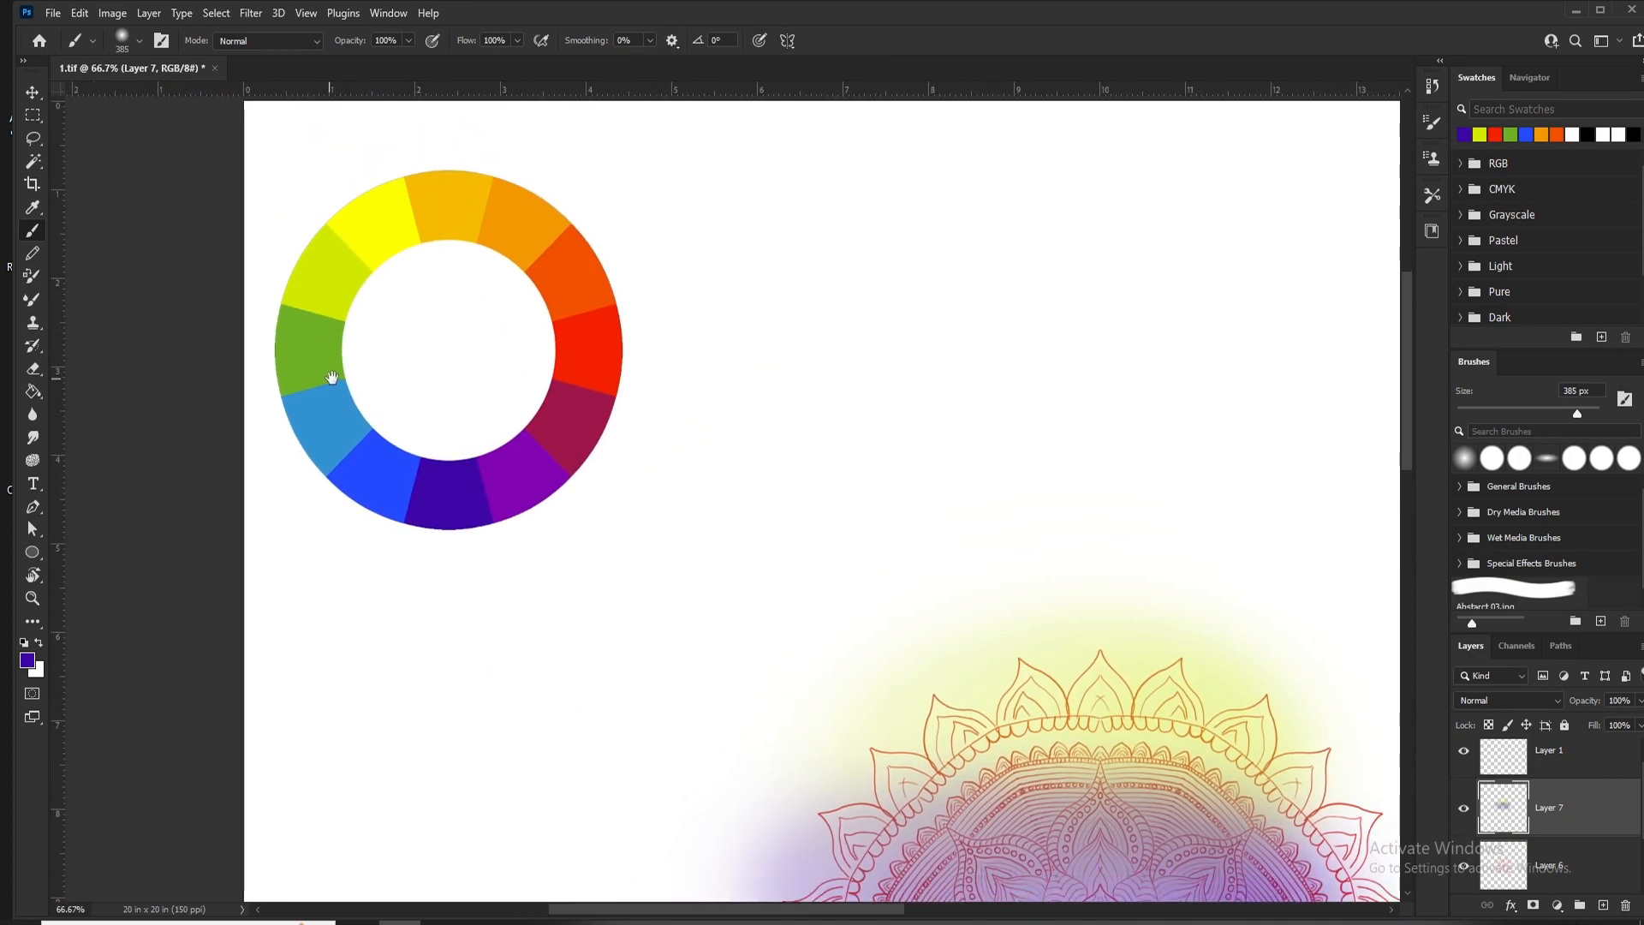
{"action": "left_click_drag", "start_coordinate": [835, 677], "coordinate": [682, 168]}
{"action": "left_click_drag", "start_coordinate": [695, 605], "coordinate": [1075, 621]}
Step: Paint red sampled from the colour wheel over the mandala's lower part and clip the colour layer to the line-art layer
{"action": "left_click_drag", "start_coordinate": [419, 111], "coordinate": [631, 554]}
{"action": "left_click", "coordinate": [651, 338], "text": "alt"}
{"action": "mouse_move", "coordinate": [980, 557]}
{"action": "left_mouse_down"}
{"action": "mouse_move", "coordinate": [940, 526]}
{"action": "mouse_move", "coordinate": [859, 83]}
{"action": "left_mouse_up"}
{"action": "mouse_move", "coordinate": [788, 635]}
{"action": "left_mouse_down"}
{"action": "mouse_move", "coordinate": [1151, 641]}
{"action": "mouse_move", "coordinate": [1277, 618]}
{"action": "mouse_move", "coordinate": [1163, 674]}
{"action": "left_mouse_up"}
{"action": "left_click", "coordinate": [1572, 836], "text": "alt"}
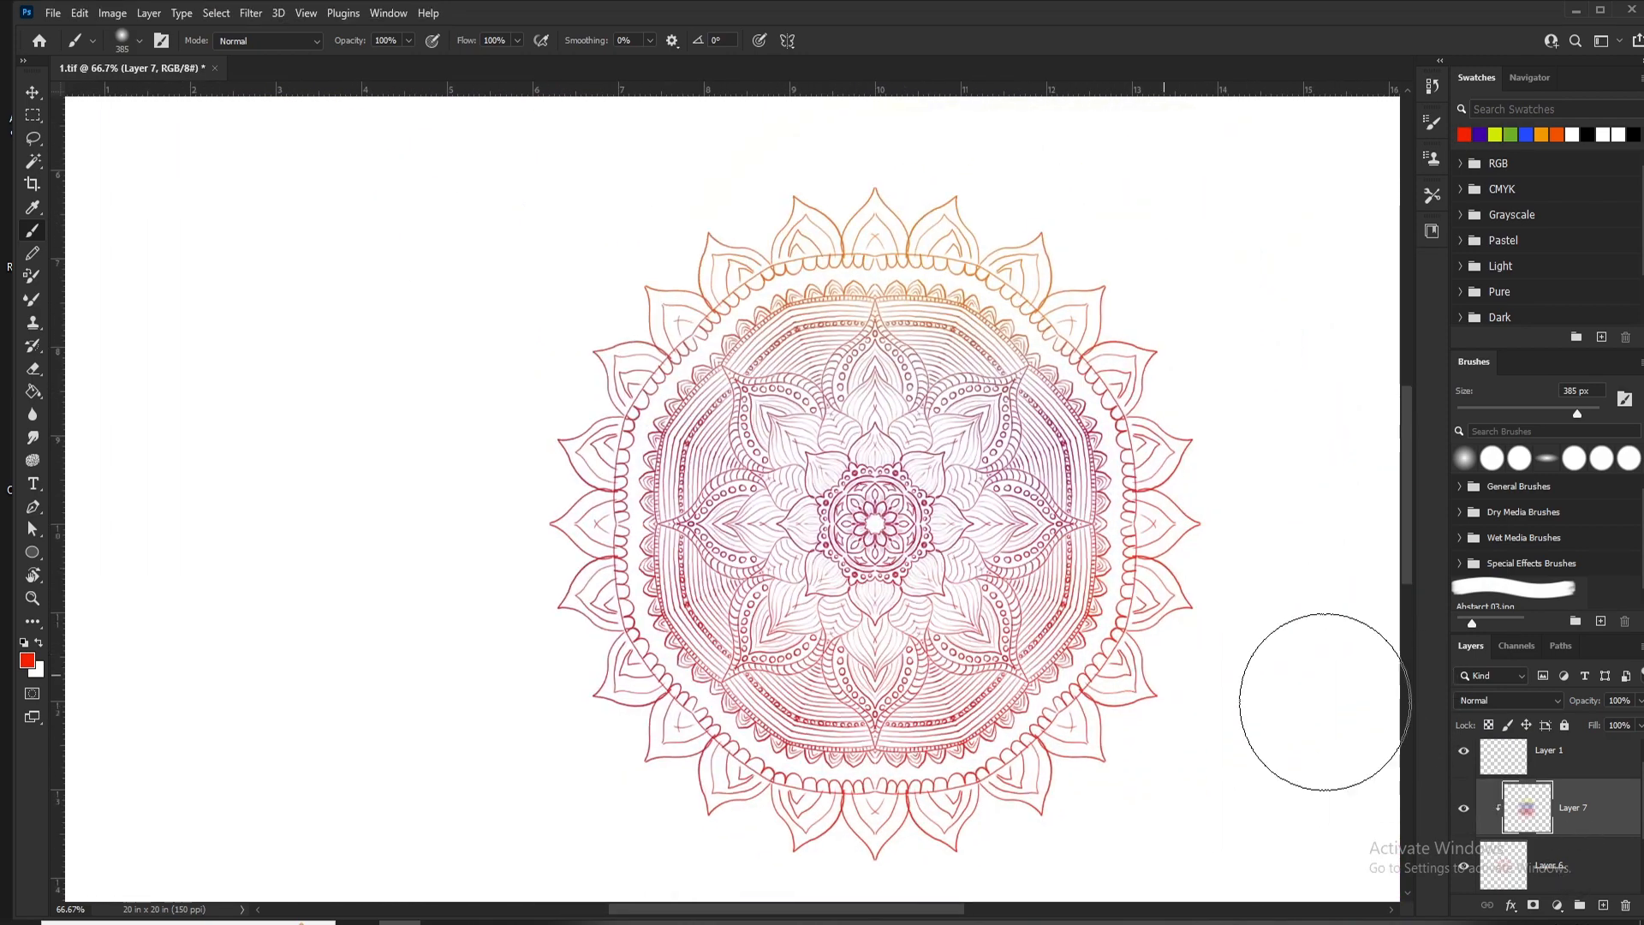
Step: Turn the Background layer black and duplicate the clipped colour layer, Layer 7
{"action": "left_click", "coordinate": [1584, 860]}
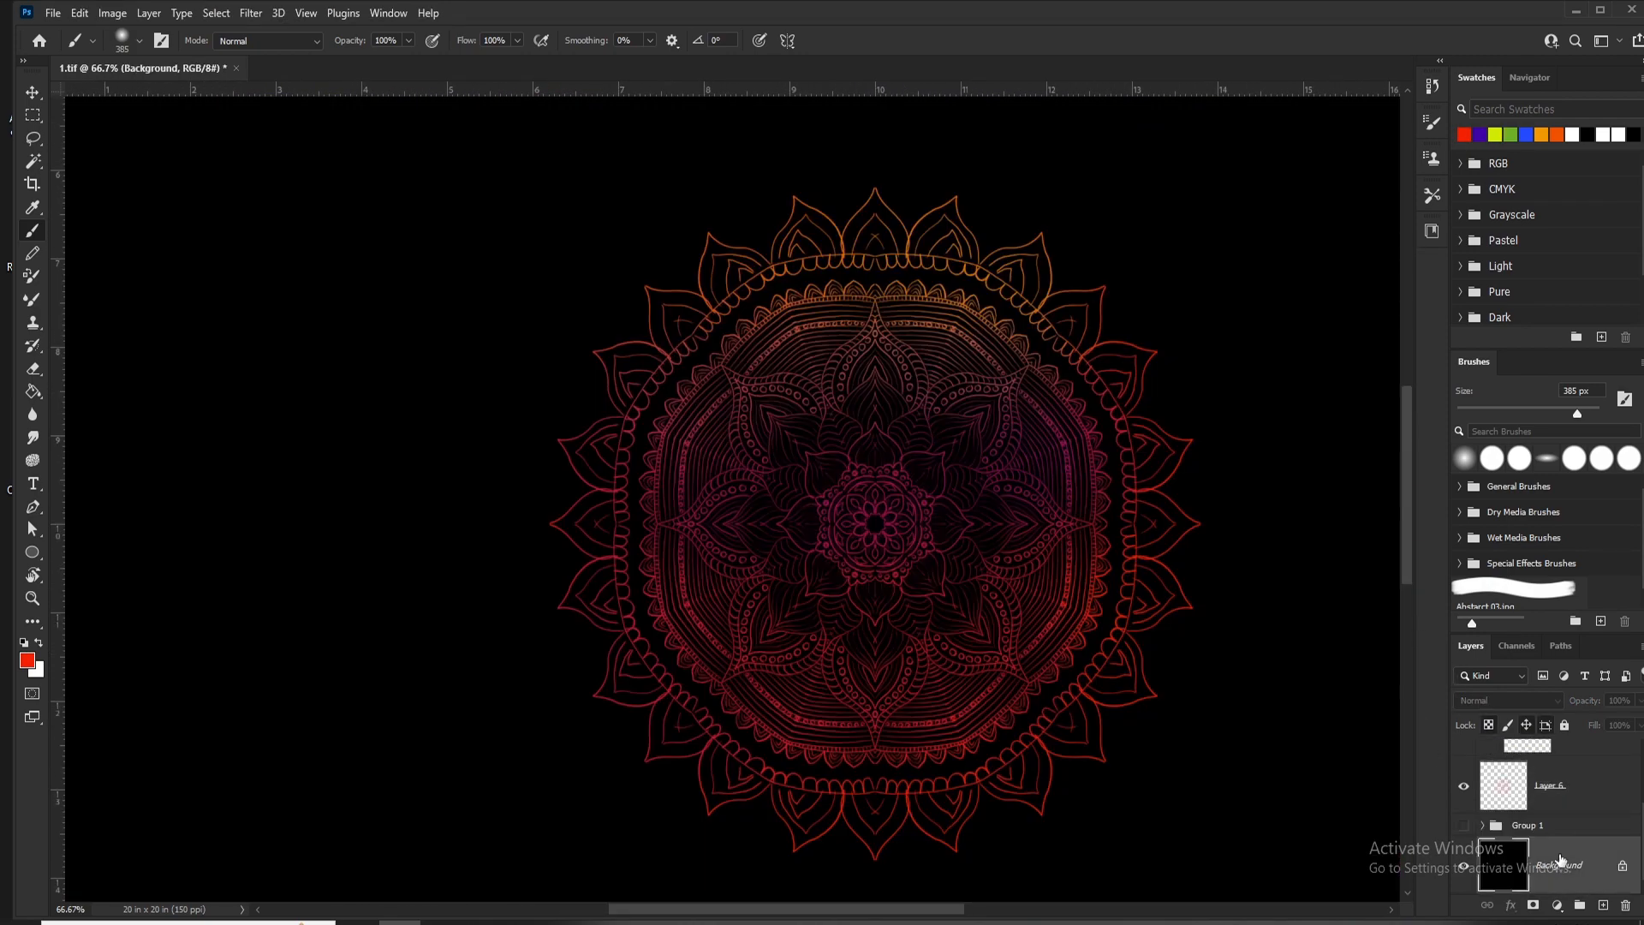
{"action": "left_click", "coordinate": [1575, 781]}
{"action": "scroll", "coordinate": [1575, 780], "scroll_direction": "up", "scroll_amount": 1}
{"action": "left_click_drag", "start_coordinate": [1576, 778], "coordinate": [1586, 779]}
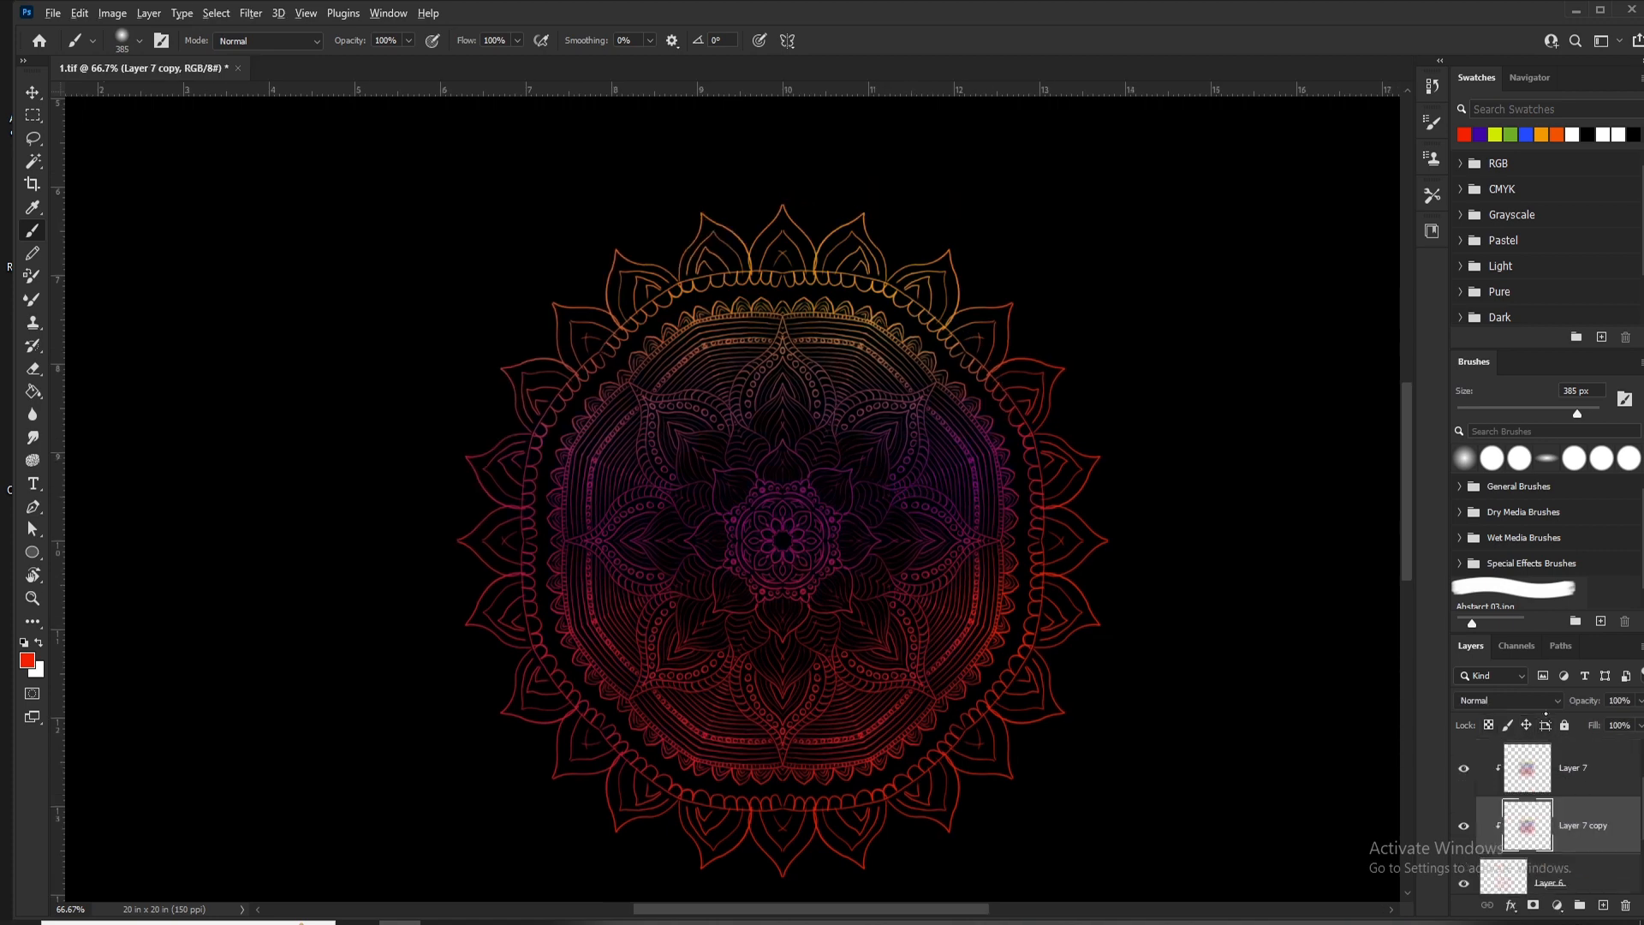